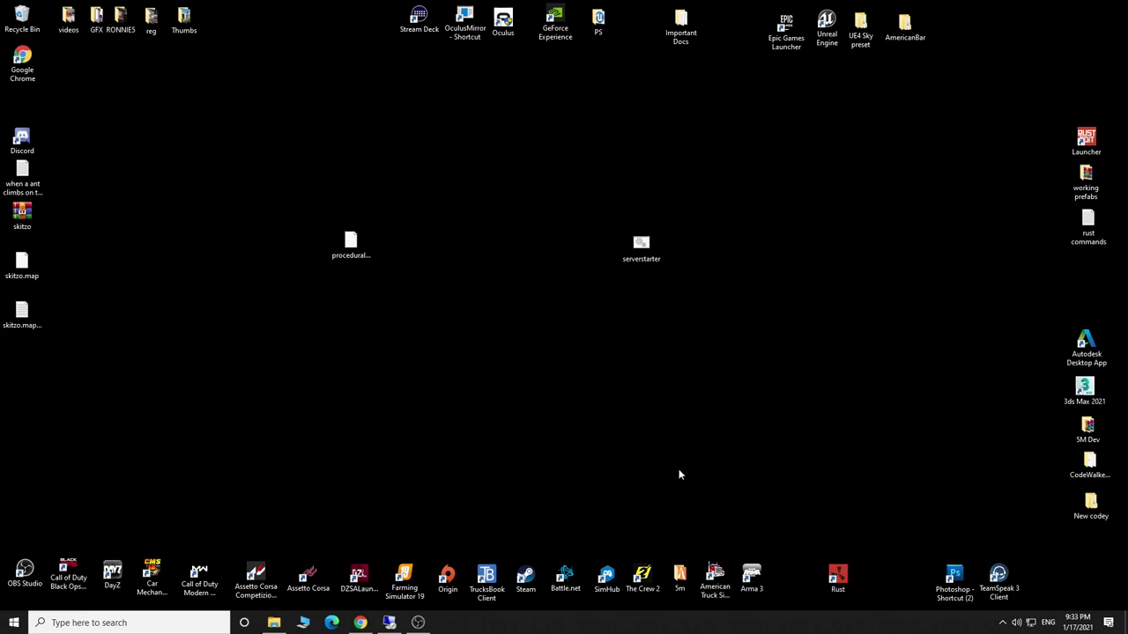
# Start the RustEdit map editor with its desktop launcher
pyautogui.click(1085, 141)
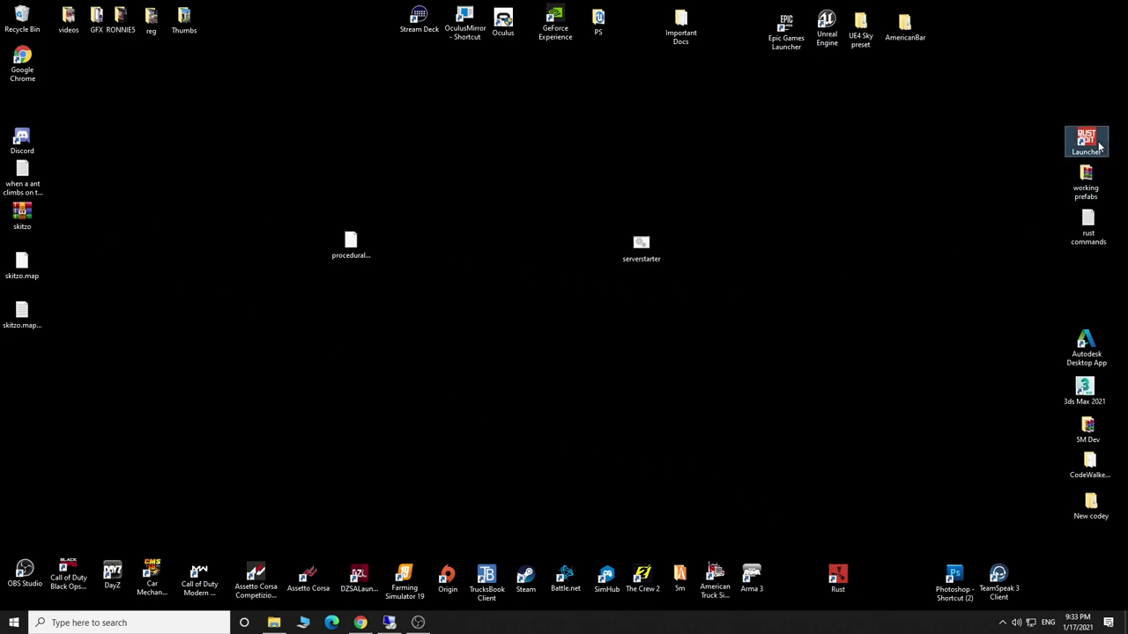
pyautogui.doubleClick(1069, 148)
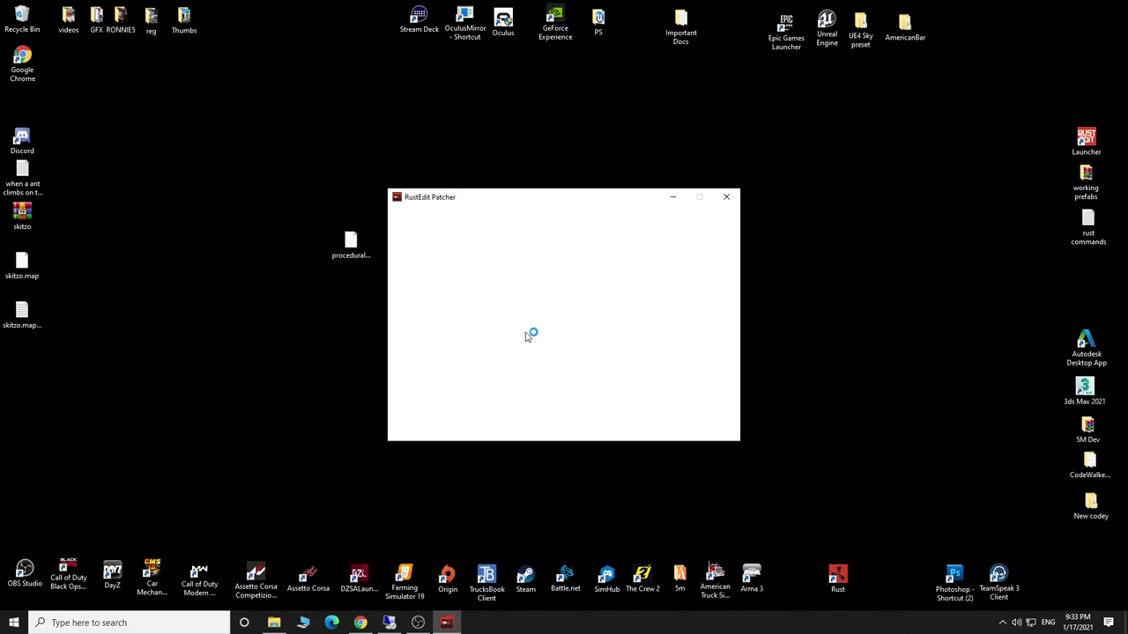
pyautogui.click(561, 328)
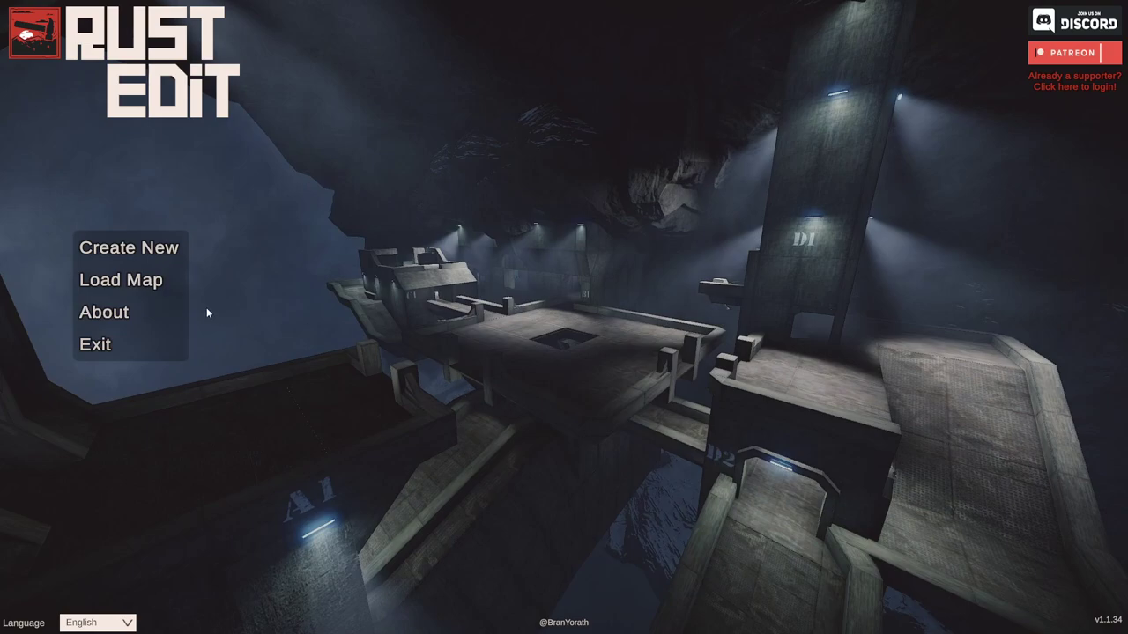
# Open the map loading options and view the map files available on the desktop, without choosing one
pyautogui.click(128, 277)
pyautogui.click(245, 285)
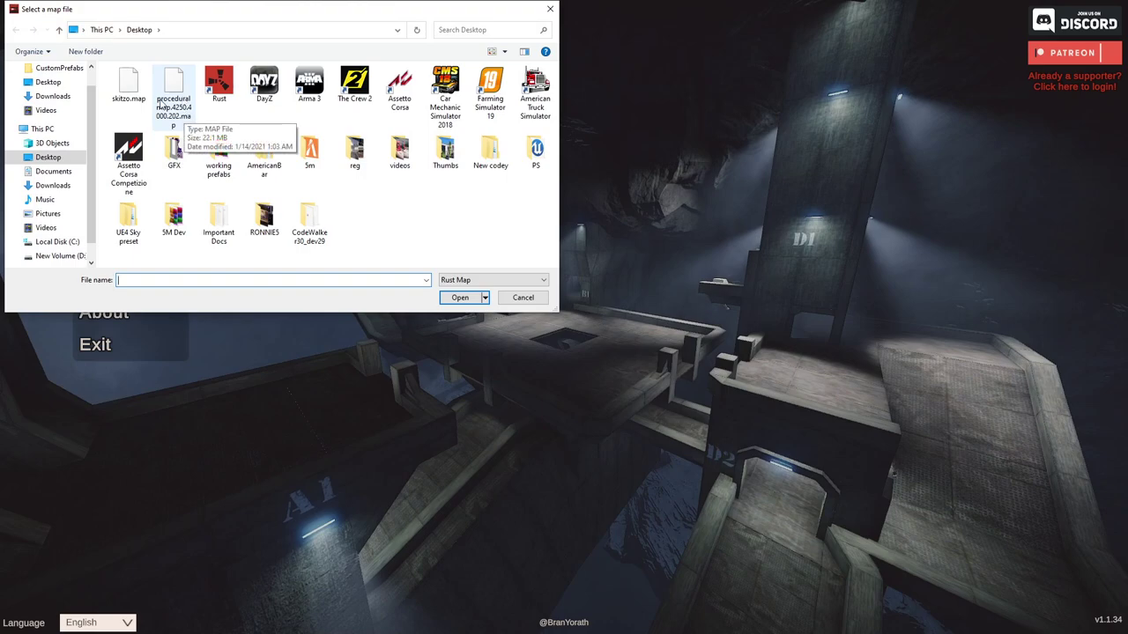
pyautogui.click(522, 297)
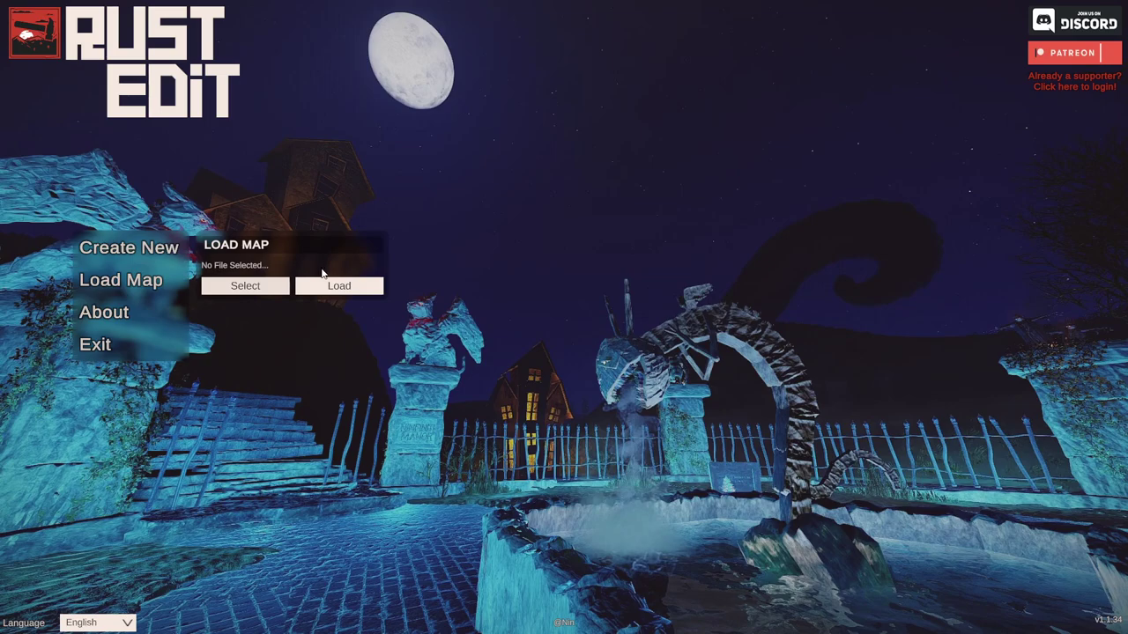
# Switch to the remote server session and open the my_server_identity folder inside actualrustserver's server folder
pyautogui.press('super')
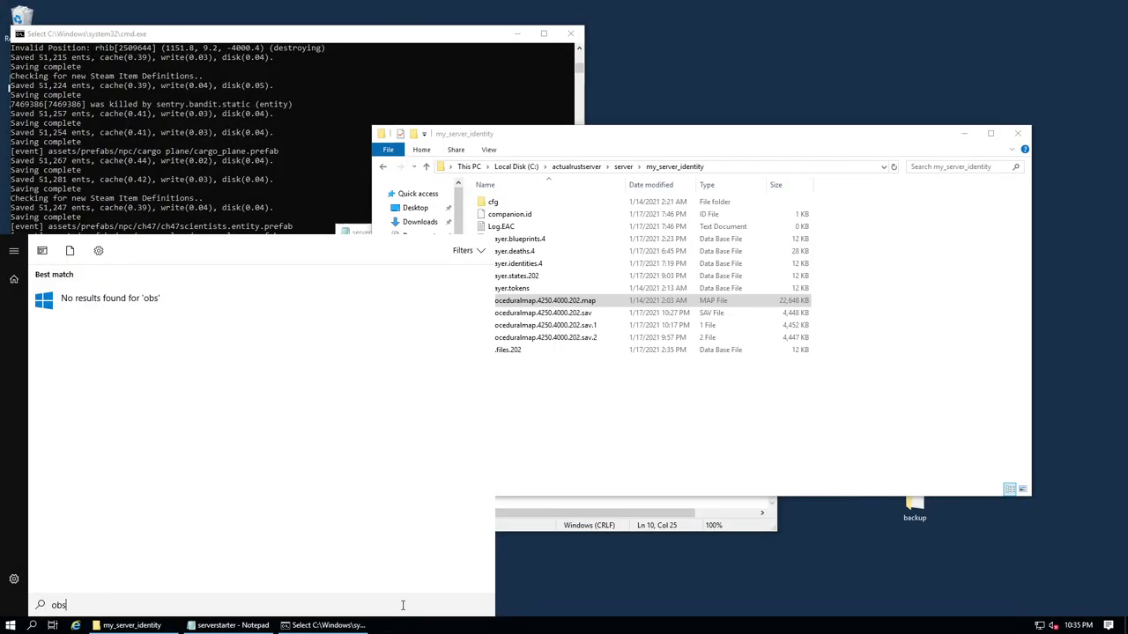
pyautogui.click(662, 453)
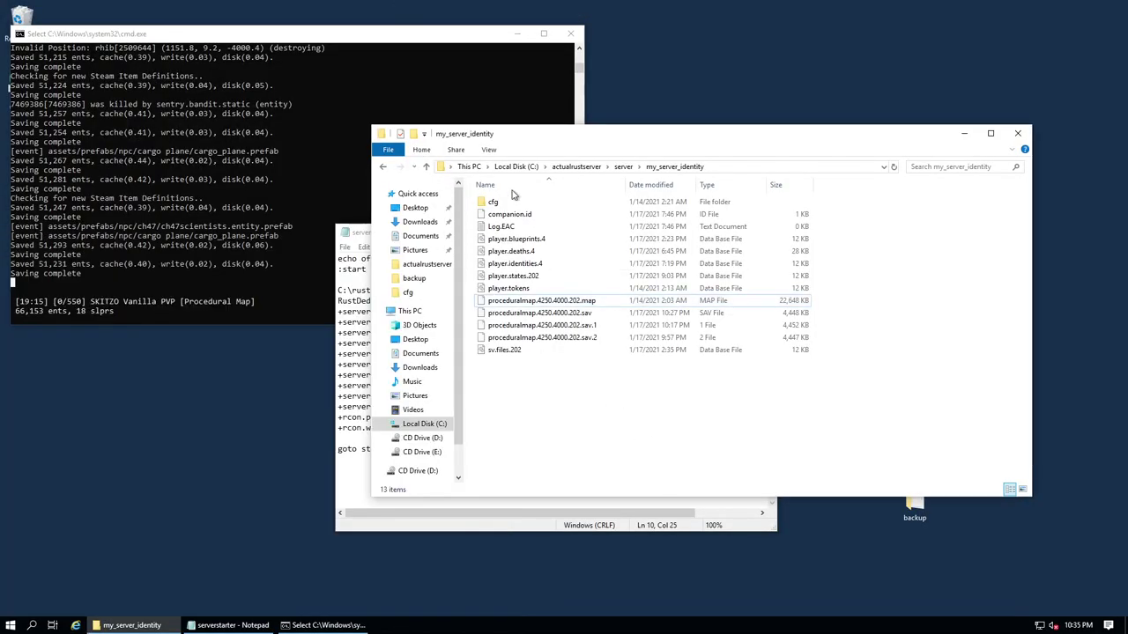
pyautogui.click(564, 168)
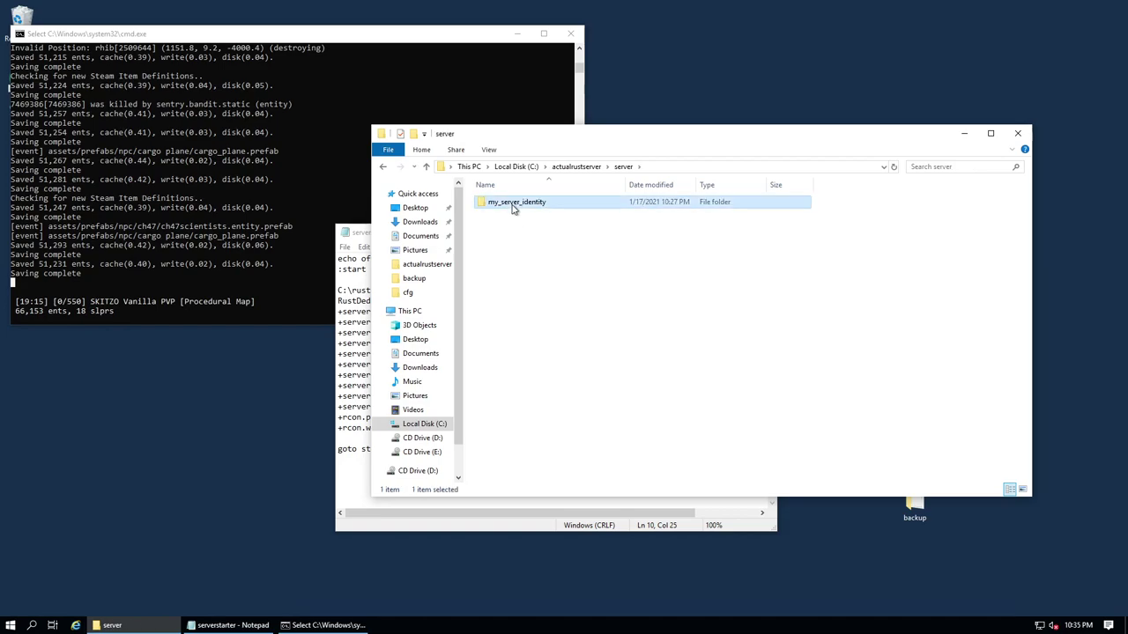
pyautogui.doubleClick(515, 205)
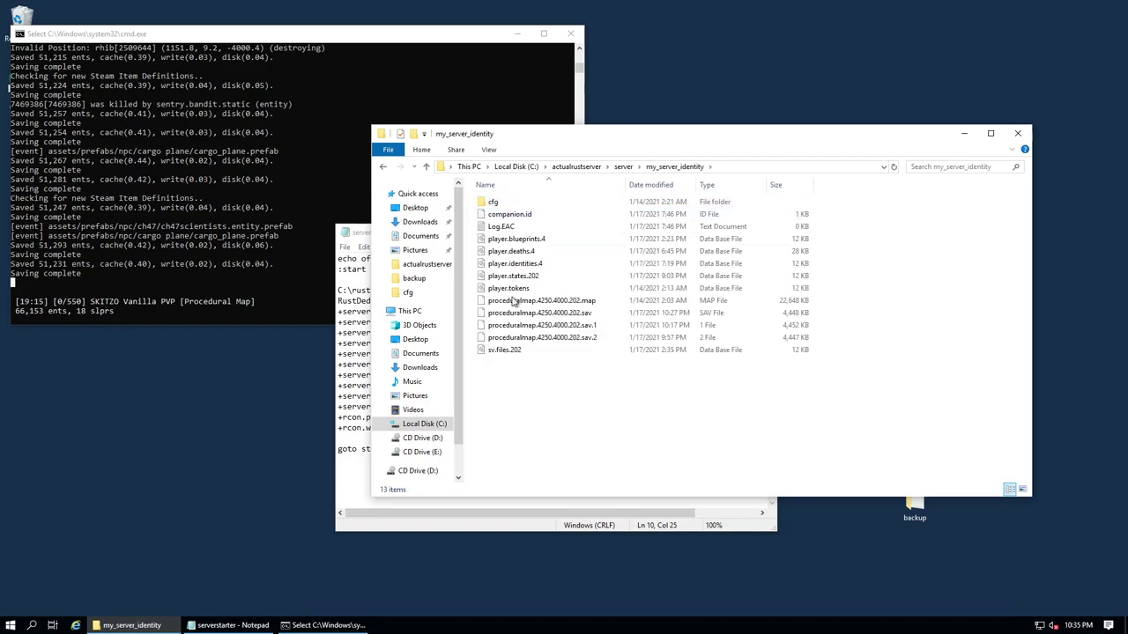
# Copy the proceduralmap.4250.4000.202.map file from the server folder and leave the remote session
pyautogui.click(582, 302)
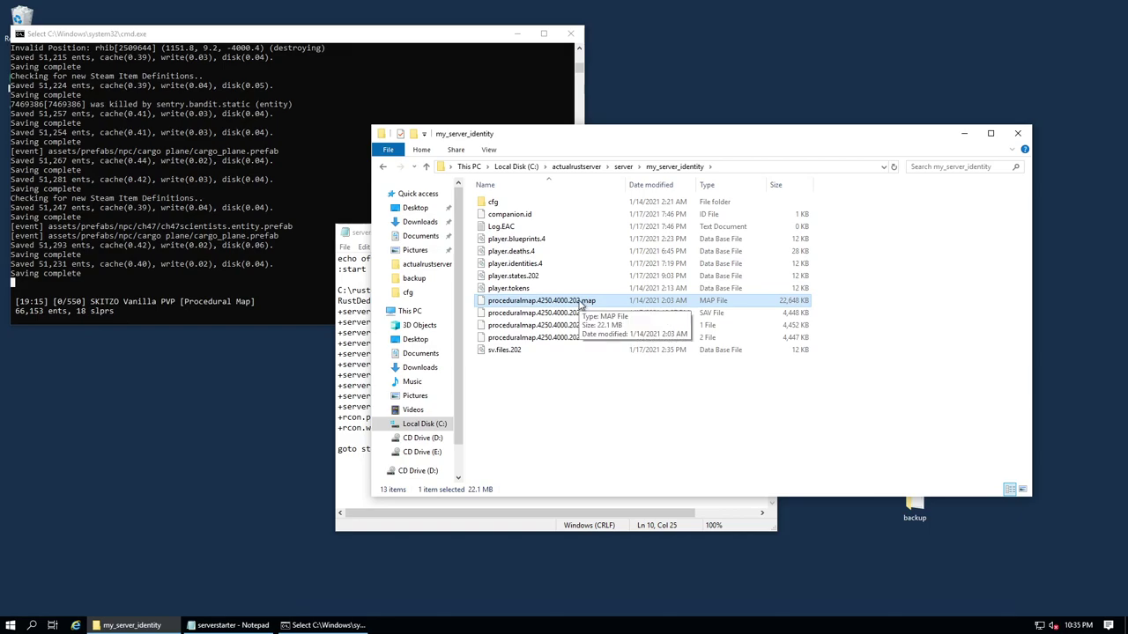
pyautogui.rightClick(582, 302)
pyautogui.click(610, 438)
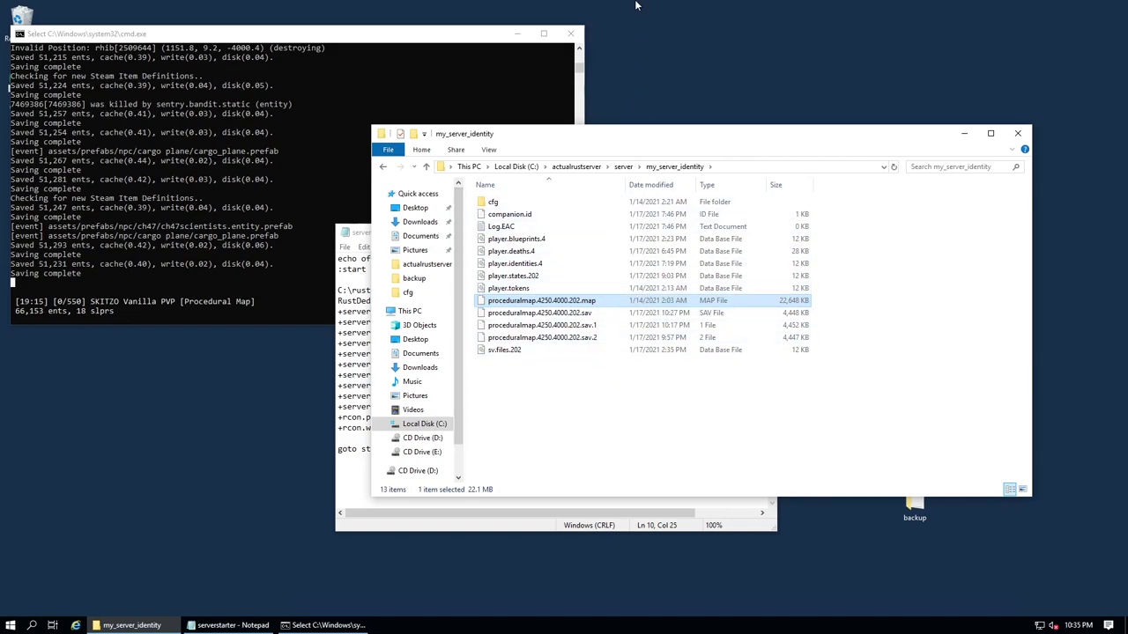
pyautogui.moveTo(643, 7)
pyautogui.click(681, 7)
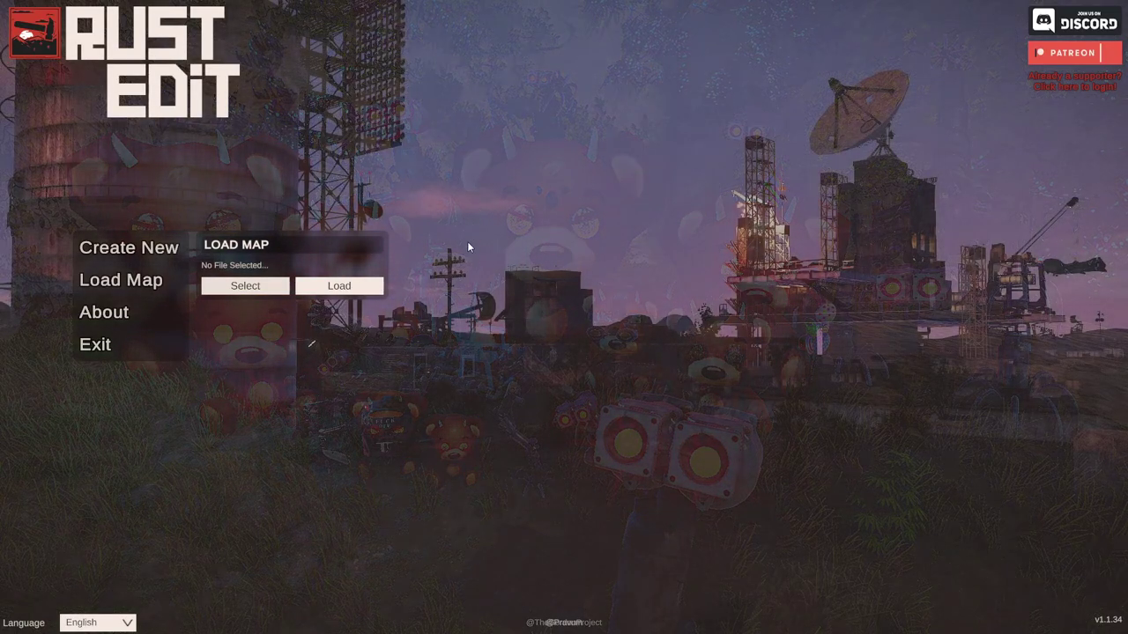
# Open the local Desktop folder in File Explorer and locate proceduralmap.4250.4000.202.map, then return to RustEdit
pyautogui.press('super')
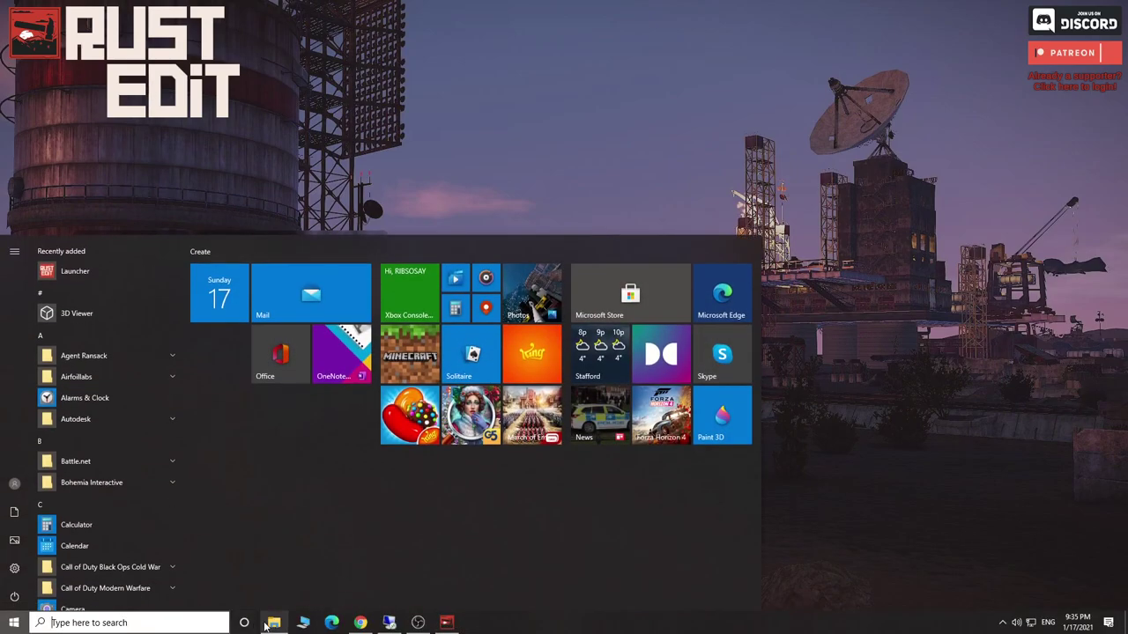
pyautogui.press('super')
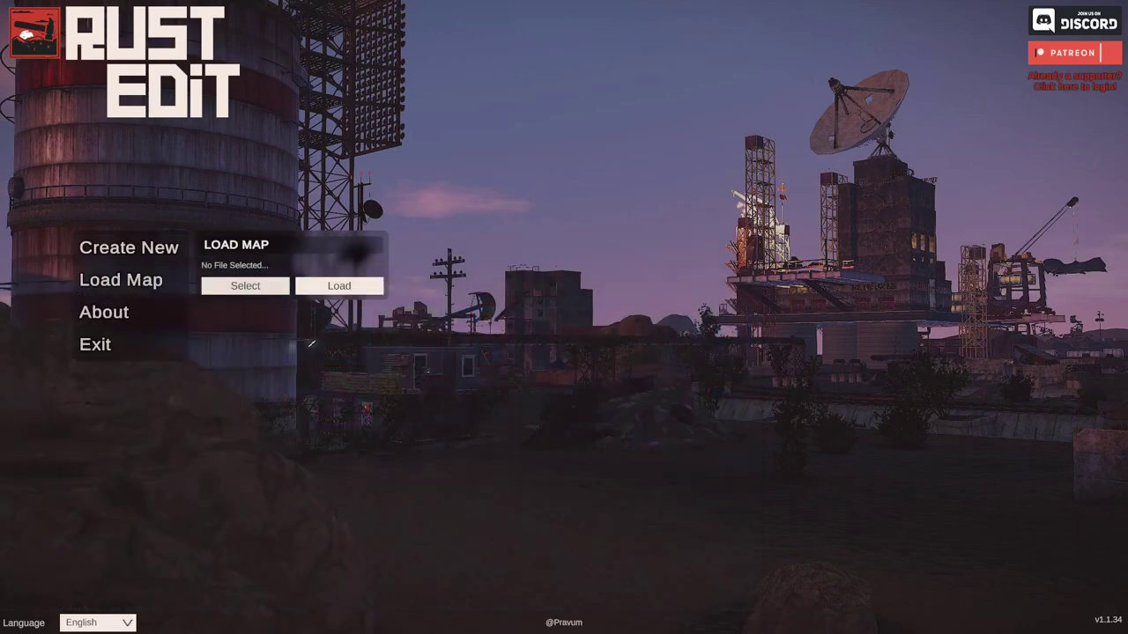
pyautogui.press('super+e')
pyautogui.moveTo(564, 123); pyautogui.dragTo(514, 101)
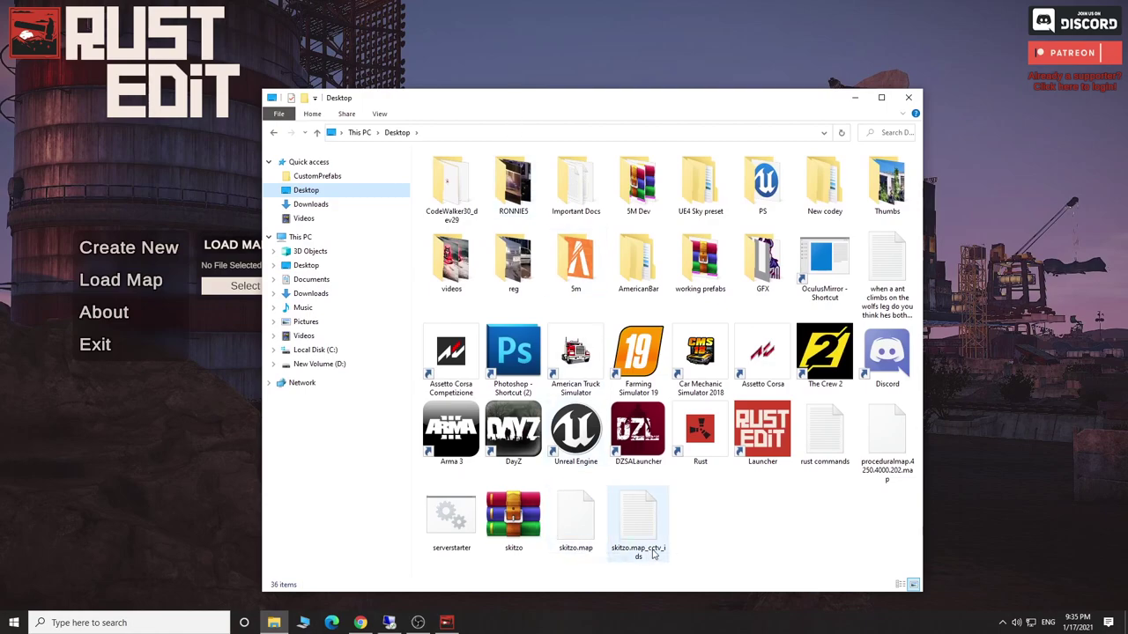
pyautogui.click(908, 465)
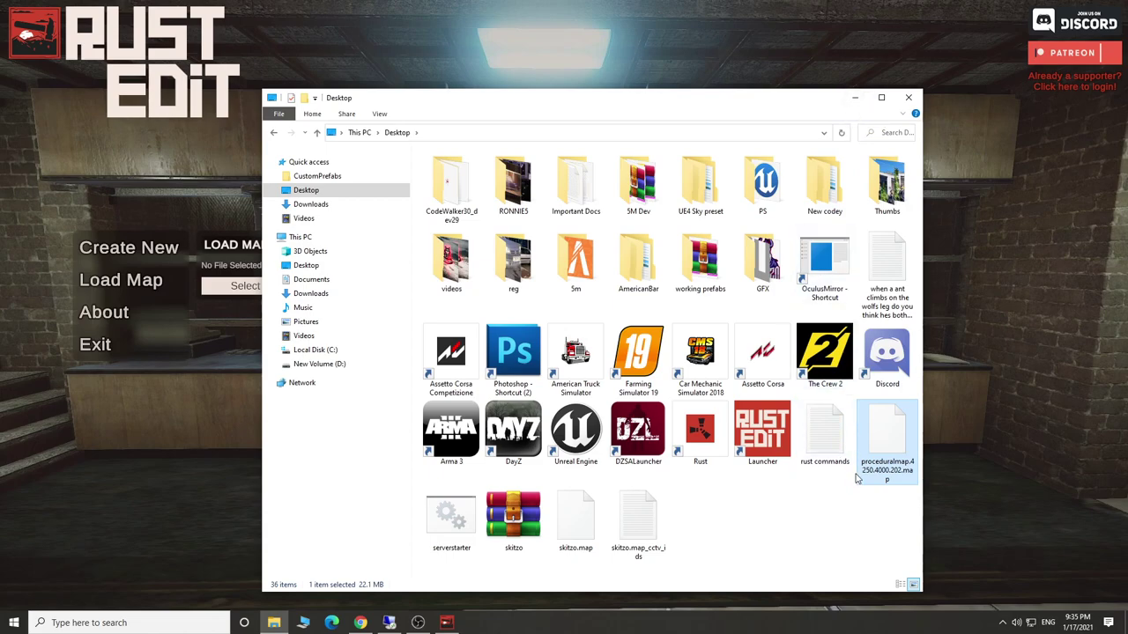
pyautogui.click(851, 99)
# Load proceduralmap.4250.4000.202.map from the desktop into the editor
pyautogui.click(234, 286)
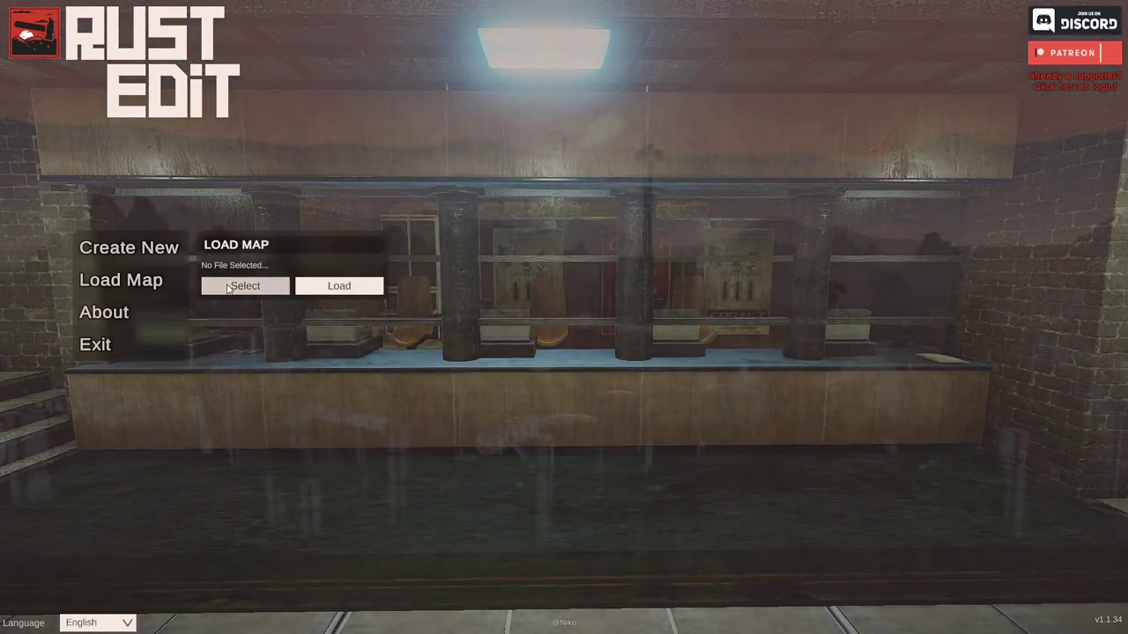
pyautogui.click(156, 82)
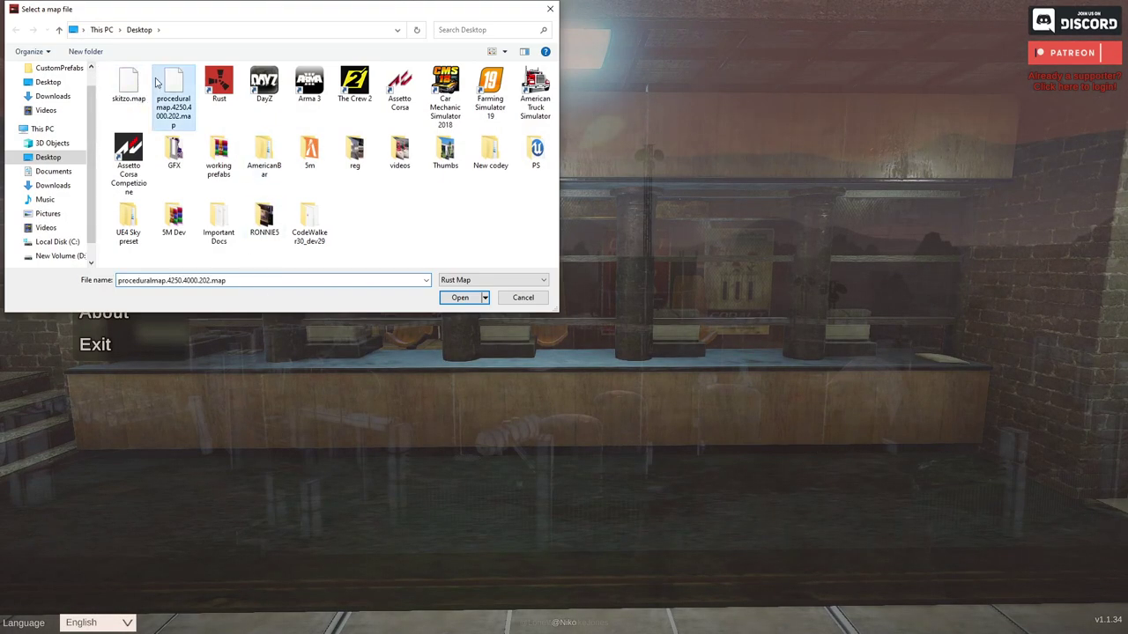
pyautogui.click(459, 297)
pyautogui.click(337, 287)
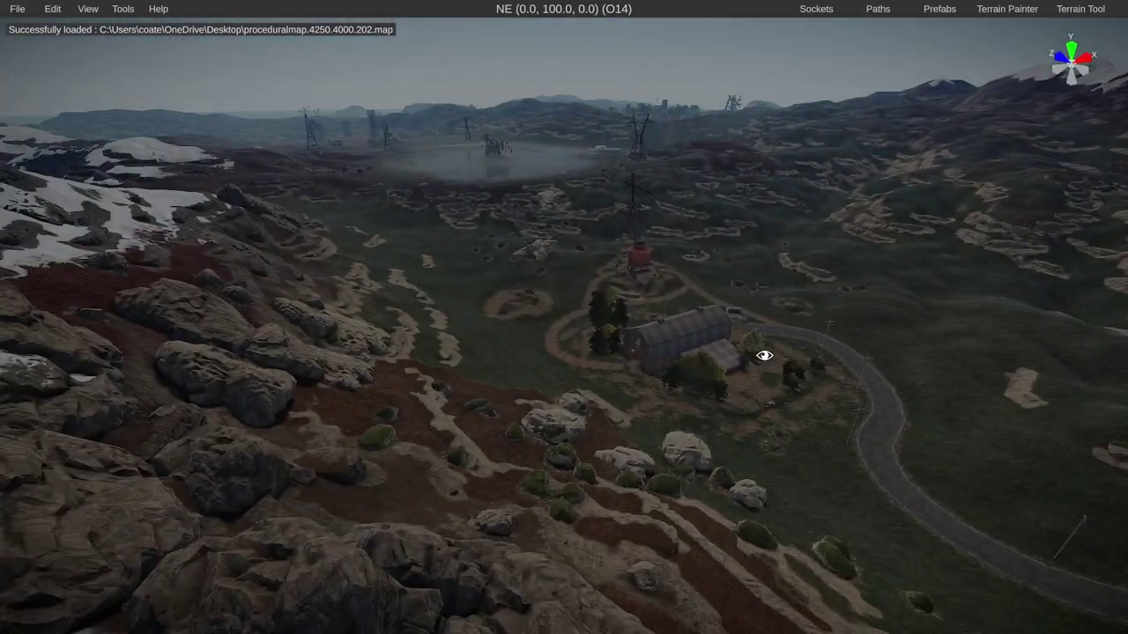
# Fly across the loaded map and examine the terrain, ending at the sandy shoreline around grid square Z7
pyautogui.press('w')
pyautogui.moveTo(768, 337); pyautogui.dragTo(436, 304, button='right')
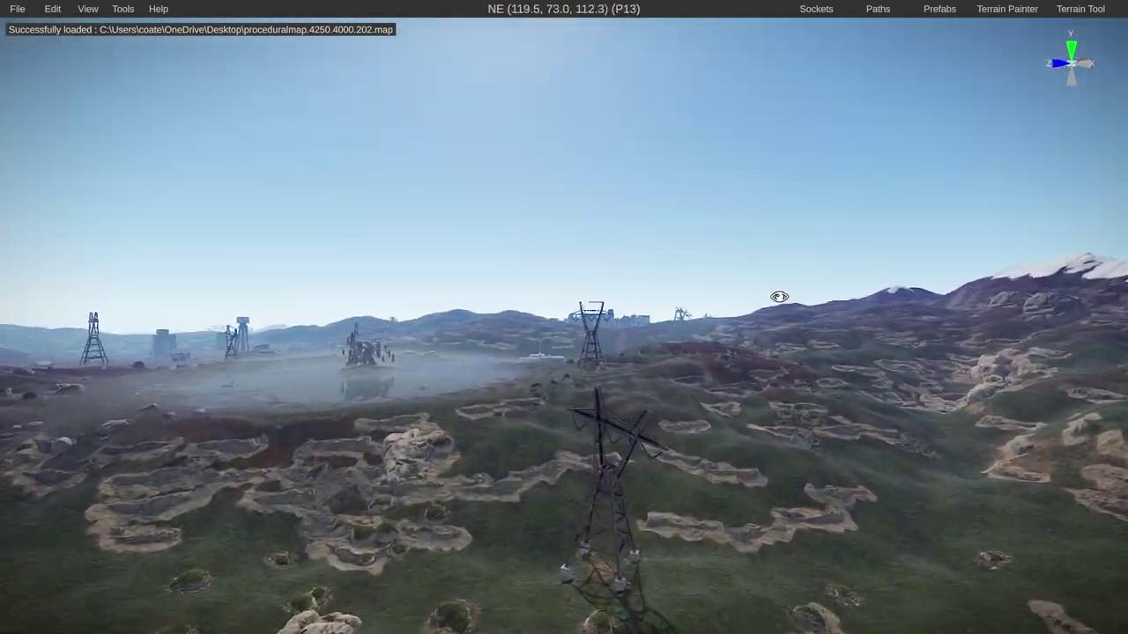
pyautogui.press('w')
pyautogui.moveTo(711, 364); pyautogui.dragTo(1073, 360, button='right')
pyautogui.press('w')
pyautogui.press('s')
pyautogui.press('w')
pyautogui.press('w')
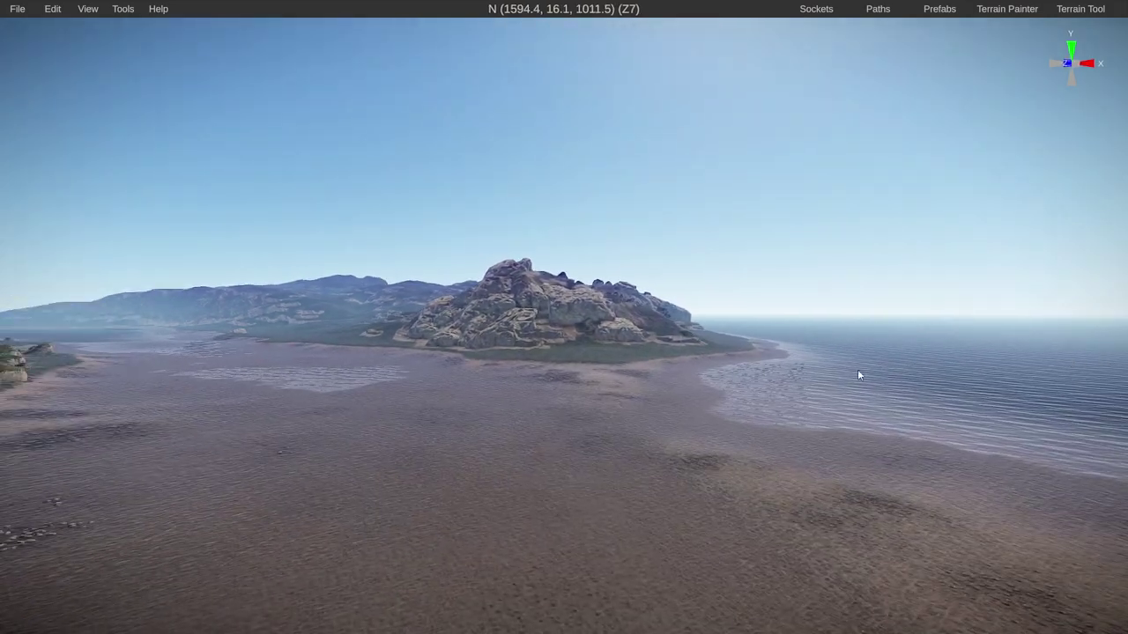
pyautogui.moveTo(750, 358); pyautogui.dragTo(633, 410, button='right')
pyautogui.press('w')
pyautogui.press('w')
pyautogui.moveTo(632, 409); pyautogui.dragTo(1089, 85, button='right')
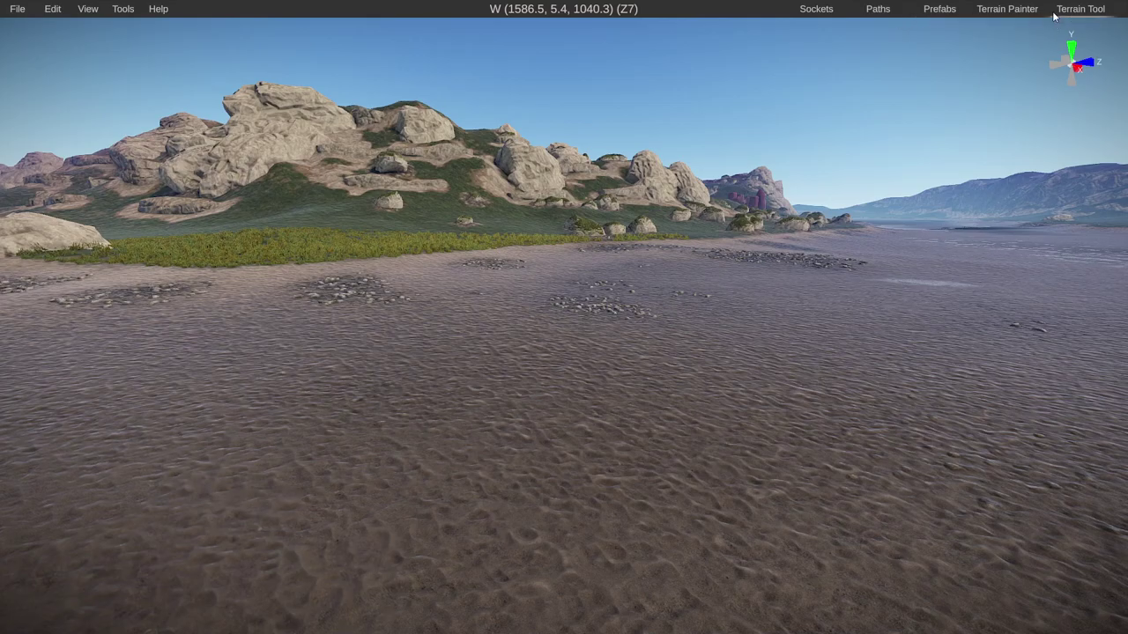
# Open the Terrain Painter and set the splat channel to Sand with a brush size of 47
pyautogui.click(1007, 9)
pyautogui.moveTo(655, 308)
pyautogui.mouseDown(button='right')
pyautogui.moveTo(629, 345)
pyautogui.moveTo(683, 369)
pyautogui.moveTo(731, 358)
pyautogui.moveTo(607, 355)
pyautogui.moveTo(558, 362)
pyautogui.moveTo(546, 378)
pyautogui.moveTo(651, 375)
pyautogui.mouseUp(button='right')
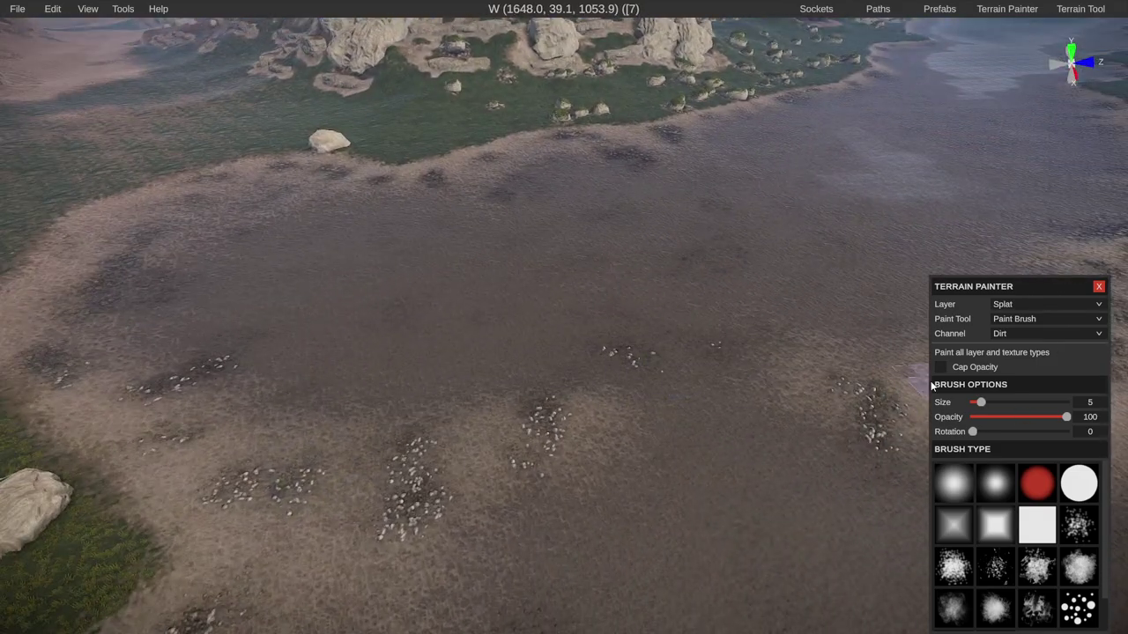
pyautogui.click(1010, 331)
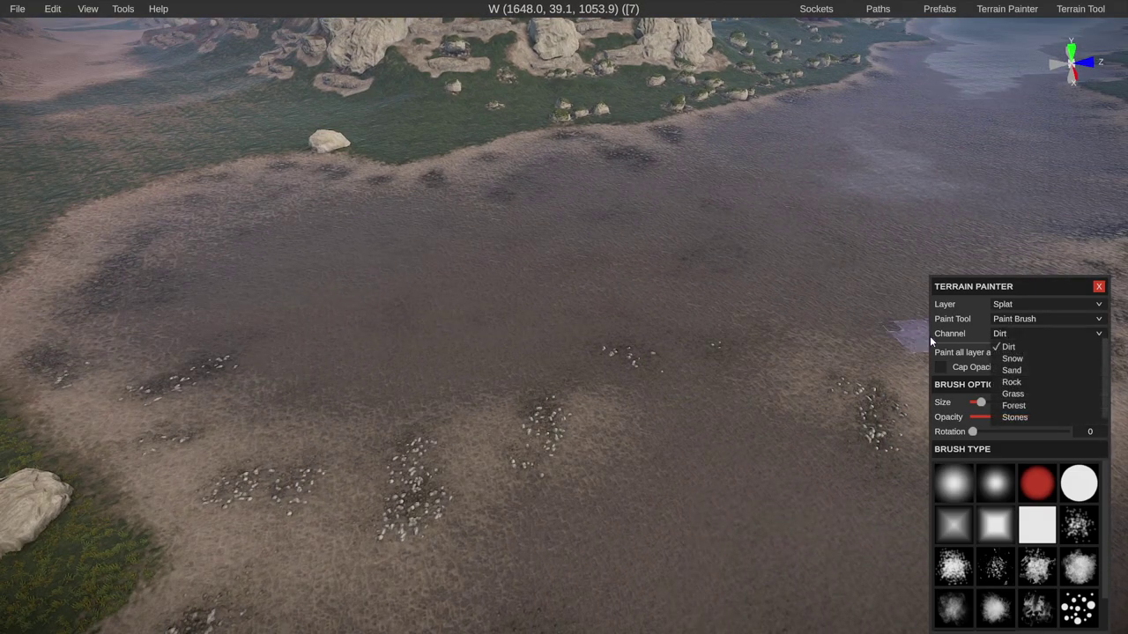
pyautogui.click(1019, 371)
pyautogui.moveTo(980, 402)
pyautogui.mouseDown()
pyautogui.moveTo(1010, 403)
pyautogui.moveTo(1000, 400)
pyautogui.mouseUp()
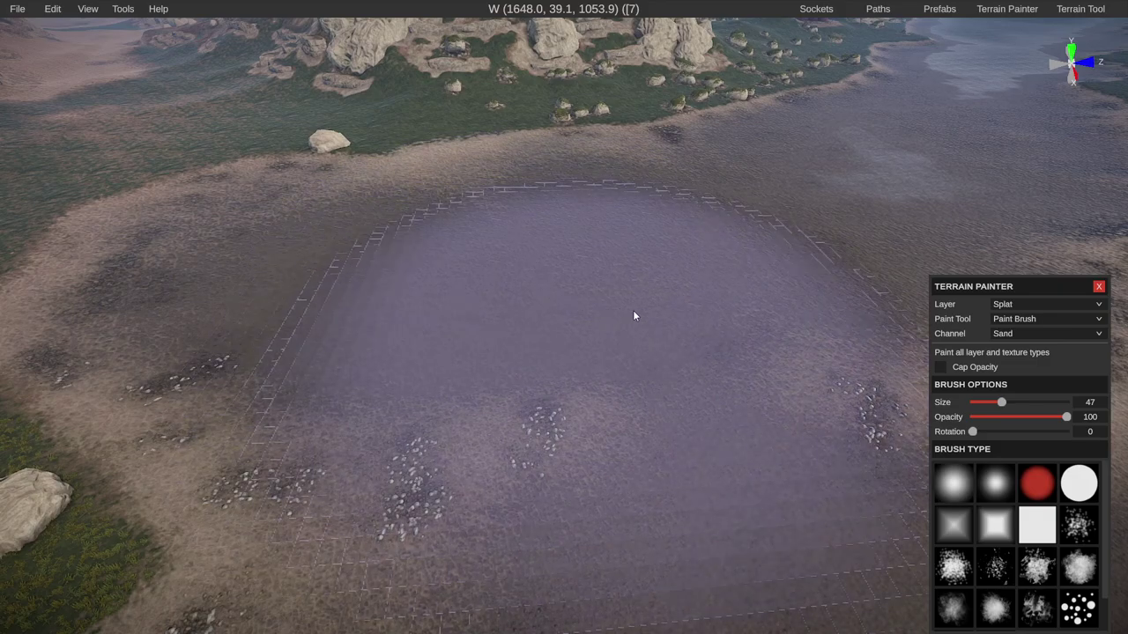
# Undo the last paint action on the beach and set the brush opacity to 1
pyautogui.hotkey('ctrl', 'z')
pyautogui.moveTo(673, 320)
pyautogui.mouseDown(button='right')
pyautogui.moveTo(639, 306)
pyautogui.moveTo(646, 284)
pyautogui.moveTo(674, 325)
pyautogui.mouseUp(button='right')
pyautogui.press('w')
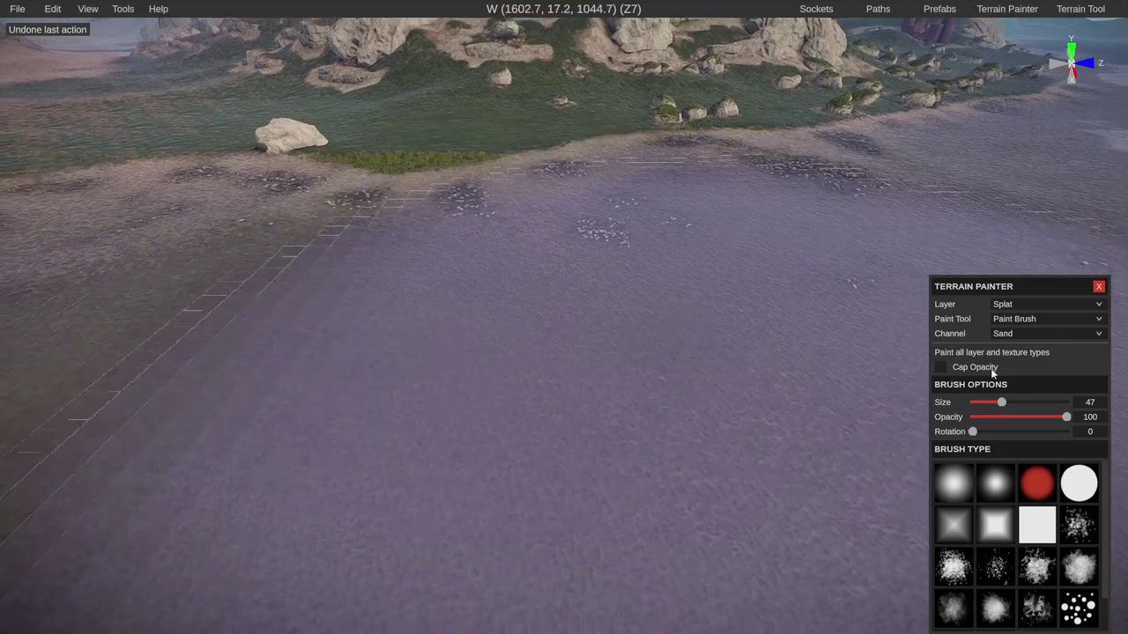
pyautogui.moveTo(1067, 417); pyautogui.dragTo(972, 418)
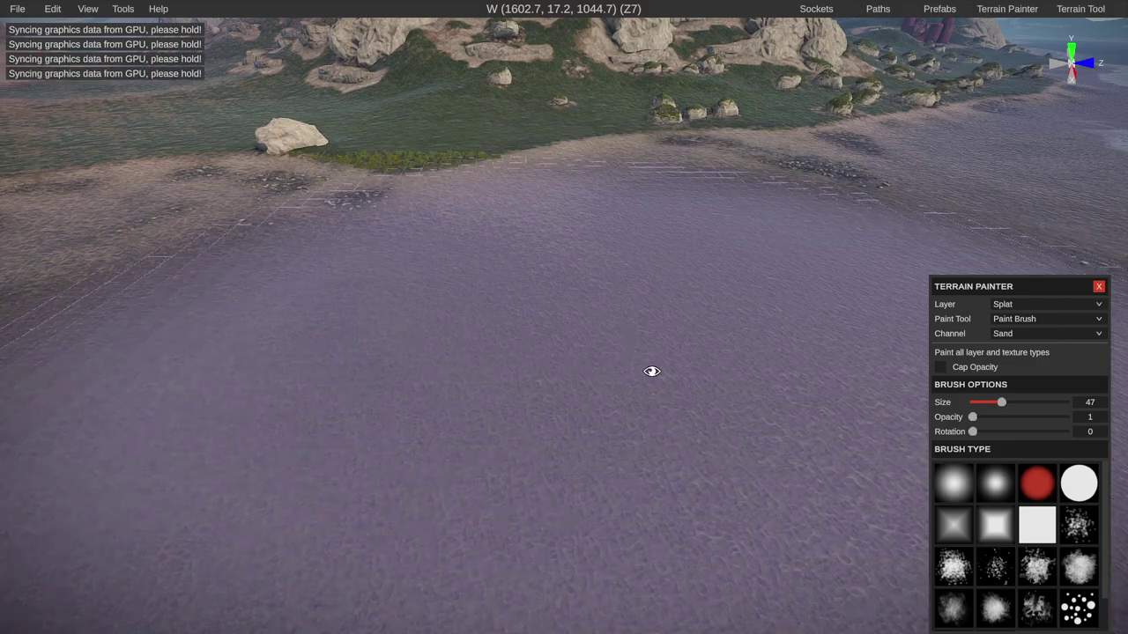
# Set the terrain brush size to 9 for painting the grass edge beside the large boulder
pyautogui.moveTo(652, 373)
pyautogui.mouseDown(button='right')
pyautogui.moveTo(703, 396)
pyautogui.moveTo(705, 372)
pyautogui.moveTo(597, 302)
pyautogui.moveTo(606, 333)
pyautogui.mouseUp(button='right')
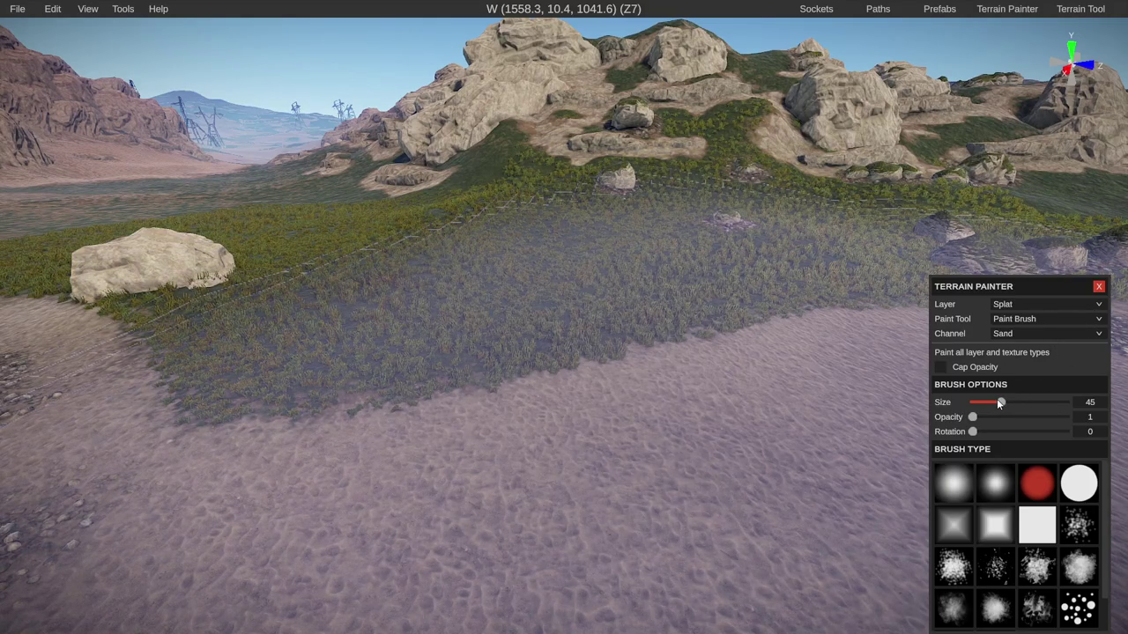
pyautogui.moveTo(1000, 403); pyautogui.dragTo(986, 403)
pyautogui.moveTo(747, 382)
pyautogui.mouseDown(button='right')
pyautogui.moveTo(813, 428)
pyautogui.moveTo(832, 407)
pyautogui.moveTo(818, 404)
pyautogui.mouseUp(button='right')
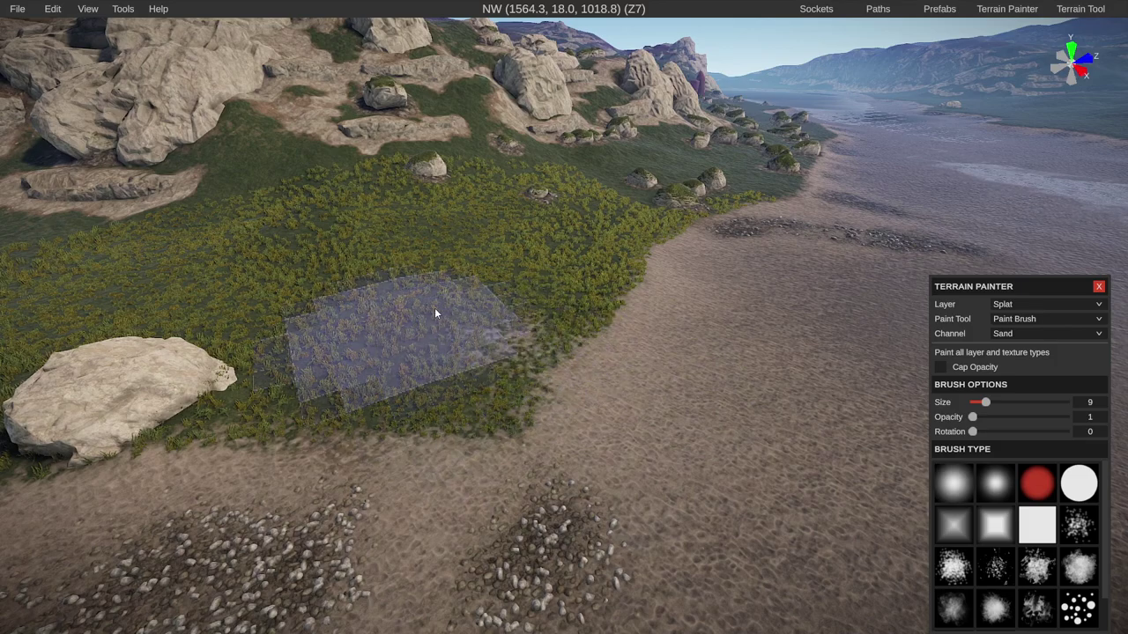
# Paint sand over the grass edge beside the boulder at opacity 1 and again at opacity 100
pyautogui.moveTo(428, 315); pyautogui.dragTo(461, 355)
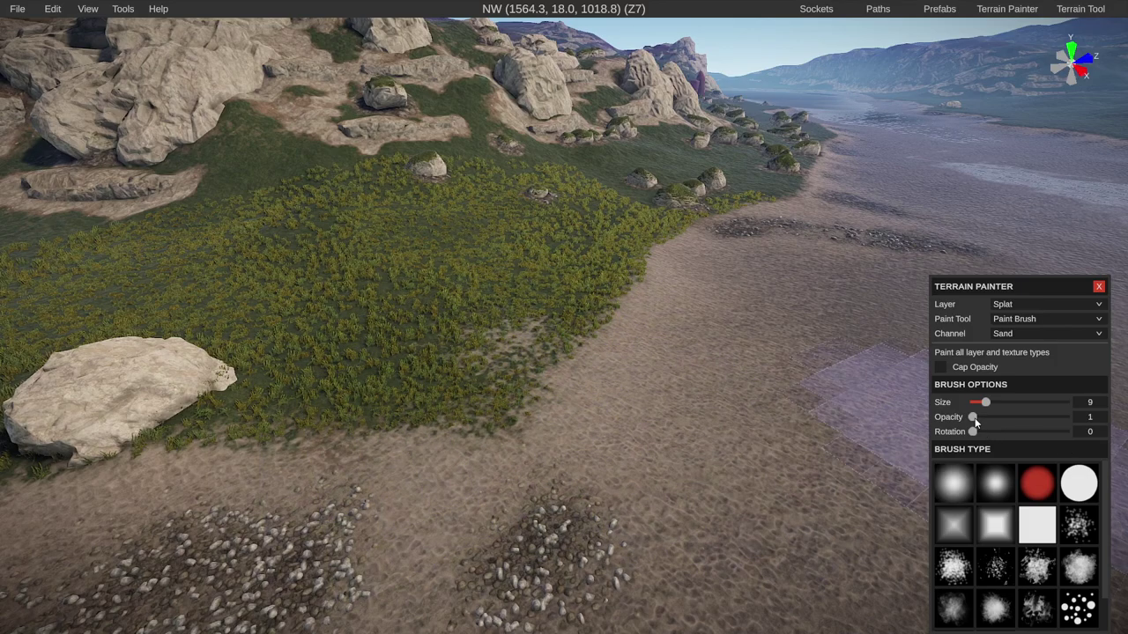
pyautogui.moveTo(972, 417); pyautogui.dragTo(1066, 417)
pyautogui.moveTo(462, 340); pyautogui.dragTo(509, 366)
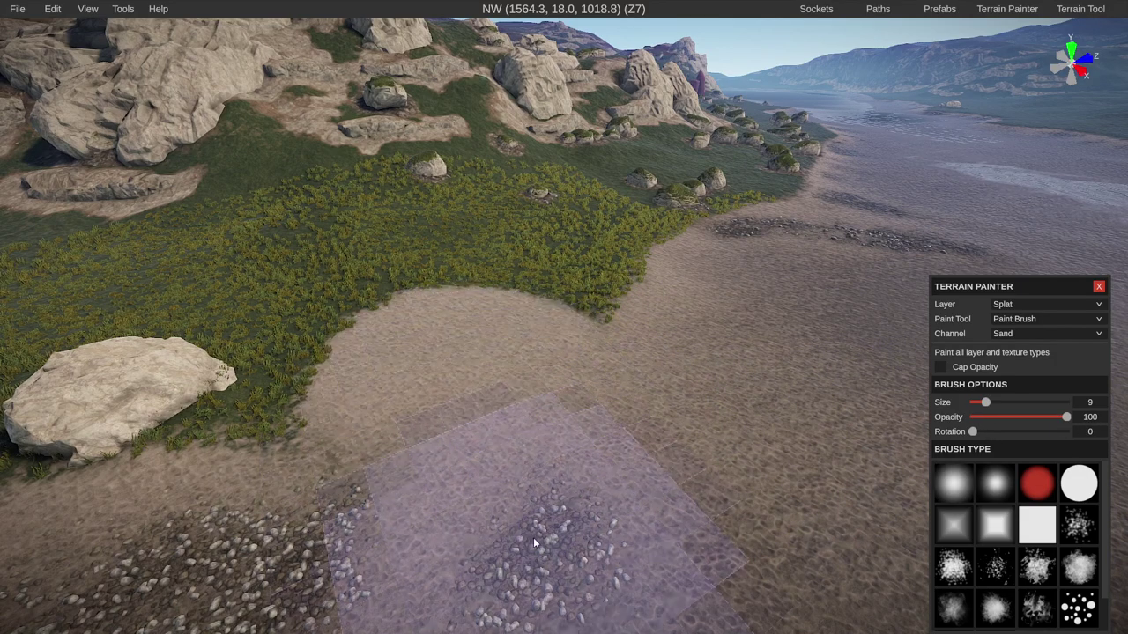
# Undo the sand strokes painted over the grass edge beside the boulder
pyautogui.hotkey('ctrl', 'z')
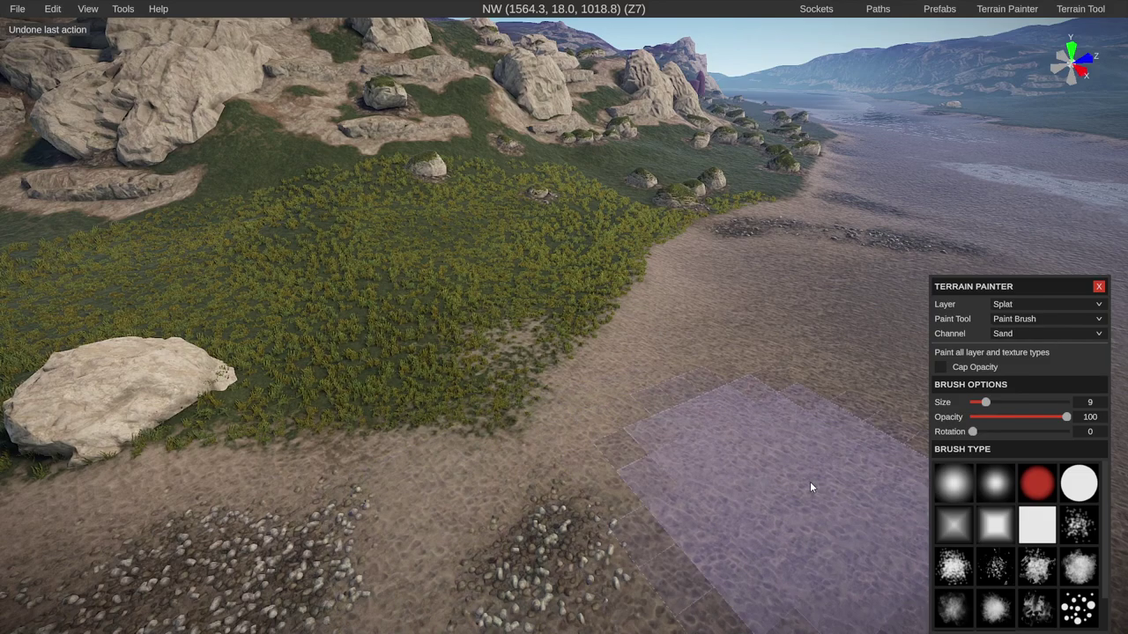
pyautogui.hotkey('ctrl', 'z')
pyautogui.hotkey('ctrl', 'z')
pyautogui.hotkey('ctrl', 'z')
pyautogui.hotkey('ctrl', 'z')
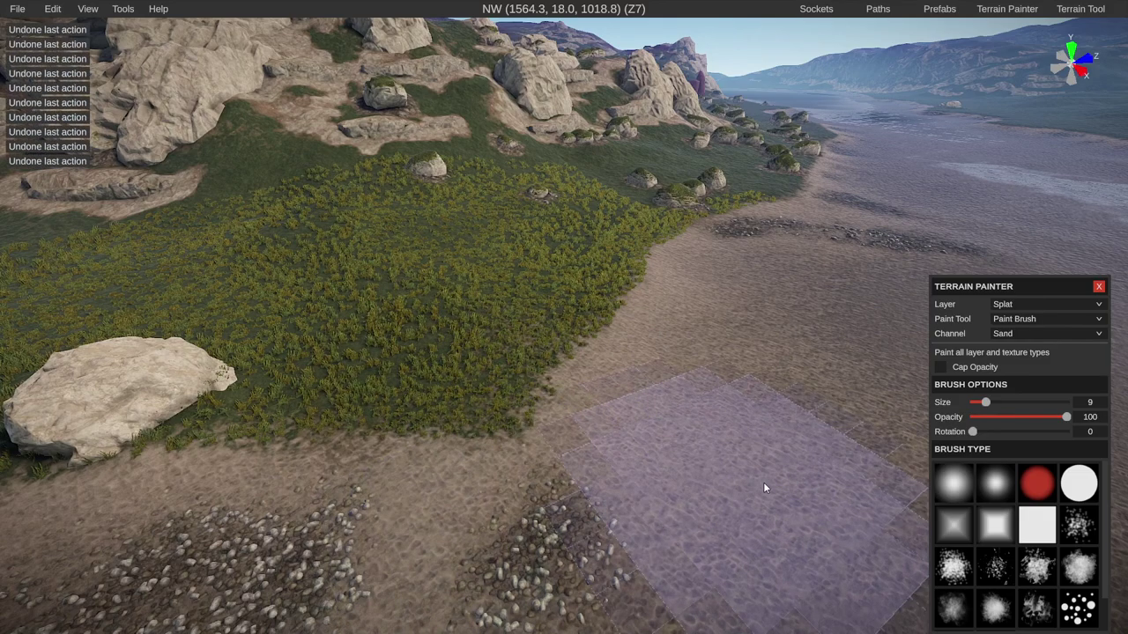
# Switch the paint channel to Grass and paint grass patches across the sandy bay at brush size 9
pyautogui.moveTo(758, 471); pyautogui.dragTo(638, 456, button='right')
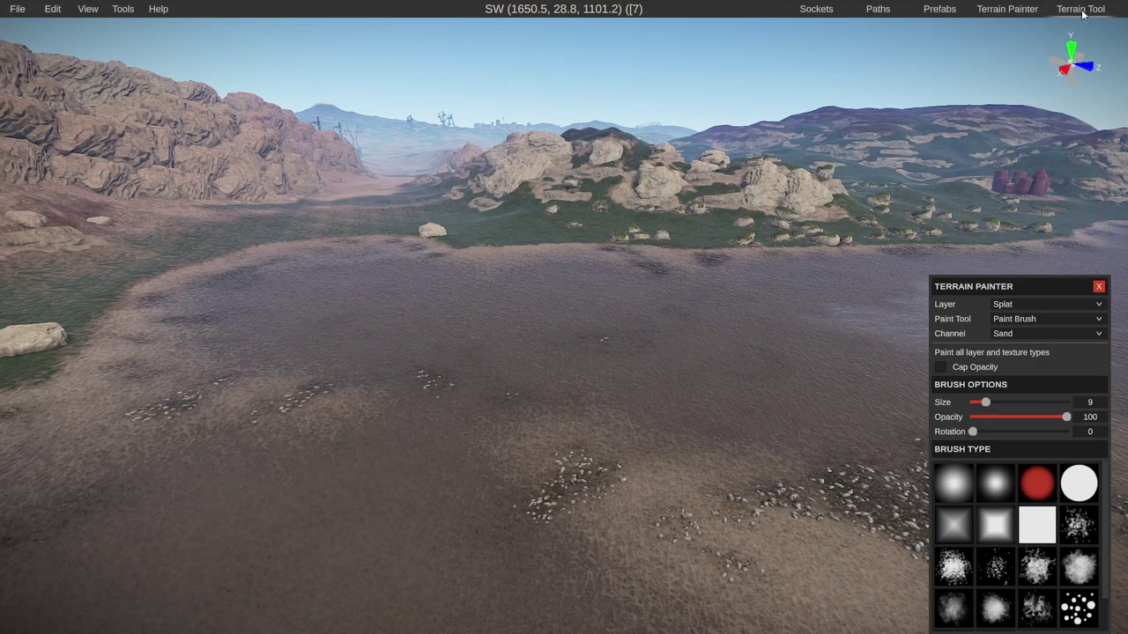
pyautogui.click(1024, 334)
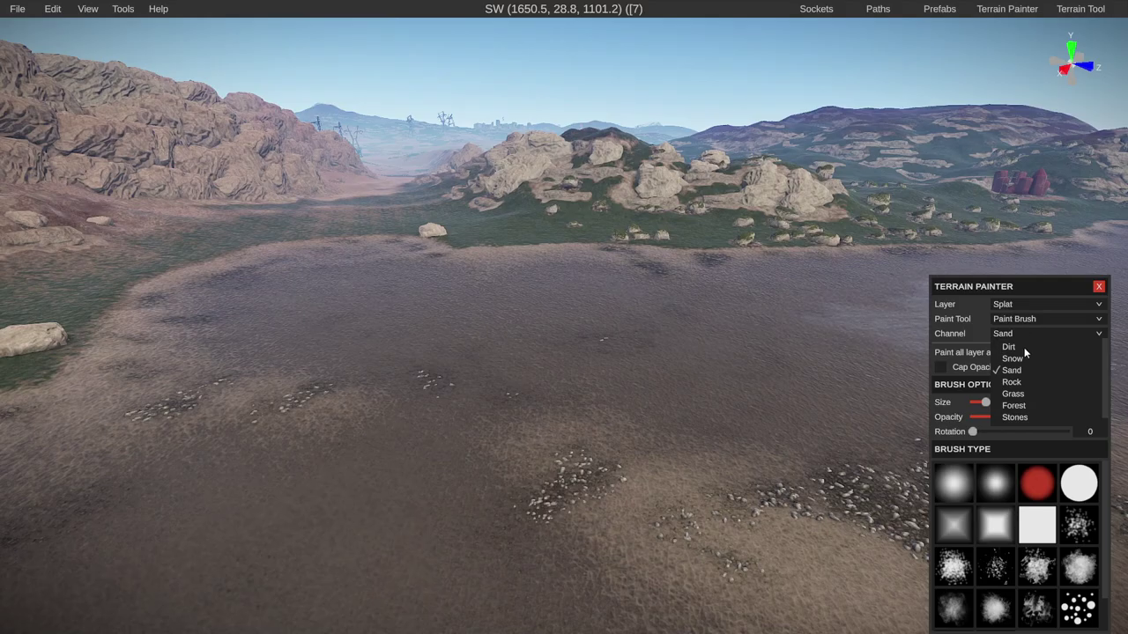
pyautogui.click(1013, 394)
pyautogui.moveTo(856, 385)
pyautogui.mouseDown(button='right')
pyautogui.moveTo(453, 382)
pyautogui.moveTo(473, 327)
pyautogui.moveTo(693, 373)
pyautogui.moveTo(824, 359)
pyautogui.moveTo(649, 373)
pyautogui.moveTo(626, 390)
pyautogui.moveTo(698, 316)
pyautogui.mouseUp(button='right')
pyautogui.moveTo(514, 266)
pyautogui.mouseDown()
pyautogui.moveTo(461, 308)
pyautogui.moveTo(307, 181)
pyautogui.moveTo(458, 237)
pyautogui.moveTo(542, 286)
pyautogui.mouseUp()
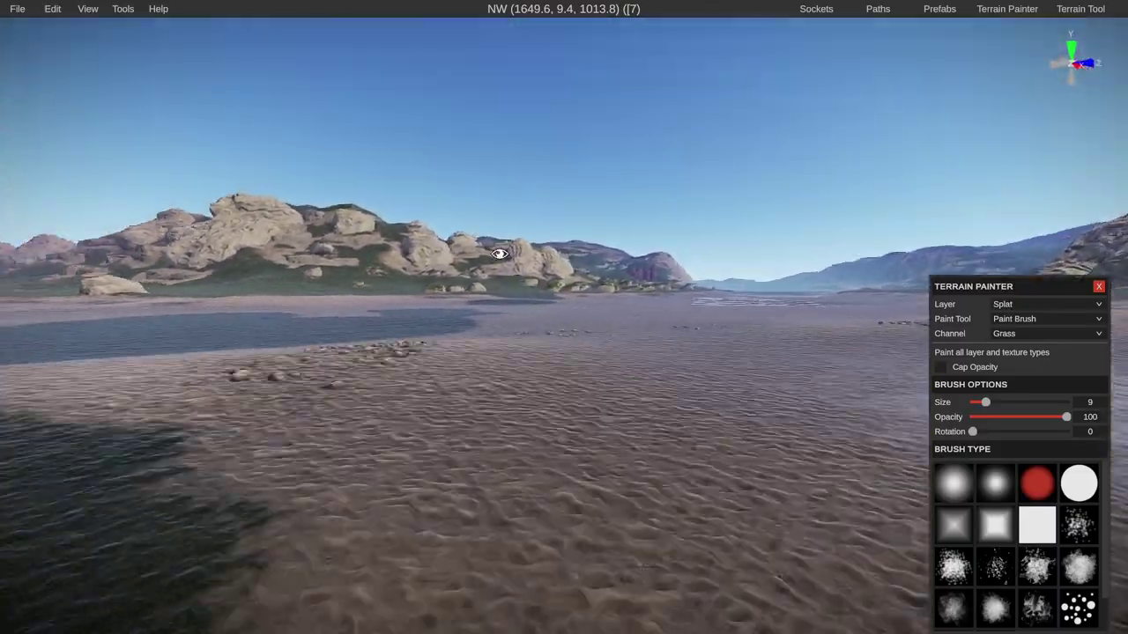
pyautogui.scroll(-10, 370, 375)
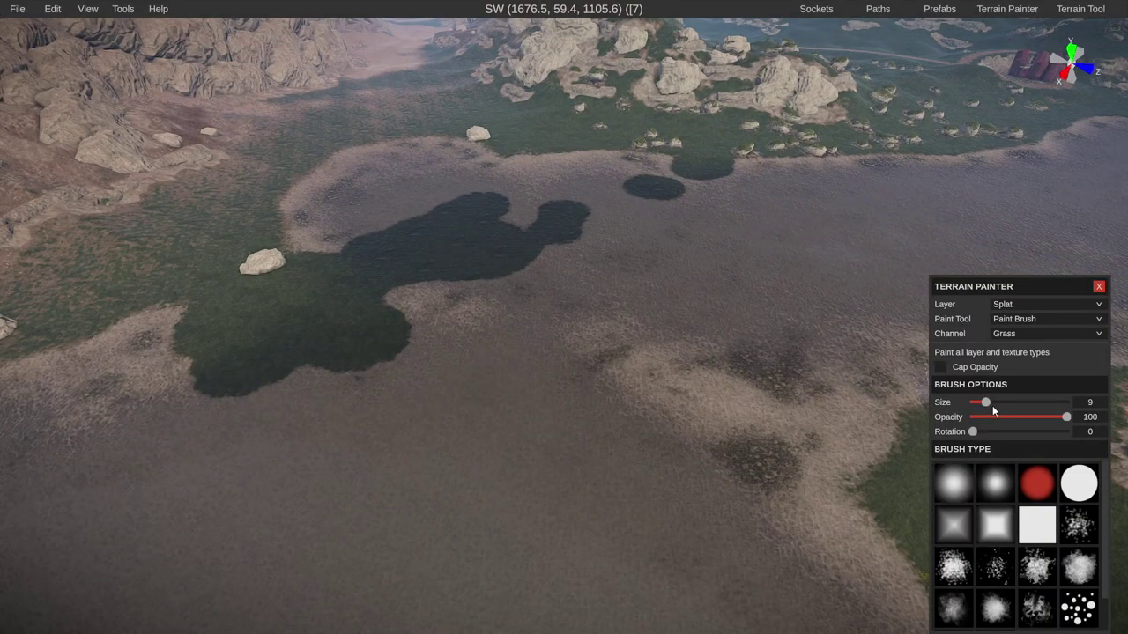
# Enlarge the brush to size 138 and paint grass over the surrounding sand and seabed
pyautogui.moveTo(637, 355); pyautogui.dragTo(637, 354, button='right')
pyautogui.scroll(-5, 637, 354)
pyautogui.scroll(4, 637, 354)
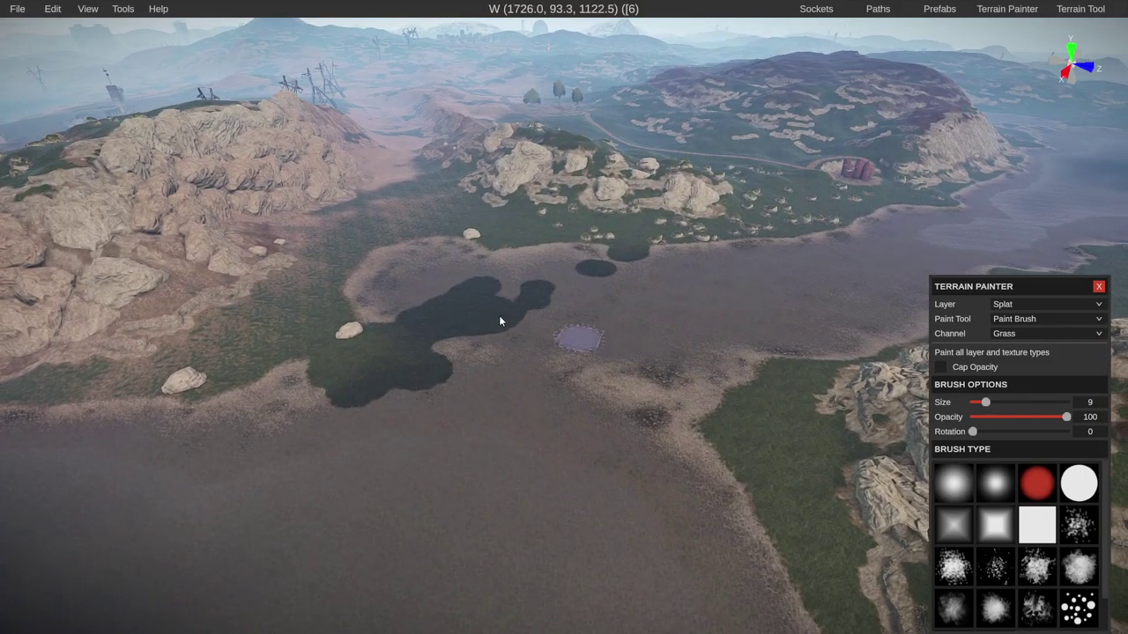
pyautogui.moveTo(985, 401); pyautogui.dragTo(1015, 401)
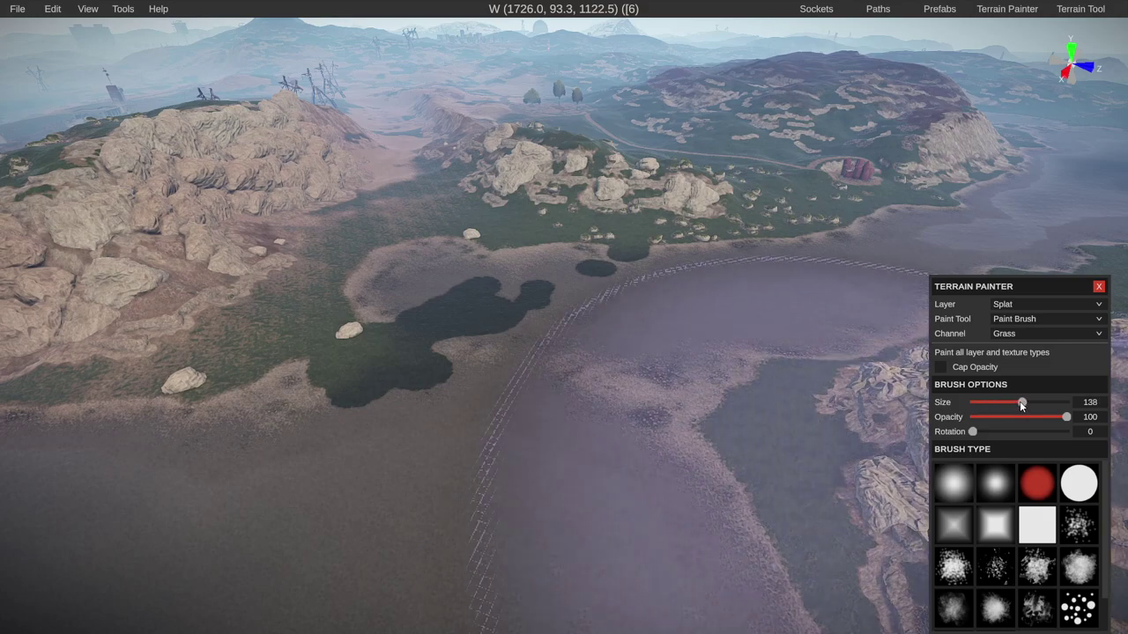
pyautogui.moveTo(502, 287)
pyautogui.mouseDown()
pyautogui.moveTo(686, 274)
pyautogui.moveTo(431, 230)
pyautogui.moveTo(280, 220)
pyautogui.moveTo(233, 258)
pyautogui.moveTo(369, 175)
pyautogui.moveTo(374, 155)
pyautogui.moveTo(674, 191)
pyautogui.moveTo(848, 243)
pyautogui.moveTo(851, 257)
pyautogui.moveTo(938, 230)
pyautogui.moveTo(922, 247)
pyautogui.moveTo(653, 314)
pyautogui.moveTo(465, 295)
pyautogui.moveTo(282, 258)
pyautogui.mouseUp()
pyautogui.moveTo(282, 258); pyautogui.dragTo(534, 264, button='right')
# Replace the Terrain Painter with the Terrain Tool and review its modification types, keeping Raise / Lower
pyautogui.click(1099, 287)
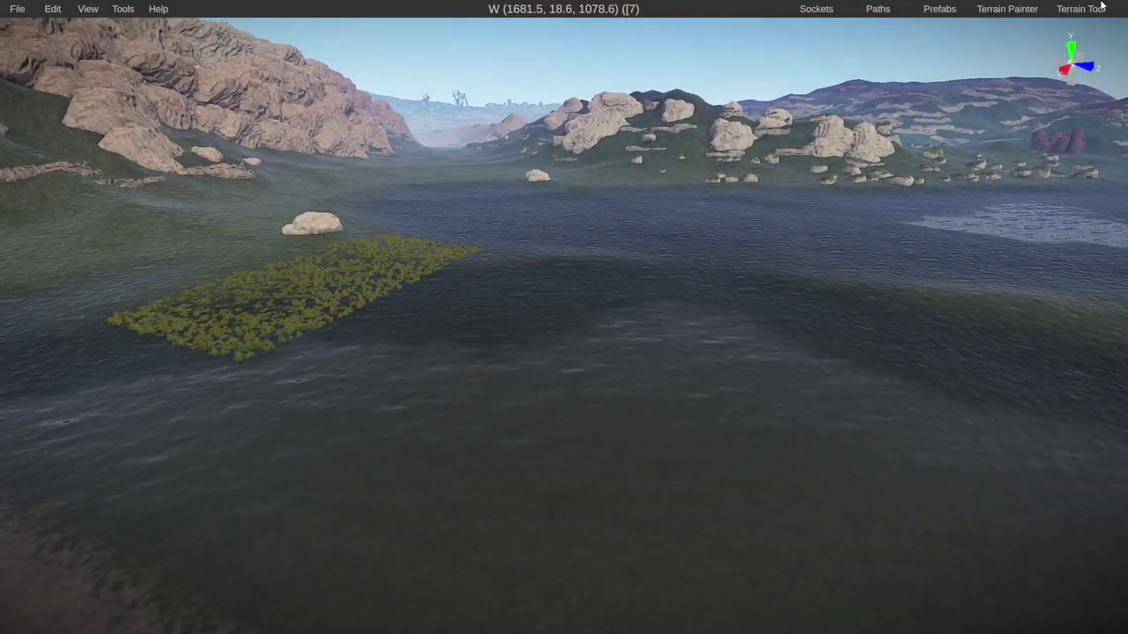
pyautogui.click(1084, 13)
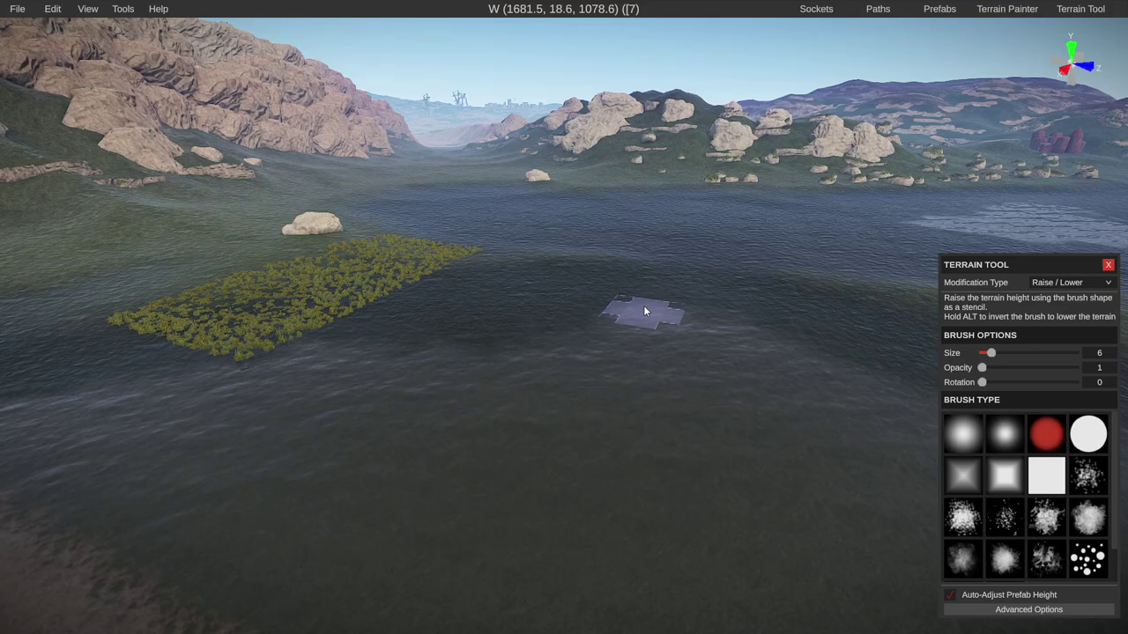
pyautogui.moveTo(609, 309)
pyautogui.mouseDown(button='right')
pyautogui.moveTo(621, 355)
pyautogui.moveTo(642, 319)
pyautogui.moveTo(715, 320)
pyautogui.moveTo(654, 322)
pyautogui.moveTo(609, 282)
pyautogui.moveTo(635, 302)
pyautogui.moveTo(672, 305)
pyautogui.mouseUp(button='right')
pyautogui.click(1066, 283)
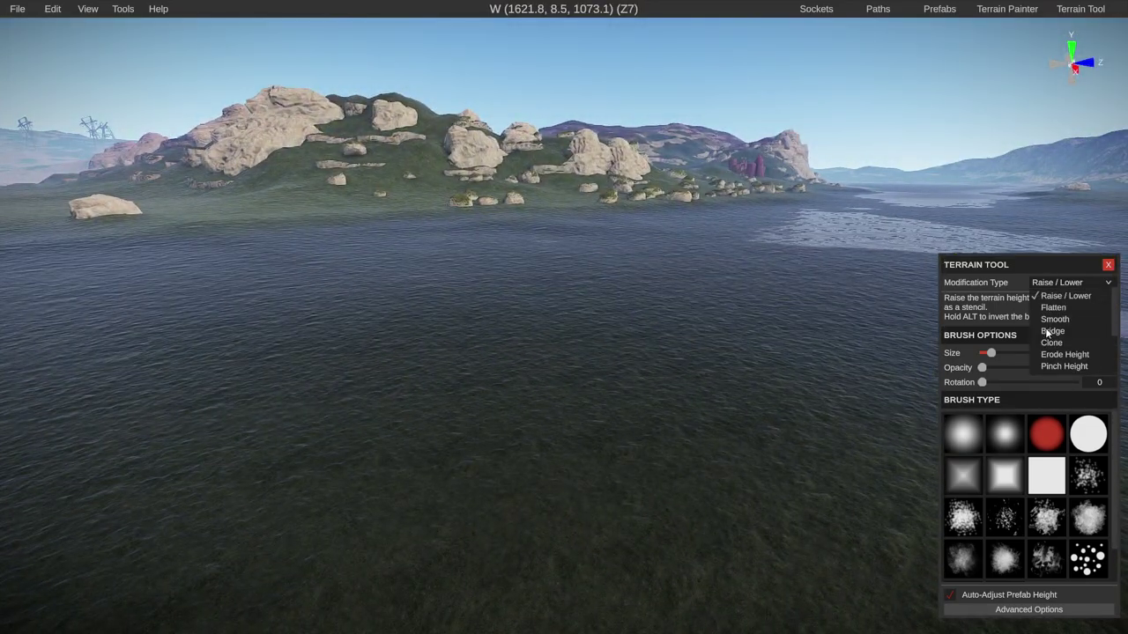
pyautogui.moveTo(817, 224); pyautogui.dragTo(620, 229, button='right')
pyautogui.moveTo(655, 281); pyautogui.dragTo(948, 304, button='right')
pyautogui.click(1054, 285)
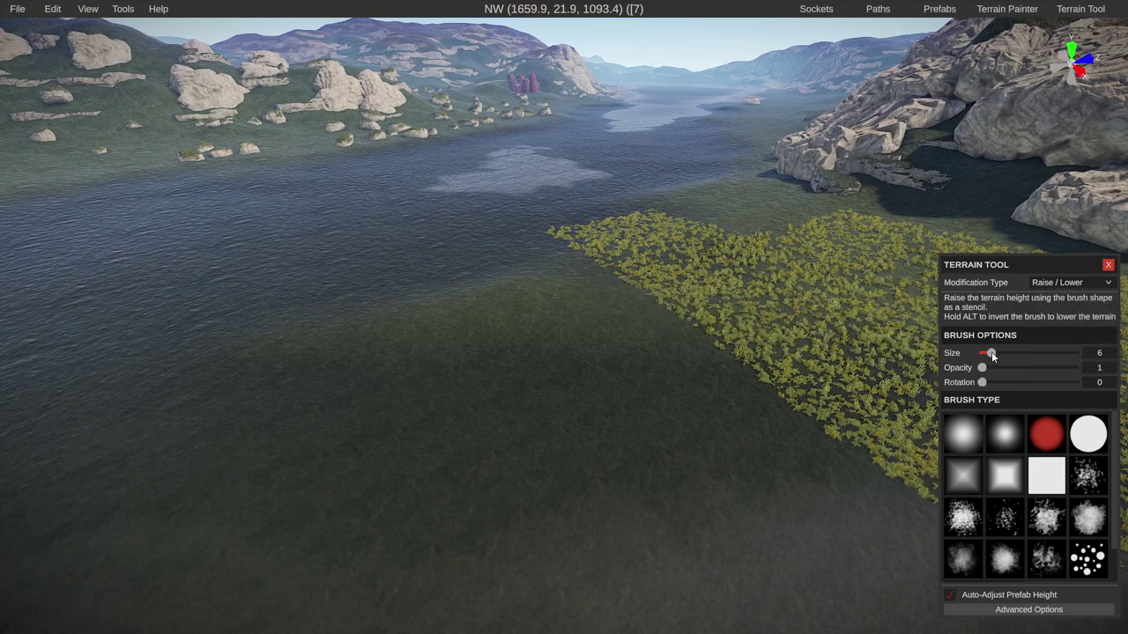
# Raise a round mound in the shallow water with the solid round brush at size 16
pyautogui.moveTo(991, 351); pyautogui.dragTo(998, 353)
pyautogui.click(1089, 433)
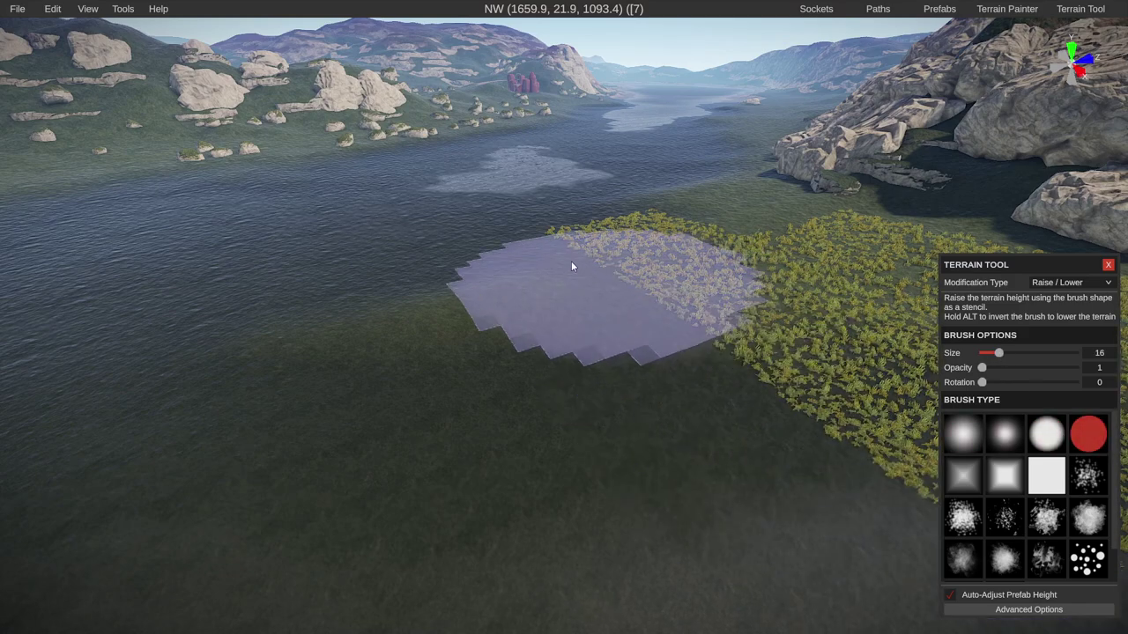
pyautogui.click(512, 196)
pyautogui.moveTo(512, 196)
pyautogui.mouseDown(button='right')
pyautogui.moveTo(531, 235)
pyautogui.moveTo(557, 257)
pyautogui.mouseUp(button='right')
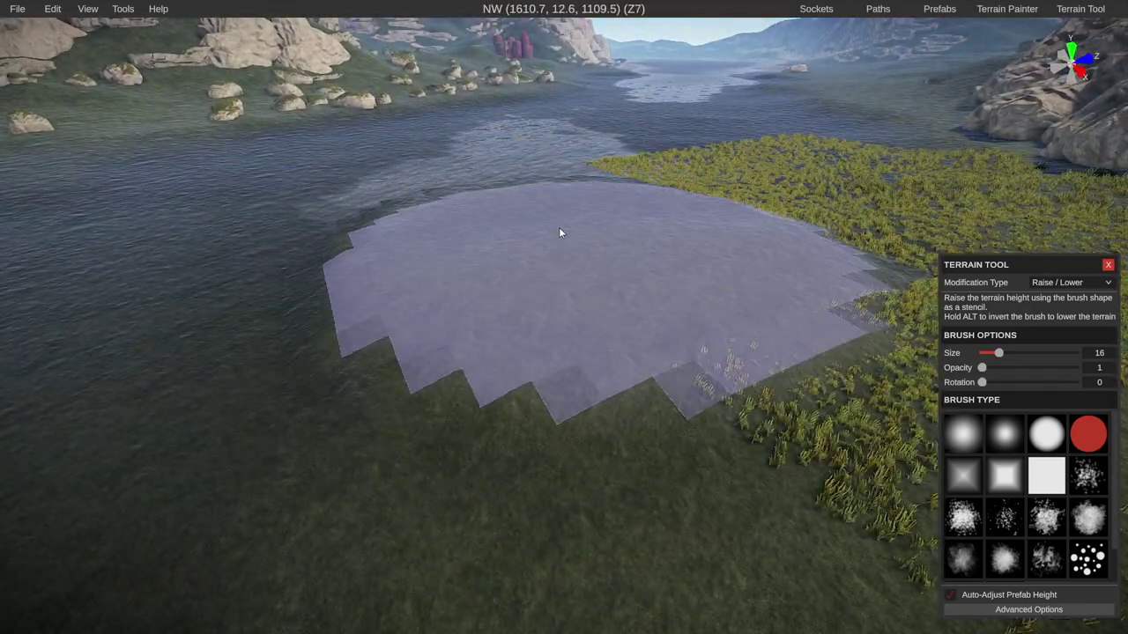
pyautogui.scroll(-5, 548, 216)
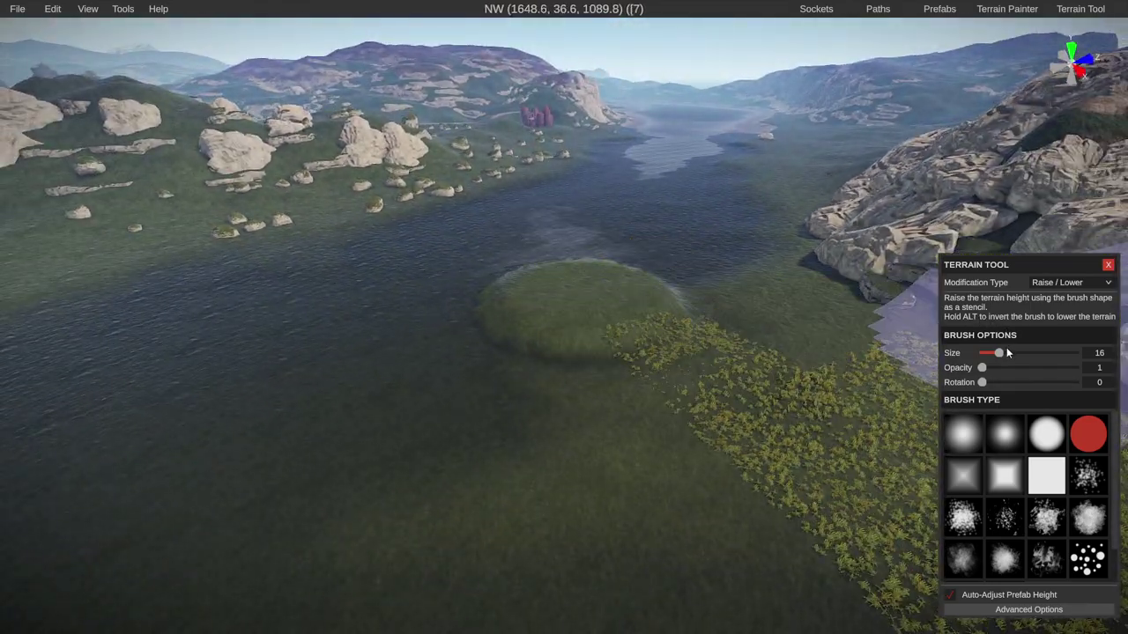
# Switch to Flatten with brush size 7 and sample the top of the mound as the target height
pyautogui.moveTo(996, 353); pyautogui.dragTo(993, 353)
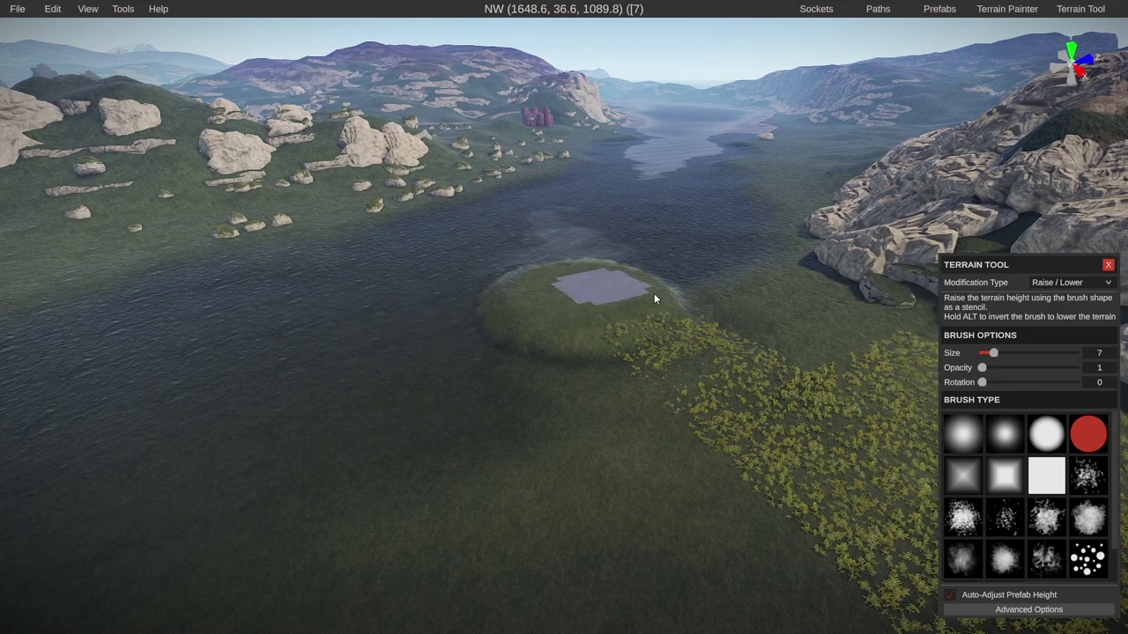
pyautogui.click(1048, 280)
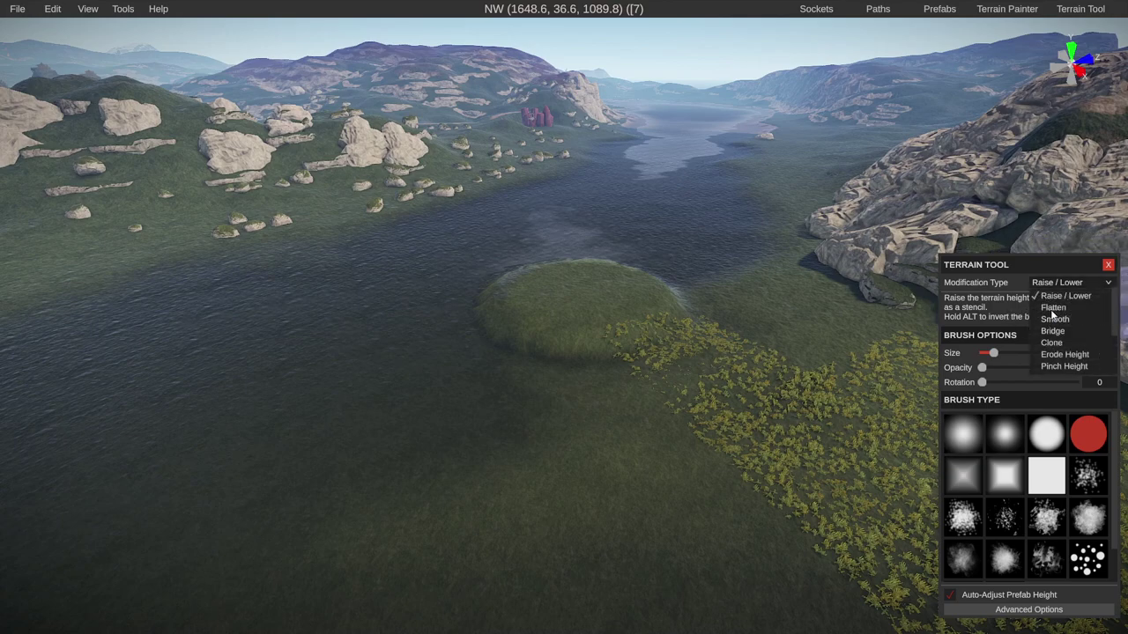
pyautogui.click(1047, 306)
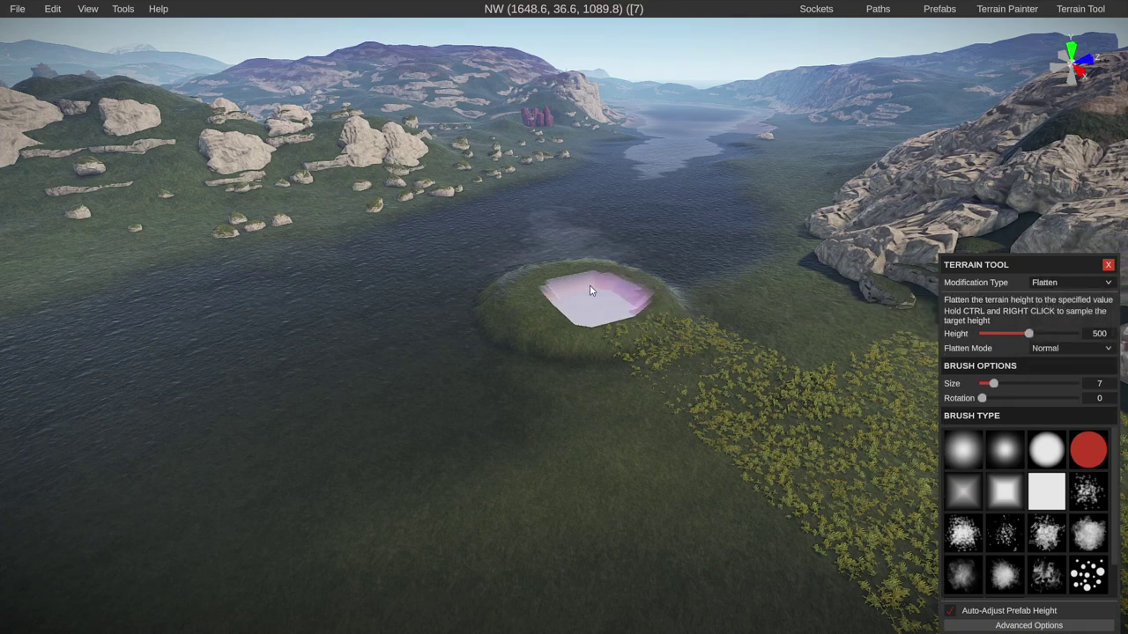
pyautogui.click(590, 289)
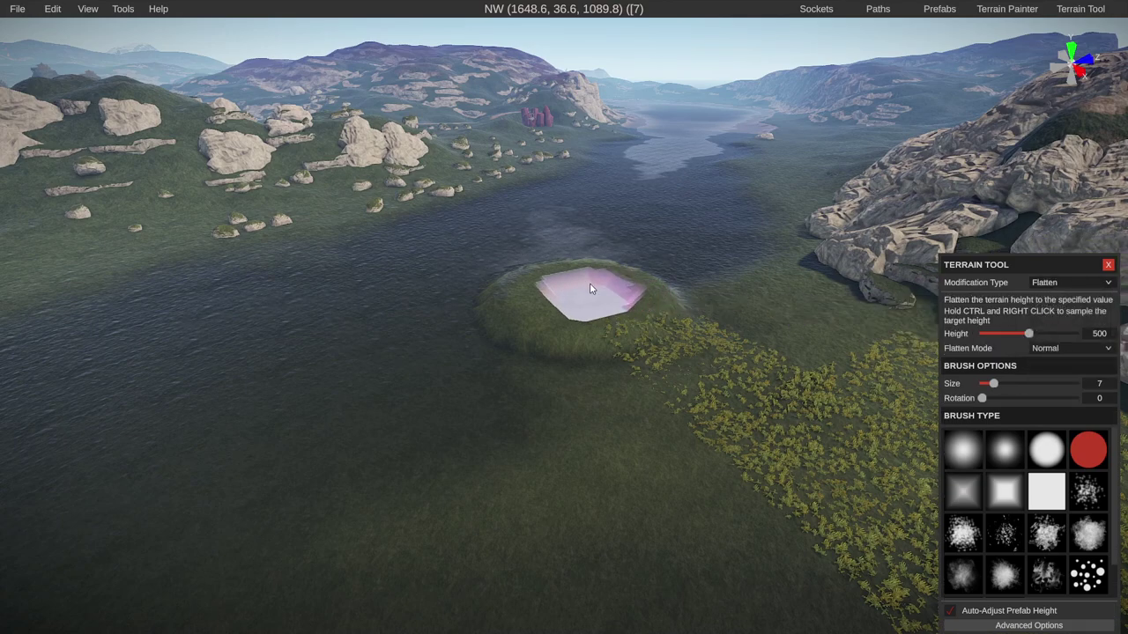
pyautogui.keyDown('ctrl'); pyautogui.rightClick(589, 287); pyautogui.keyUp('ctrl')
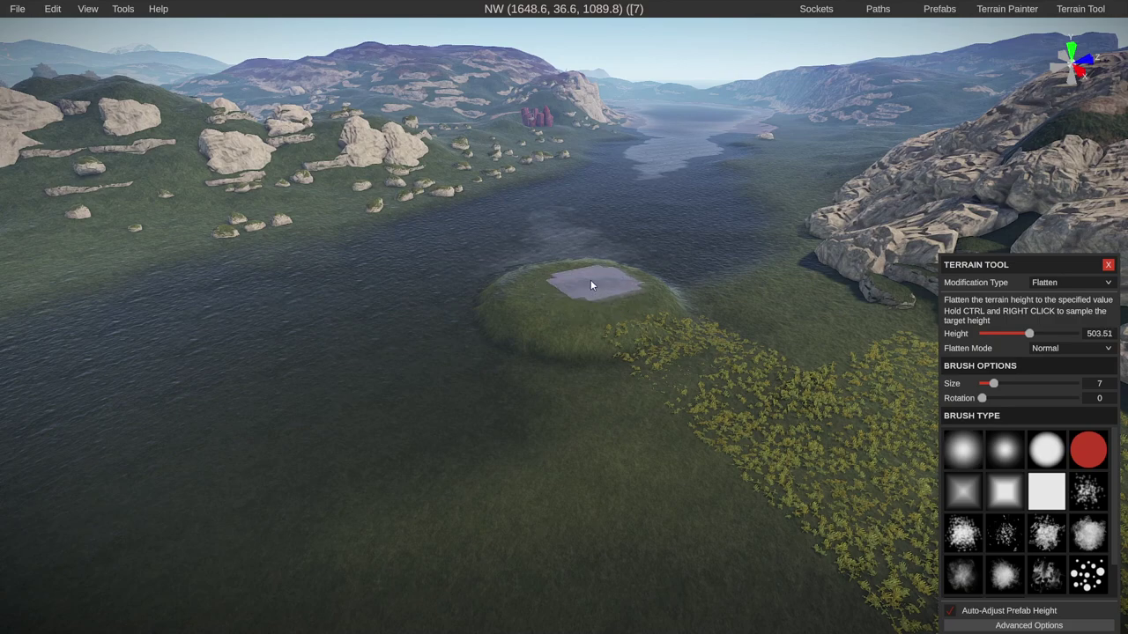
# Flatten the terrain around the mound to the sampled height, building a broad level plateau out into the water
pyautogui.click(351, 301)
pyautogui.moveTo(351, 302)
pyautogui.mouseDown()
pyautogui.moveTo(488, 304)
pyautogui.moveTo(484, 266)
pyautogui.moveTo(549, 261)
pyautogui.moveTo(449, 301)
pyautogui.moveTo(517, 325)
pyautogui.moveTo(564, 298)
pyautogui.moveTo(466, 385)
pyautogui.moveTo(623, 351)
pyautogui.moveTo(653, 261)
pyautogui.mouseUp()
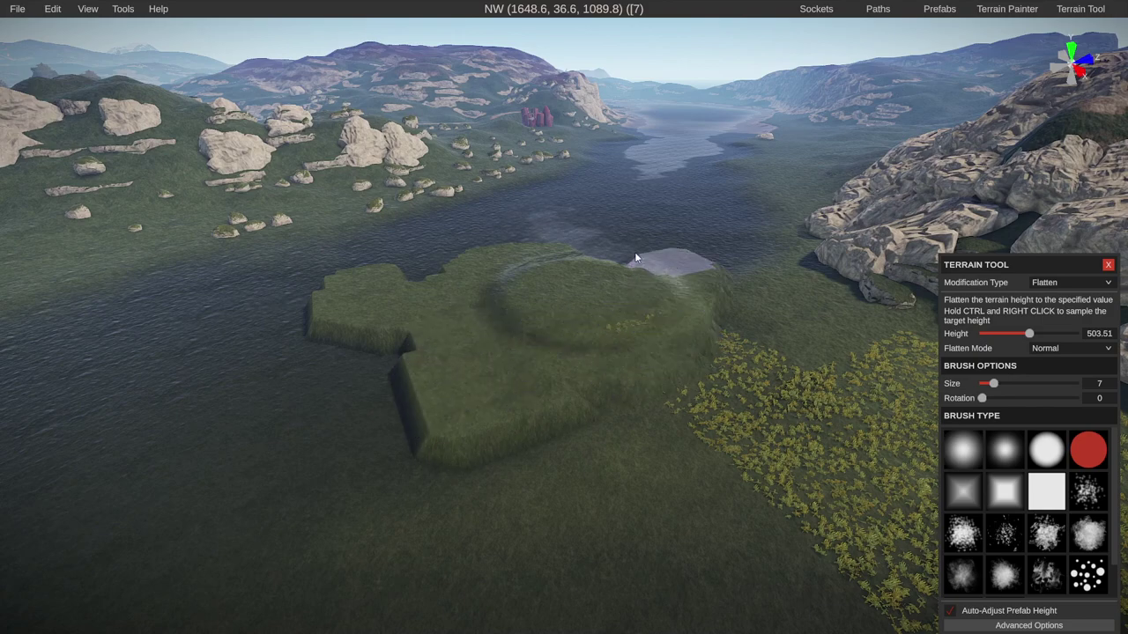
pyautogui.moveTo(508, 234)
pyautogui.mouseDown()
pyautogui.moveTo(284, 292)
pyautogui.moveTo(419, 370)
pyautogui.moveTo(281, 358)
pyautogui.moveTo(458, 477)
pyautogui.moveTo(651, 271)
pyautogui.mouseUp()
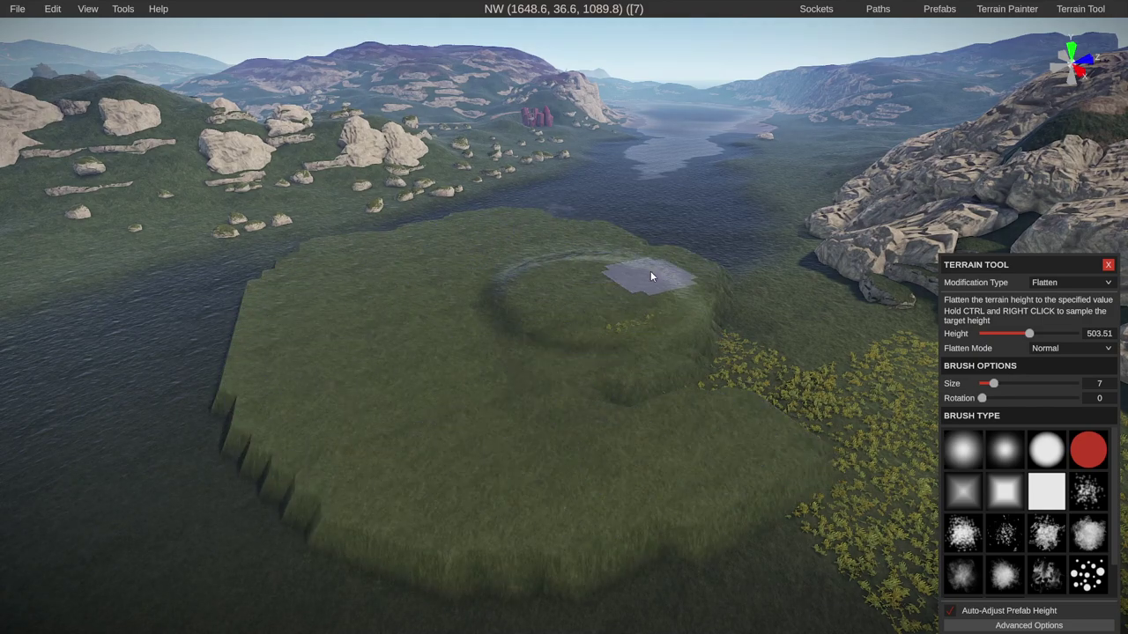
pyautogui.moveTo(513, 212); pyautogui.dragTo(518, 250, button='right')
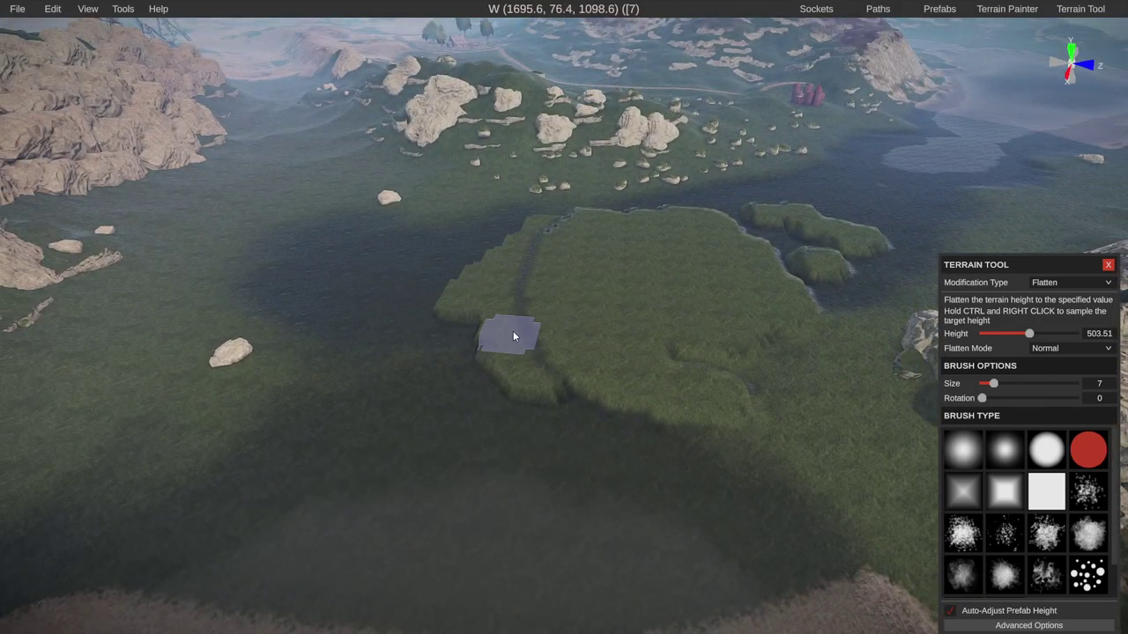
pyautogui.moveTo(675, 300)
pyautogui.mouseDown()
pyautogui.moveTo(607, 399)
pyautogui.moveTo(705, 417)
pyautogui.moveTo(736, 329)
pyautogui.moveTo(774, 353)
pyautogui.moveTo(772, 334)
pyautogui.moveTo(593, 406)
pyautogui.mouseUp()
pyautogui.moveTo(702, 369)
pyautogui.mouseDown()
pyautogui.moveTo(602, 392)
pyautogui.moveTo(463, 333)
pyautogui.mouseUp()
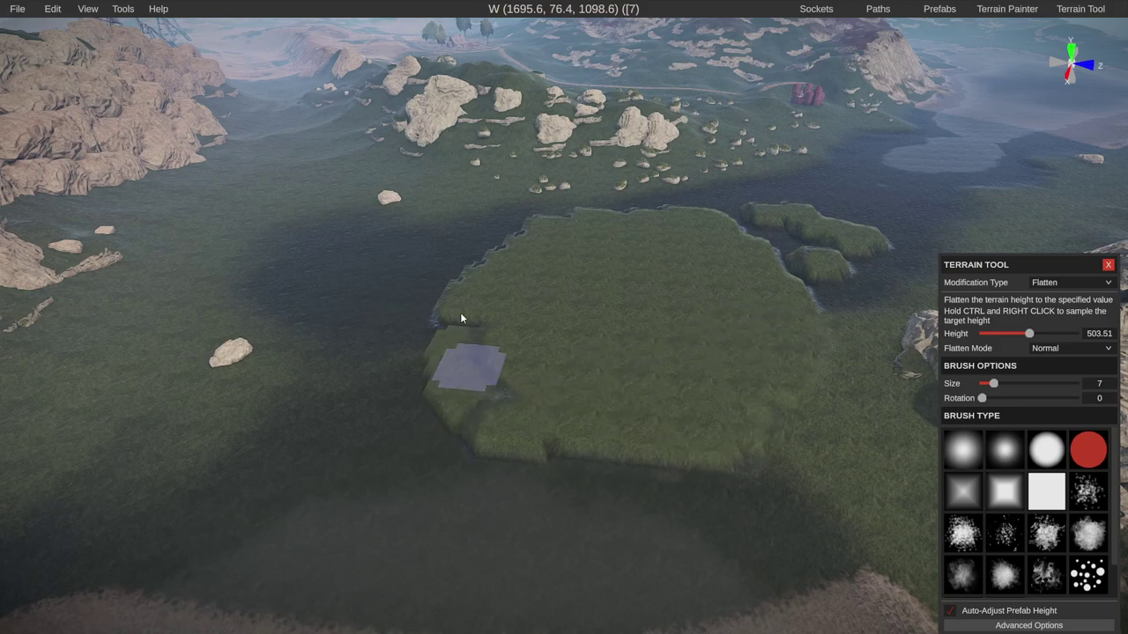
pyautogui.moveTo(541, 430)
pyautogui.mouseDown()
pyautogui.moveTo(393, 362)
pyautogui.moveTo(426, 254)
pyautogui.moveTo(409, 399)
pyautogui.moveTo(461, 429)
pyautogui.moveTo(461, 267)
pyautogui.mouseUp()
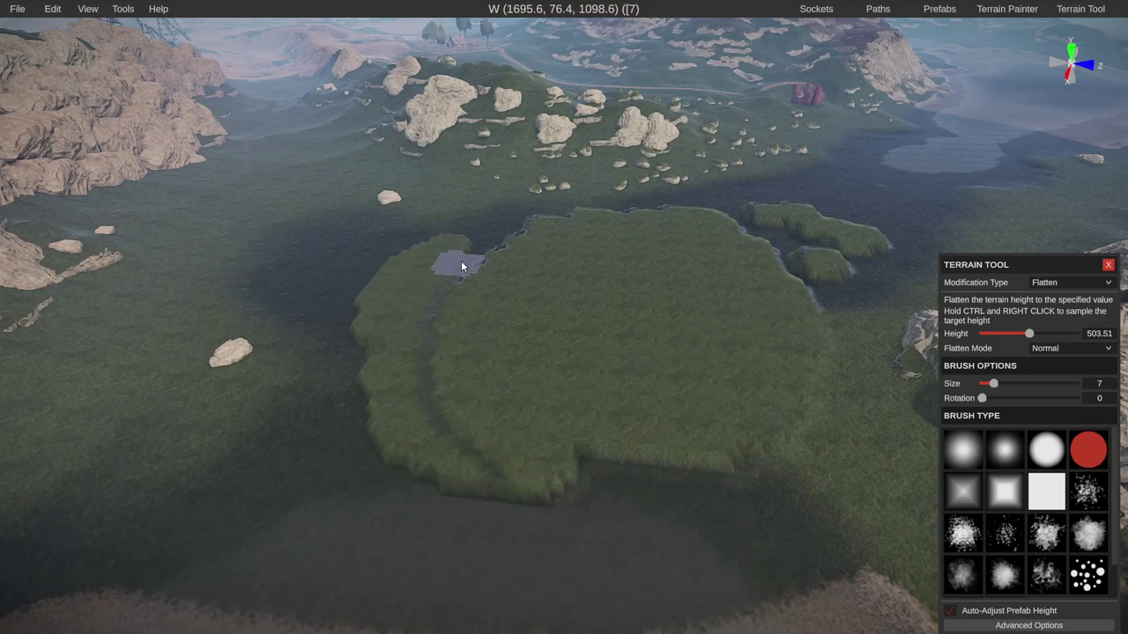
pyautogui.scroll(4, 529, 388)
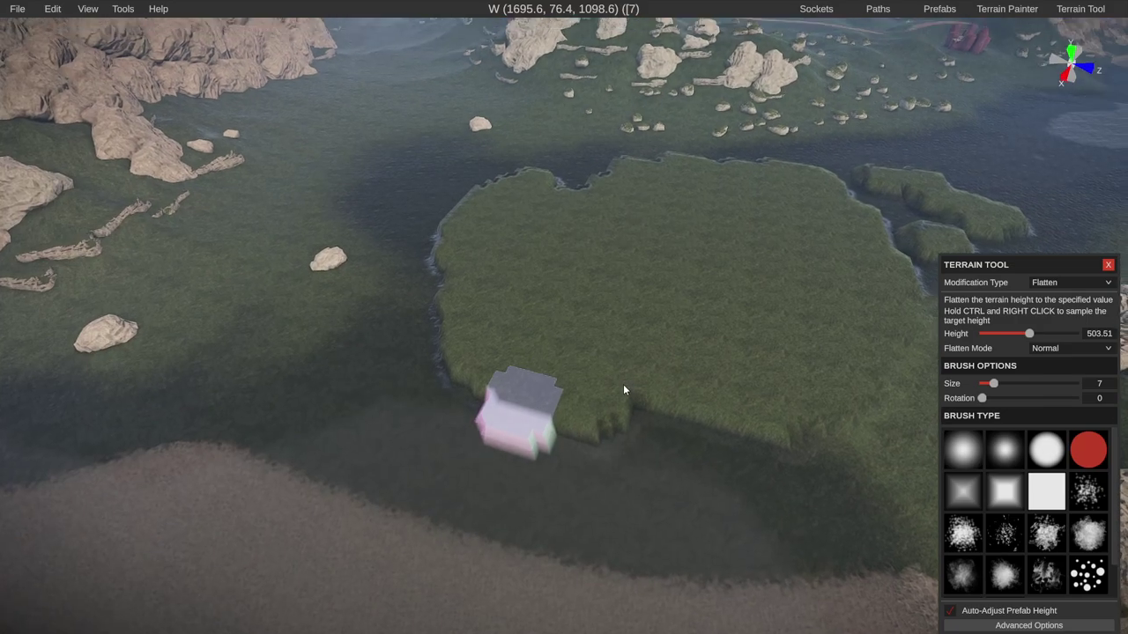
# Smooth the plateau's steep edges and the small raised patches beside it with brush size 21 and opacity 54
pyautogui.click(1057, 318)
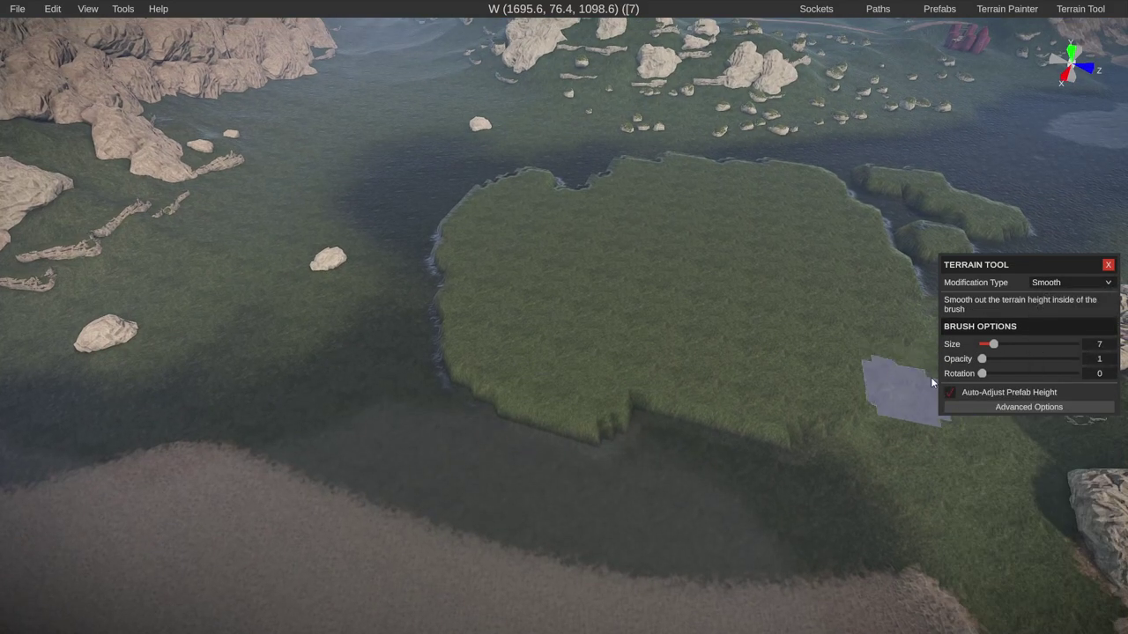
pyautogui.moveTo(999, 342)
pyautogui.mouseDown()
pyautogui.moveTo(1023, 344)
pyautogui.moveTo(1004, 345)
pyautogui.mouseUp()
pyautogui.moveTo(700, 433)
pyautogui.mouseDown()
pyautogui.moveTo(540, 424)
pyautogui.moveTo(442, 346)
pyautogui.moveTo(480, 215)
pyautogui.mouseUp()
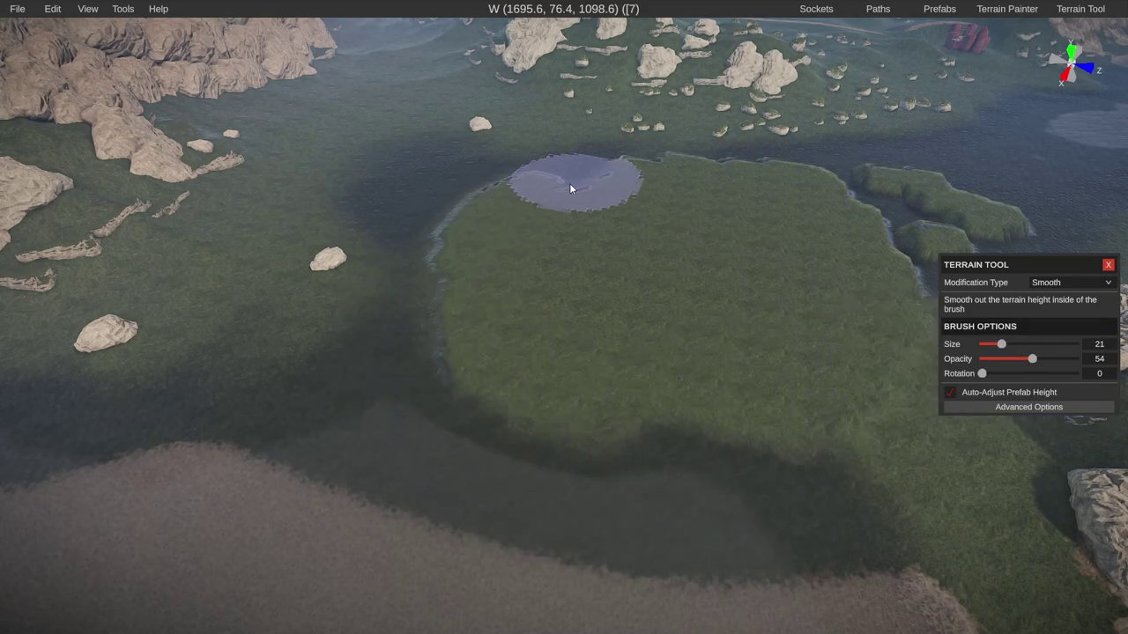
pyautogui.moveTo(854, 202)
pyautogui.mouseDown()
pyautogui.moveTo(901, 235)
pyautogui.moveTo(918, 194)
pyautogui.mouseUp()
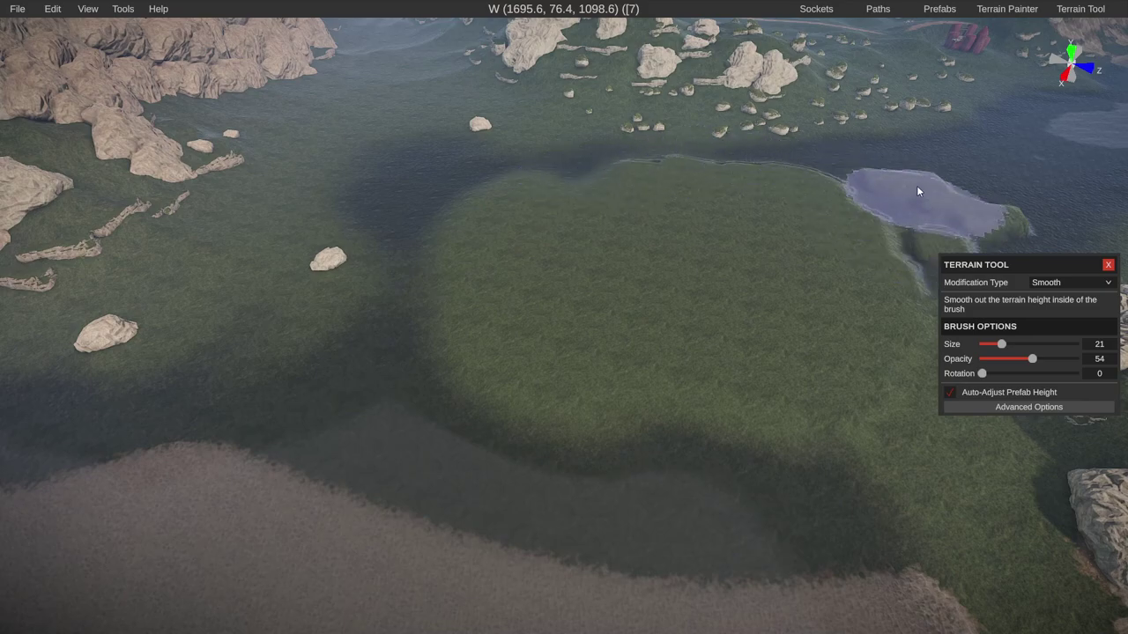
pyautogui.moveTo(981, 212)
pyautogui.mouseDown(button='right')
pyautogui.moveTo(907, 294)
pyautogui.moveTo(831, 238)
pyautogui.mouseUp(button='right')
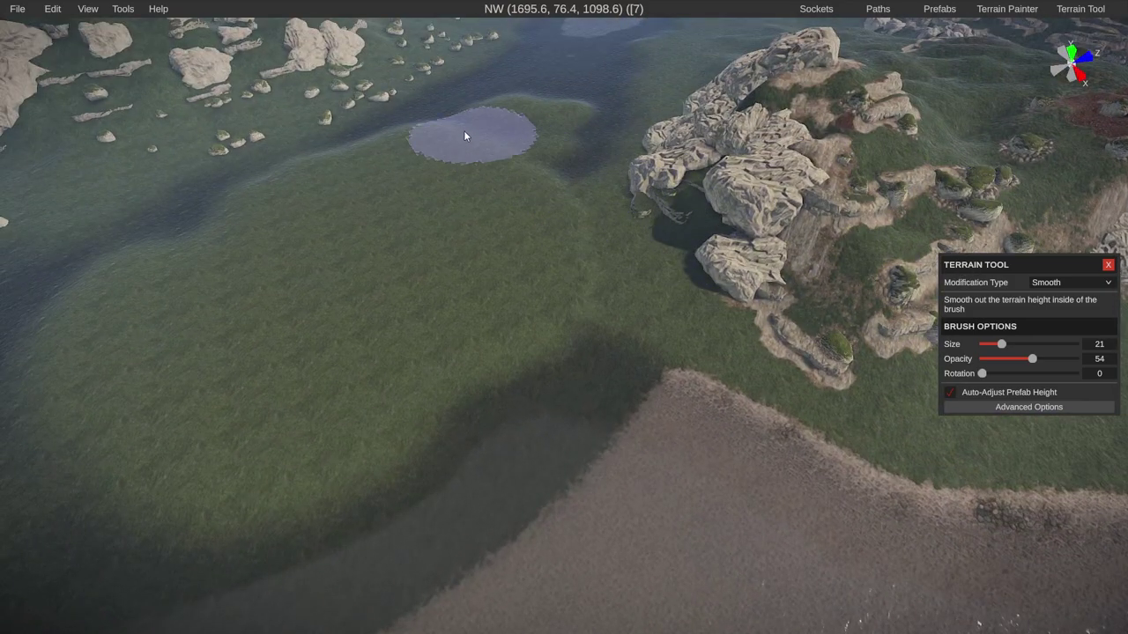
pyautogui.moveTo(551, 295); pyautogui.dragTo(538, 274, button='right')
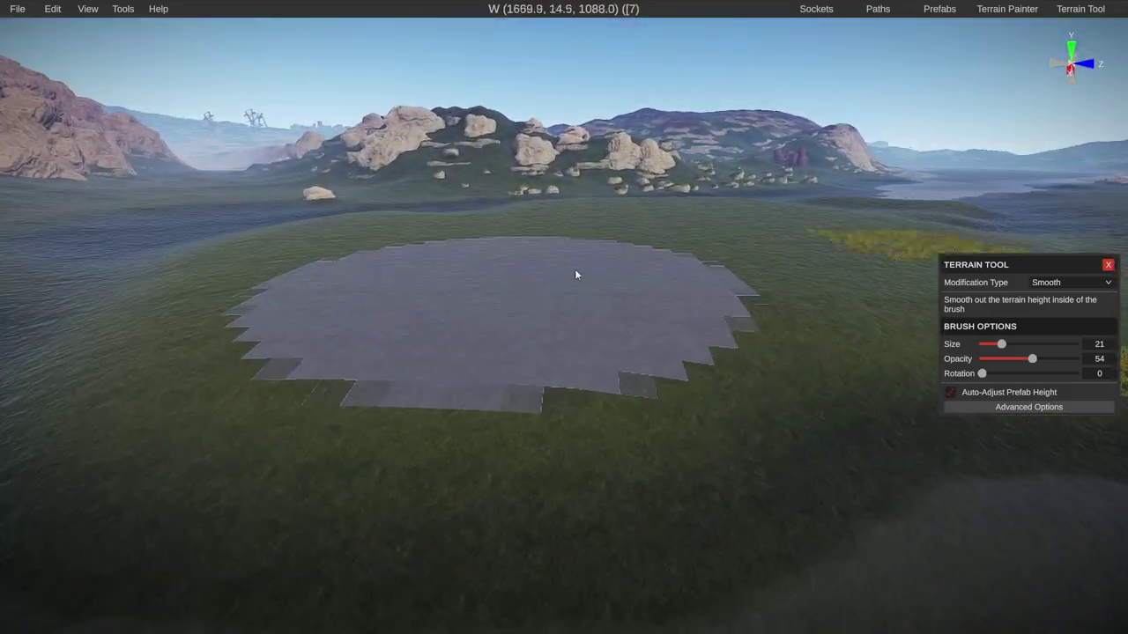
pyautogui.moveTo(730, 308); pyautogui.dragTo(696, 317, button='right')
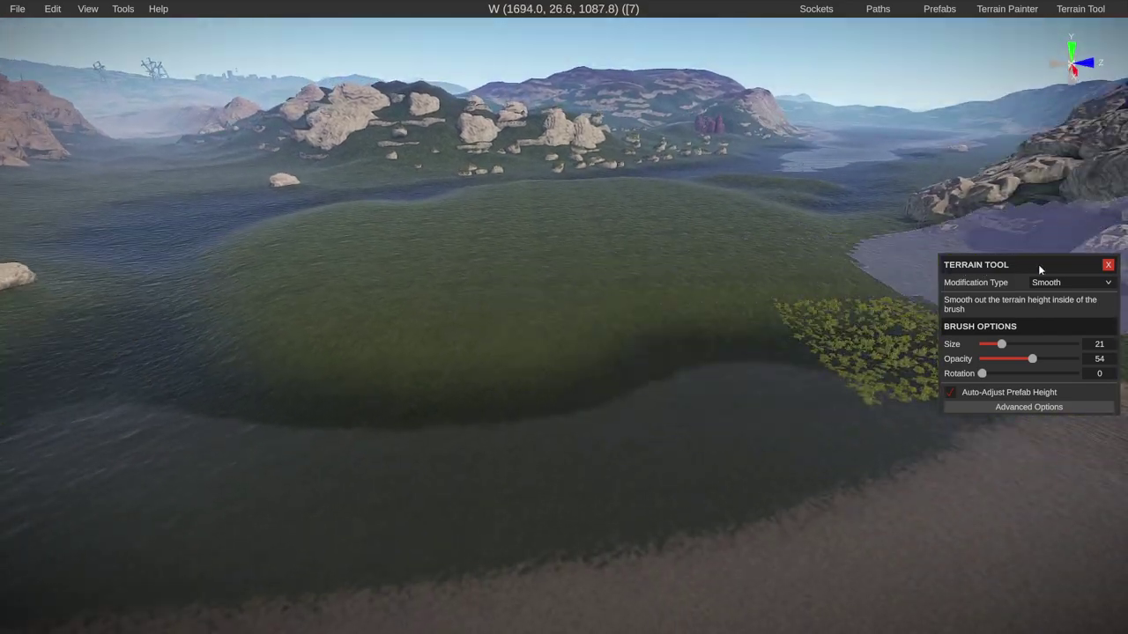
# Dig a deep pit into the middle of the plateau using Raise / Lower with the brush inverted
pyautogui.click(1048, 282)
pyautogui.click(1049, 279)
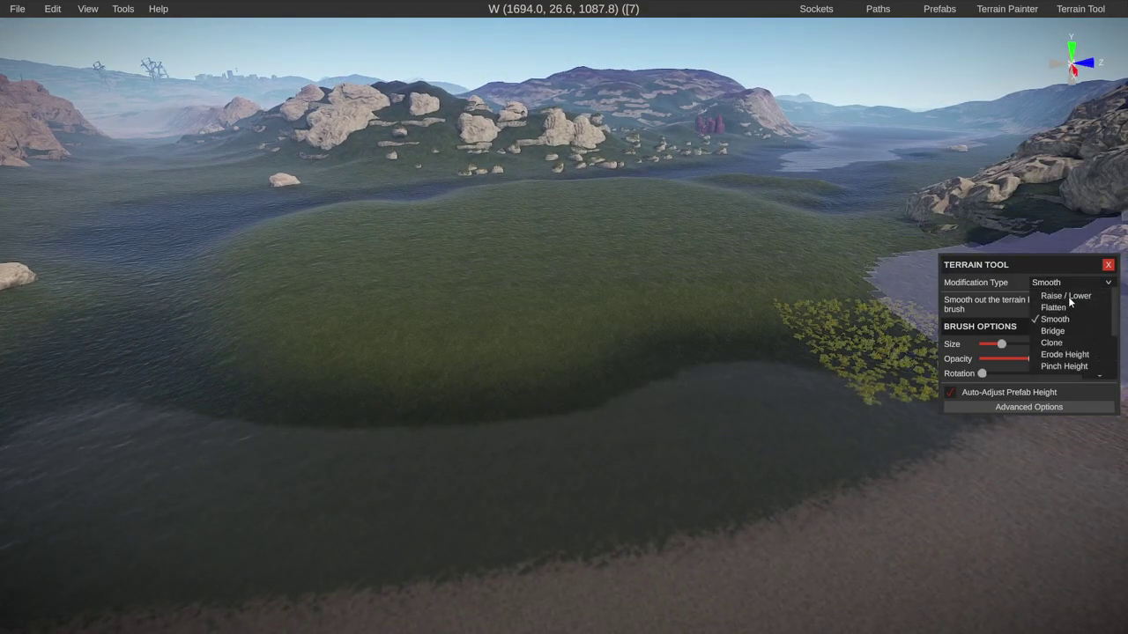
pyautogui.click(1068, 296)
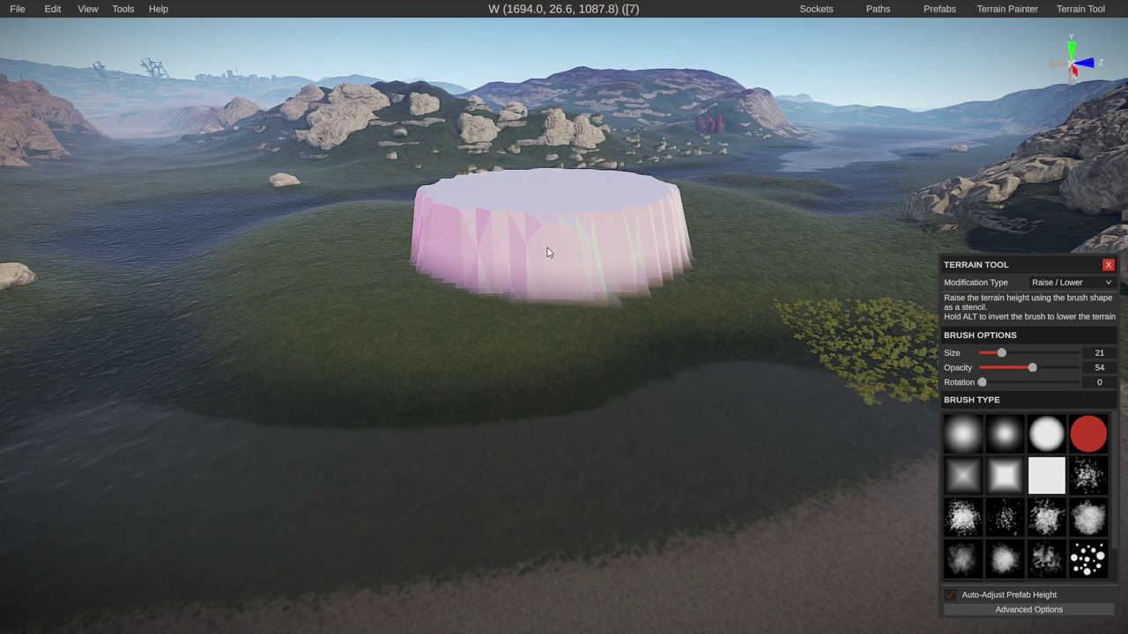
pyautogui.press('alt')
pyautogui.keyDown('alt'); pyautogui.click(548, 247); pyautogui.keyUp('alt')
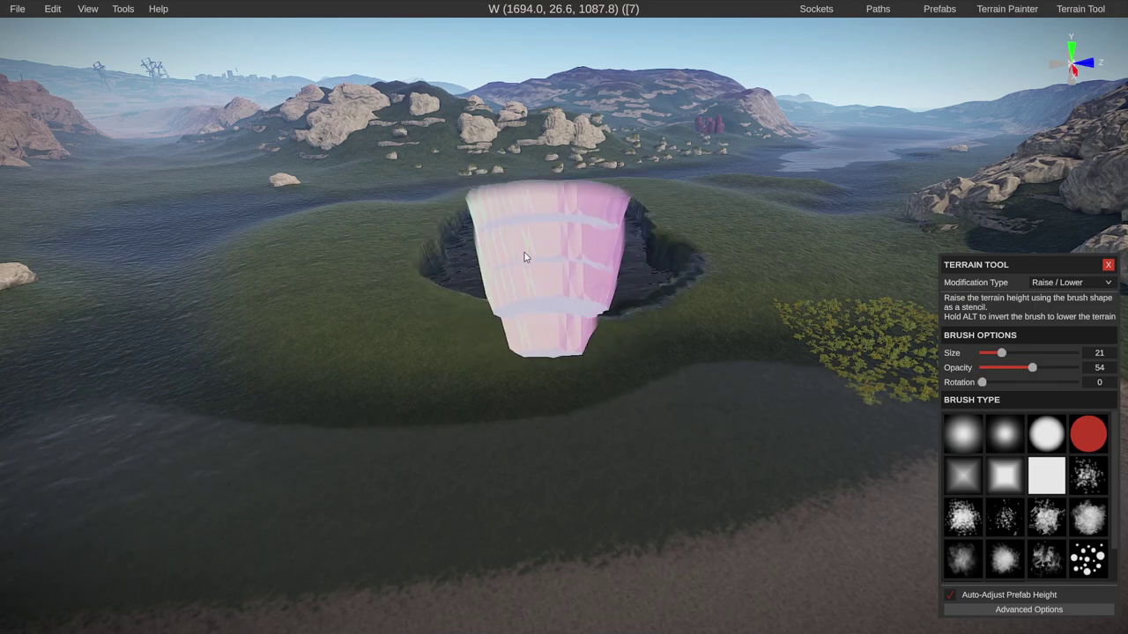
pyautogui.moveTo(549, 372); pyautogui.dragTo(507, 352, button='right')
# Smooth the pit's rim and steep inner walls with the Smooth modification type, and close the Terrain Tool
pyautogui.click(1062, 283)
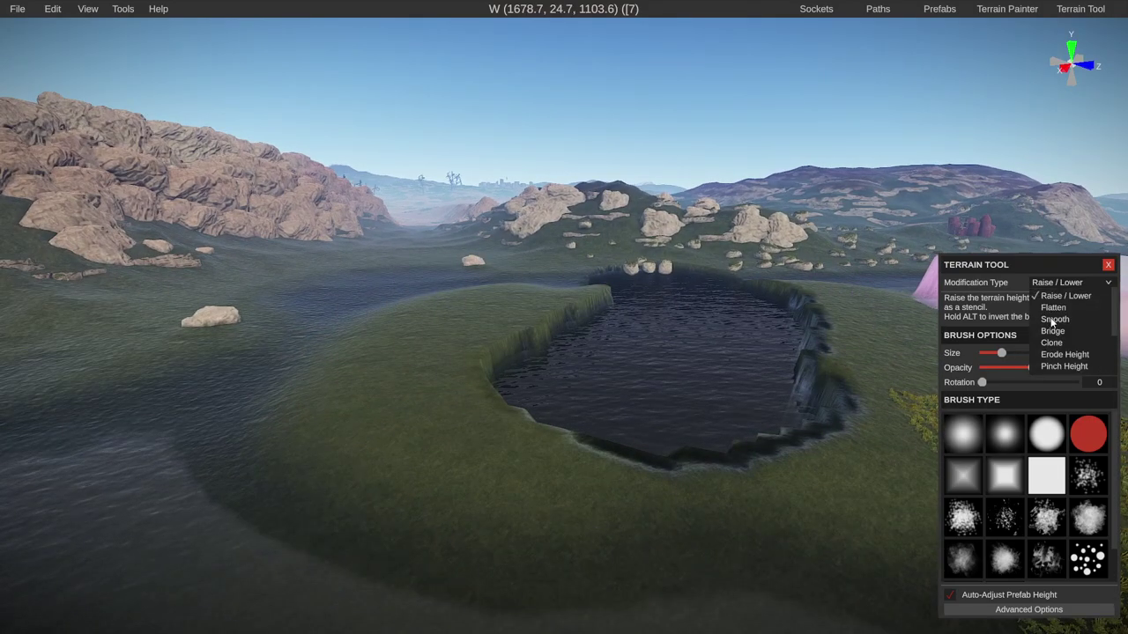
pyautogui.click(1053, 319)
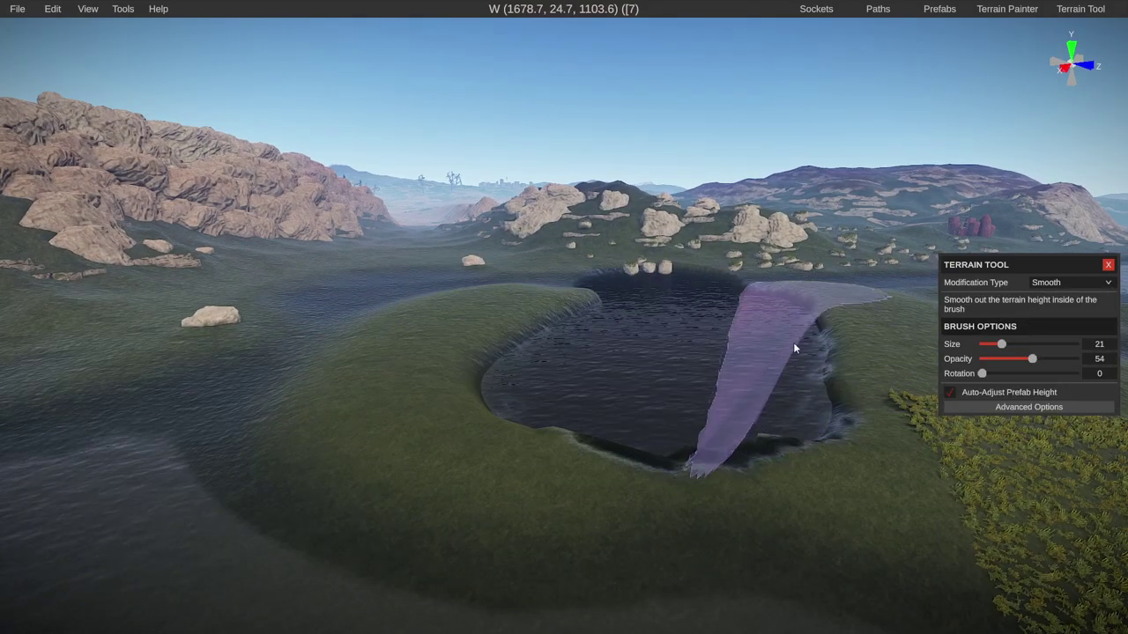
pyautogui.moveTo(858, 448); pyautogui.dragTo(891, 435, button='right')
pyautogui.press('w')
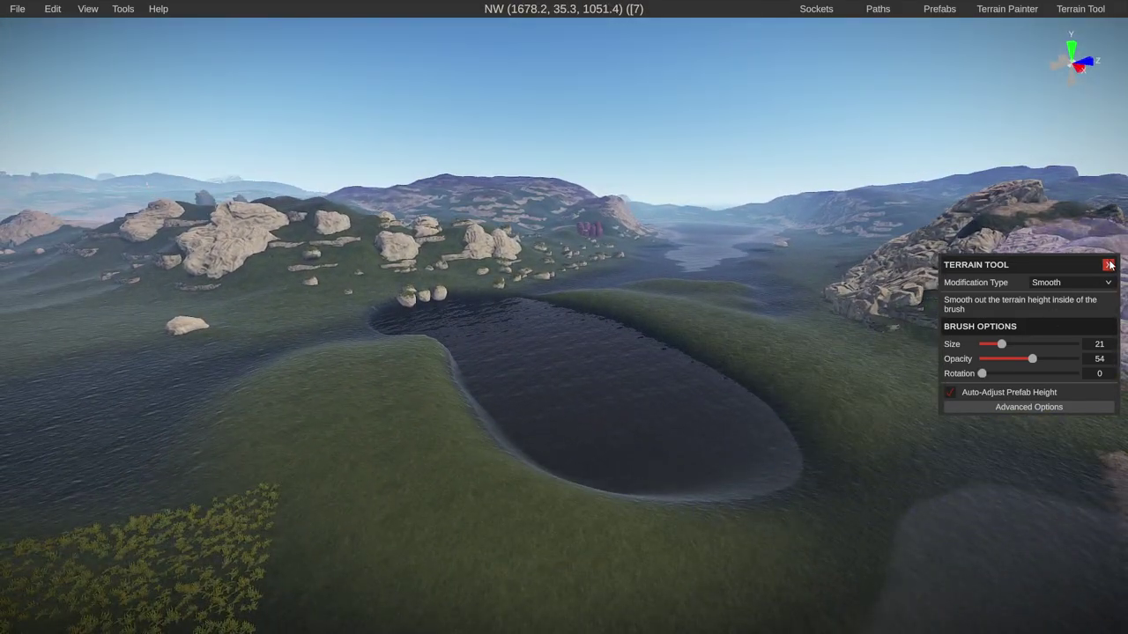
pyautogui.click(1109, 266)
# Open the prefab list and preview the items under Assets > Prefabs, from the Ammo arrows through the Building Core floor frames
pyautogui.click(945, 27)
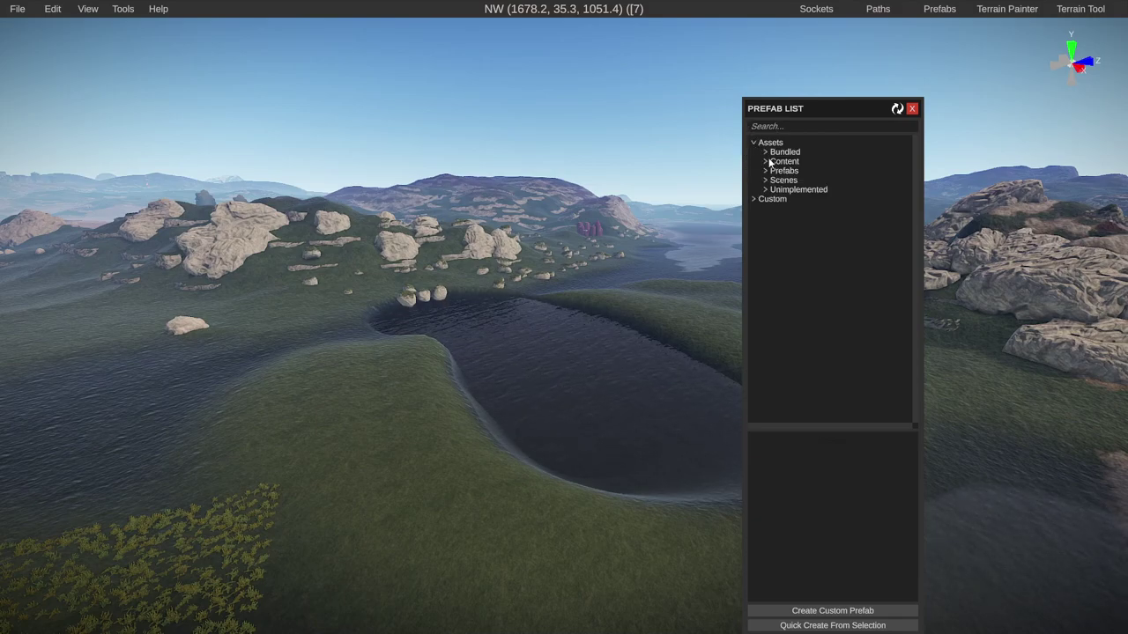
pyautogui.click(766, 161)
pyautogui.click(802, 191)
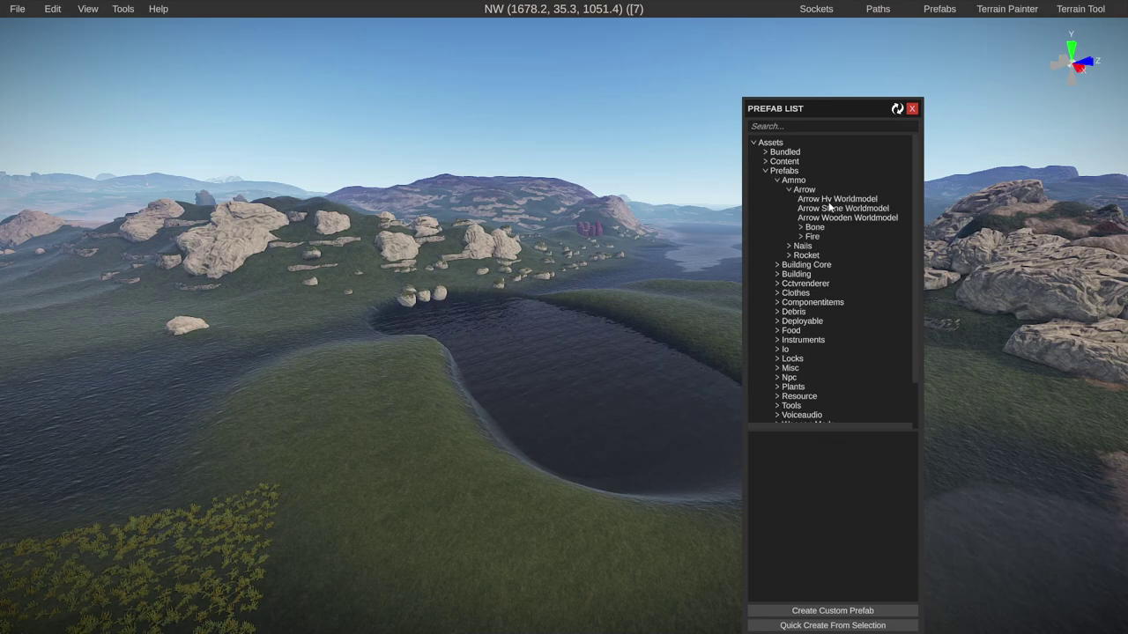
pyautogui.click(829, 202)
pyautogui.press('Down')
pyautogui.press('Down')
pyautogui.press('Down')
pyautogui.press('Down')
pyautogui.press('Down')
pyautogui.press('Down')
pyautogui.press('Down')
pyautogui.press('Down')
pyautogui.press('Down')
pyautogui.press('Down')
pyautogui.press('Down')
pyautogui.press('Down')
pyautogui.press('Down')
pyautogui.press('Down')
pyautogui.press('Down')
pyautogui.press('Down')
pyautogui.press('Down')
pyautogui.press('Down')
pyautogui.press('Down')
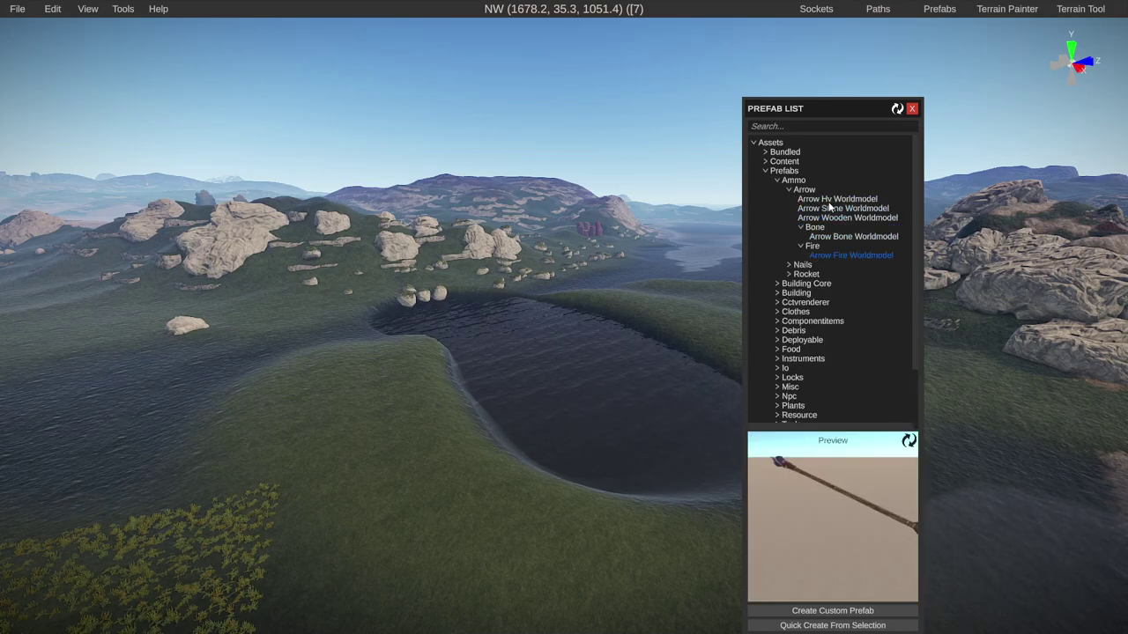
pyautogui.press('Down')
pyautogui.press('Down')
pyautogui.press('Down')
pyautogui.press('Down')
pyautogui.press('Down')
pyautogui.press('Down')
pyautogui.press('Down')
pyautogui.press('Down')
pyautogui.press('Down')
pyautogui.press('Down')
pyautogui.press('Down')
pyautogui.press('Down')
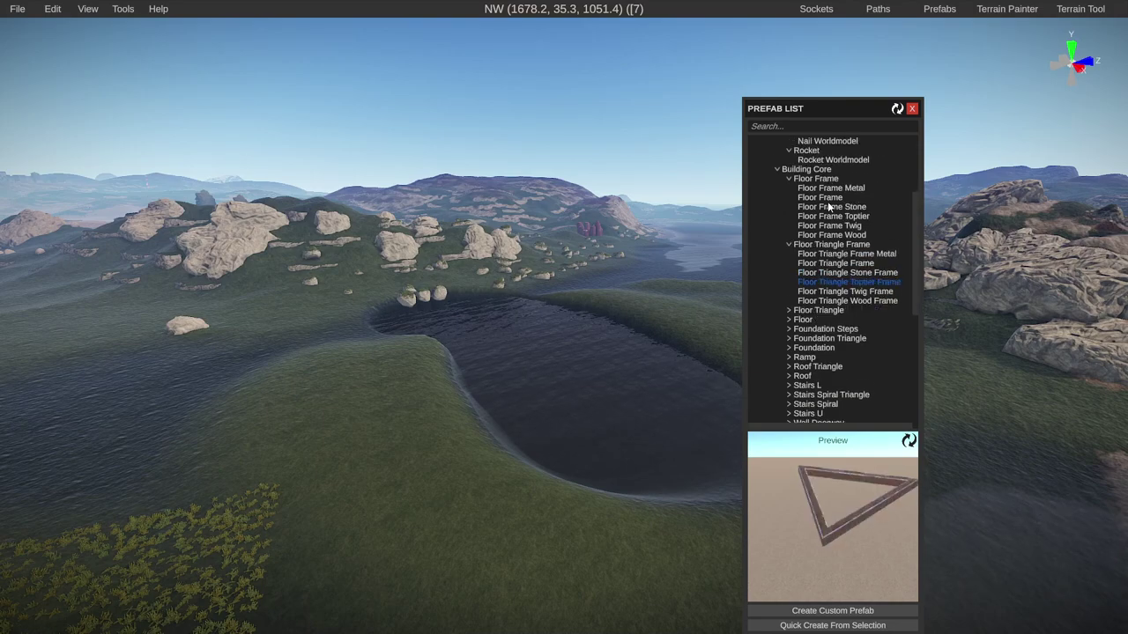
# Search the prefab list for "building" and return to the start of the matches
pyautogui.click(789, 128)
pyautogui.write('building')
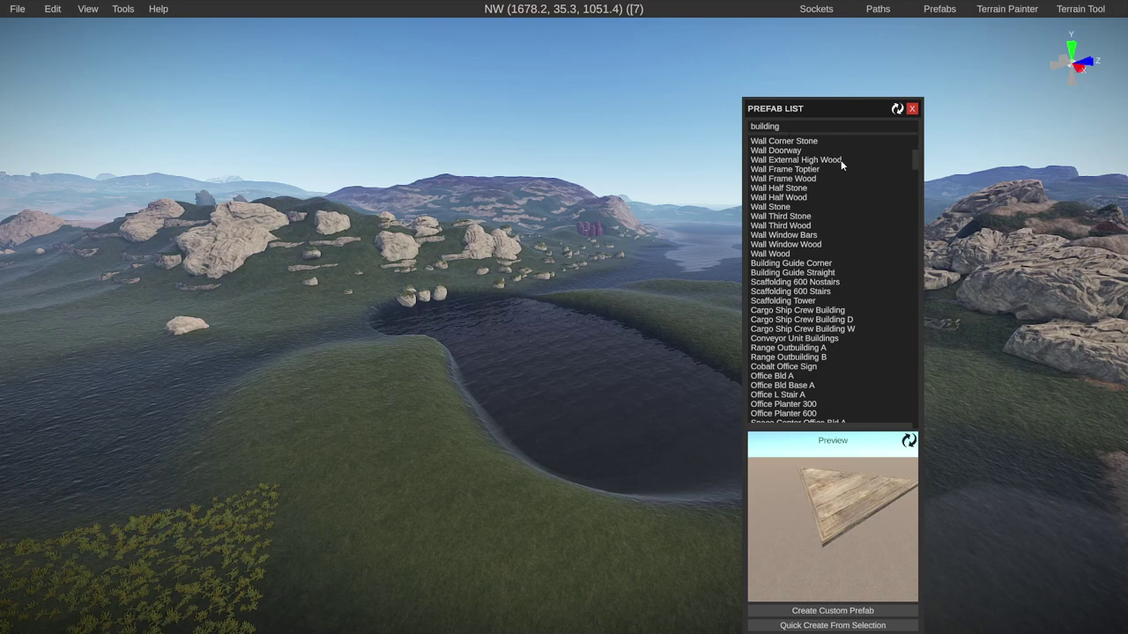
pyautogui.scroll(-2, 841, 165)
pyautogui.scroll(10, 814, 252)
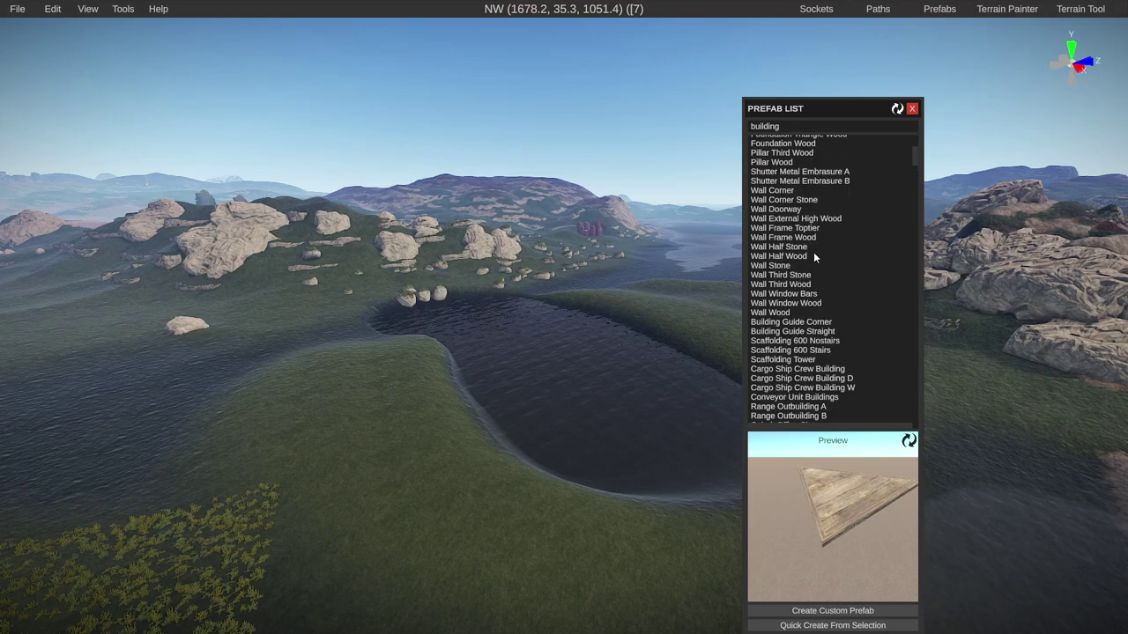
# Preview the matching building prefabs one after another, from the L-shaped block stairs down to Space Center Office Bld B
pyautogui.click(784, 245)
pyautogui.press('Down')
pyautogui.press('Down')
pyautogui.press('Down')
pyautogui.press('Down')
pyautogui.press('Down')
pyautogui.press('Down')
pyautogui.press('Down')
pyautogui.press('Down')
pyautogui.press('Down')
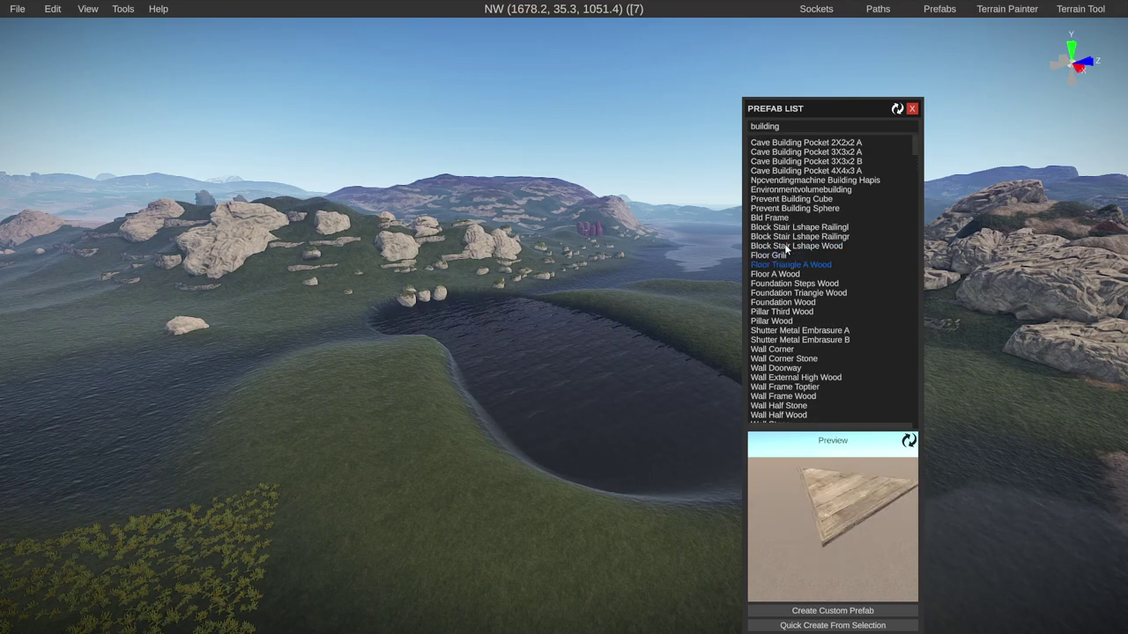
pyautogui.press('Down')
pyautogui.press('Down')
pyautogui.press('Down')
pyautogui.press('Down')
pyautogui.press('Down')
pyautogui.press('Down')
pyautogui.press('Down')
pyautogui.press('Down')
pyautogui.press('Down')
pyautogui.press('Down')
pyautogui.press('Down')
pyautogui.press('Down')
pyautogui.press('Down')
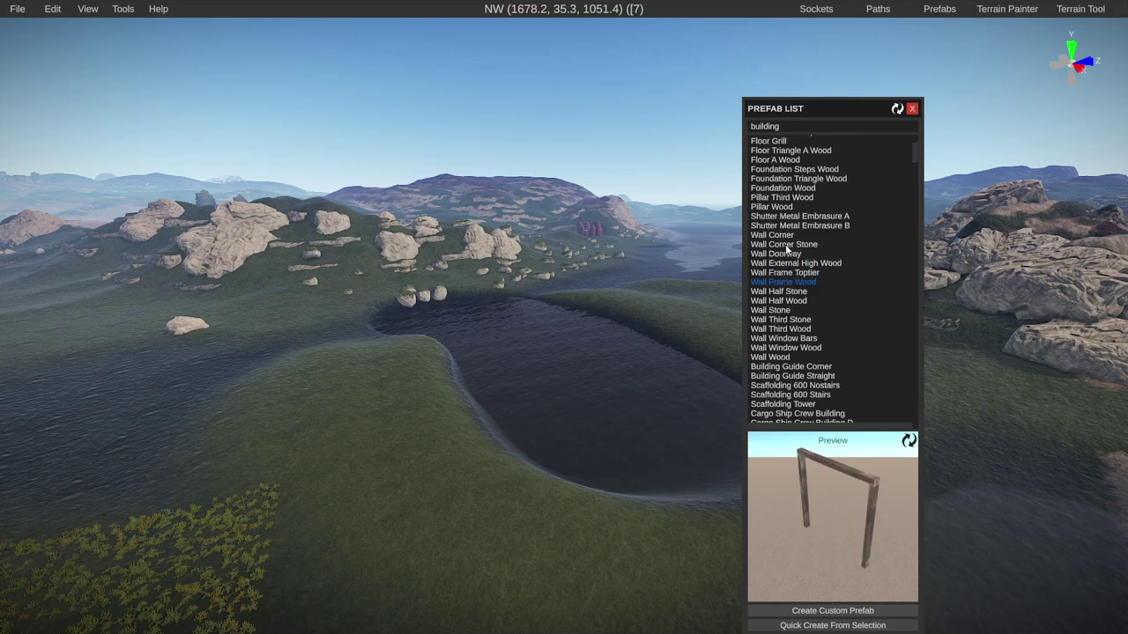
pyautogui.press('Down')
pyautogui.press('Down')
pyautogui.press('Down')
pyautogui.press('Down')
pyautogui.press('Down')
pyautogui.press('Down')
pyautogui.press('Down')
pyautogui.press('Down')
pyautogui.press('Down')
pyautogui.press('Down')
pyautogui.press('Down')
pyautogui.press('Down')
pyautogui.press('Down')
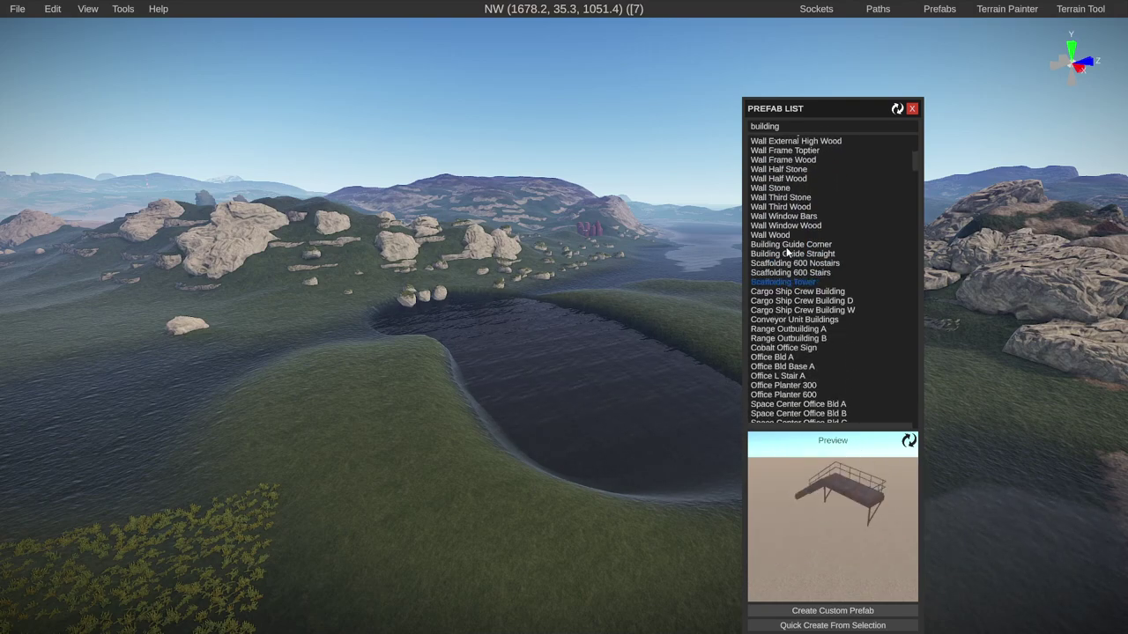
pyautogui.press('Down')
pyautogui.press('Down')
pyautogui.press('Down')
pyautogui.press('Down')
pyautogui.press('Down')
pyautogui.press('Down')
pyautogui.press('Down')
pyautogui.press('Down')
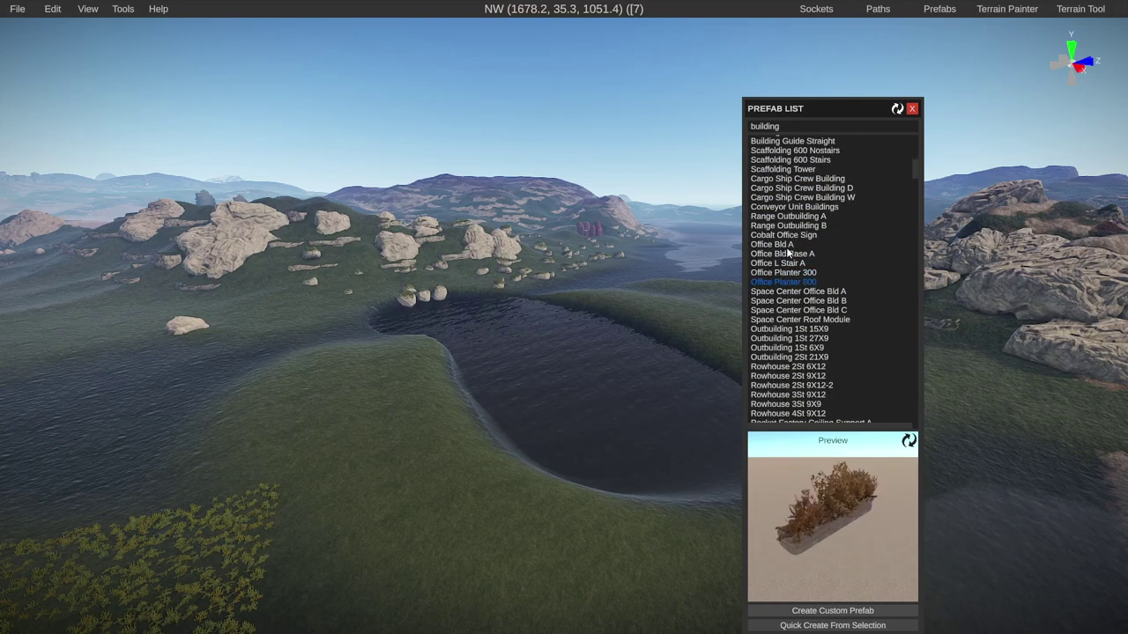
# Look over the pond, its grassy banks and the surrounding terrain from several positions
pyautogui.moveTo(441, 419); pyautogui.dragTo(522, 408, button='right')
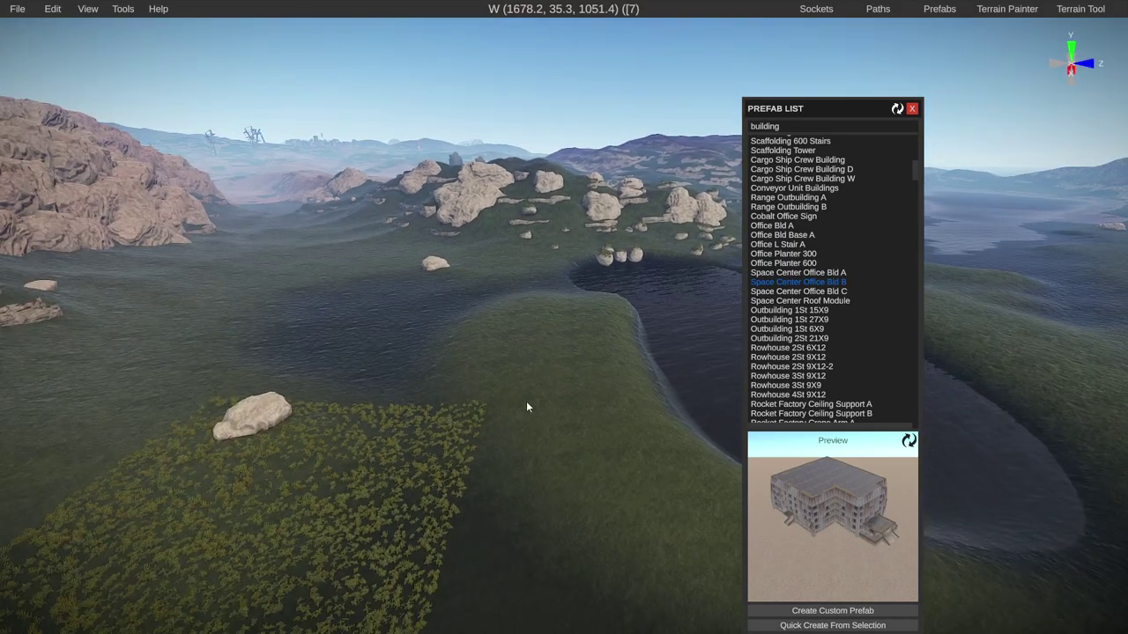
pyautogui.moveTo(480, 341); pyautogui.dragTo(619, 356, button='right')
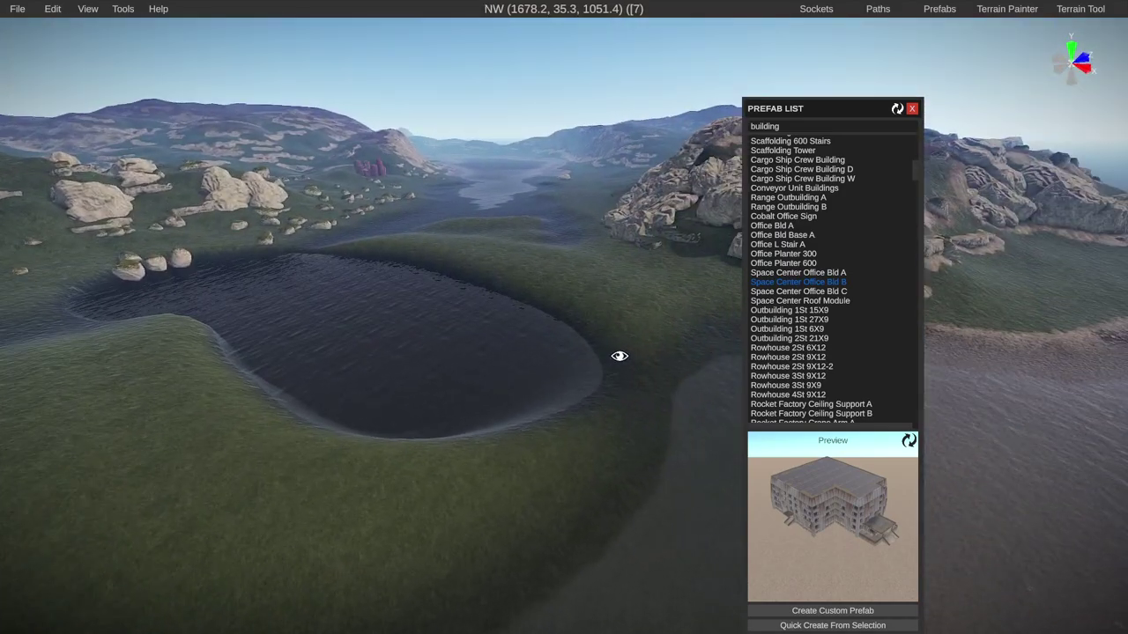
pyautogui.moveTo(531, 342); pyautogui.dragTo(698, 398, button='right')
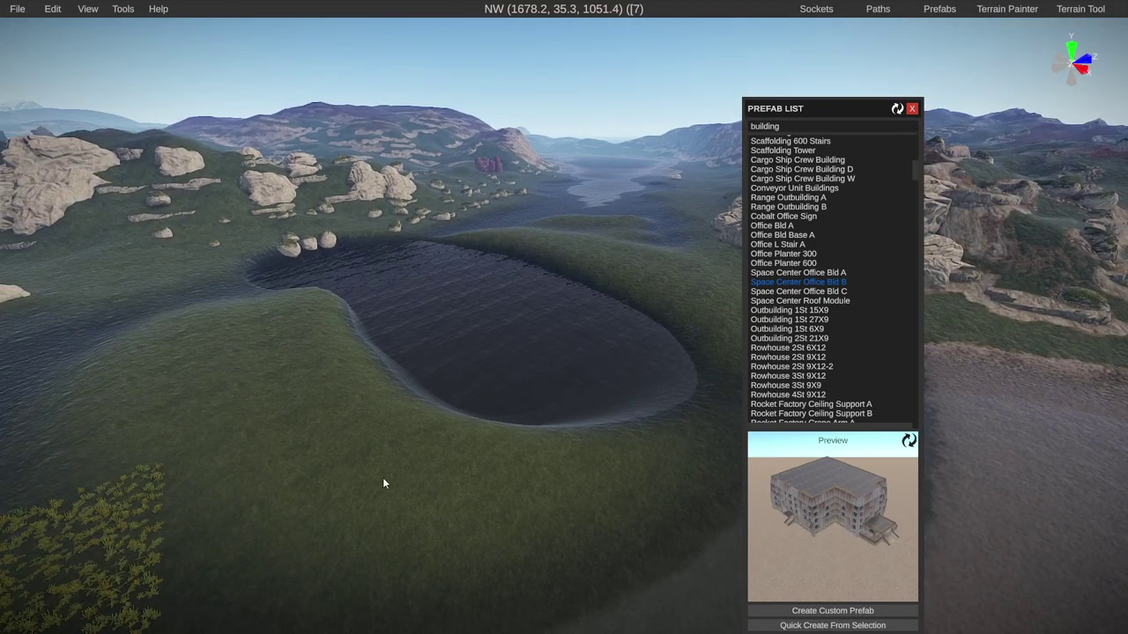
pyautogui.moveTo(551, 484); pyautogui.dragTo(631, 482, button='right')
pyautogui.press('s')
pyautogui.press('w')
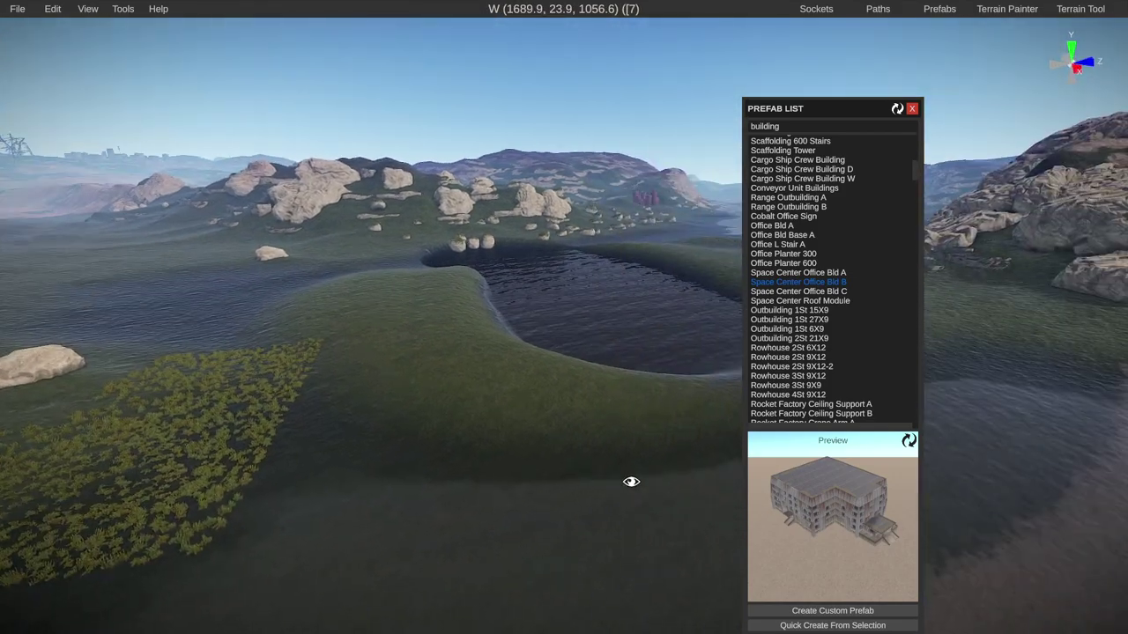
pyautogui.moveTo(599, 425); pyautogui.dragTo(635, 422, button='right')
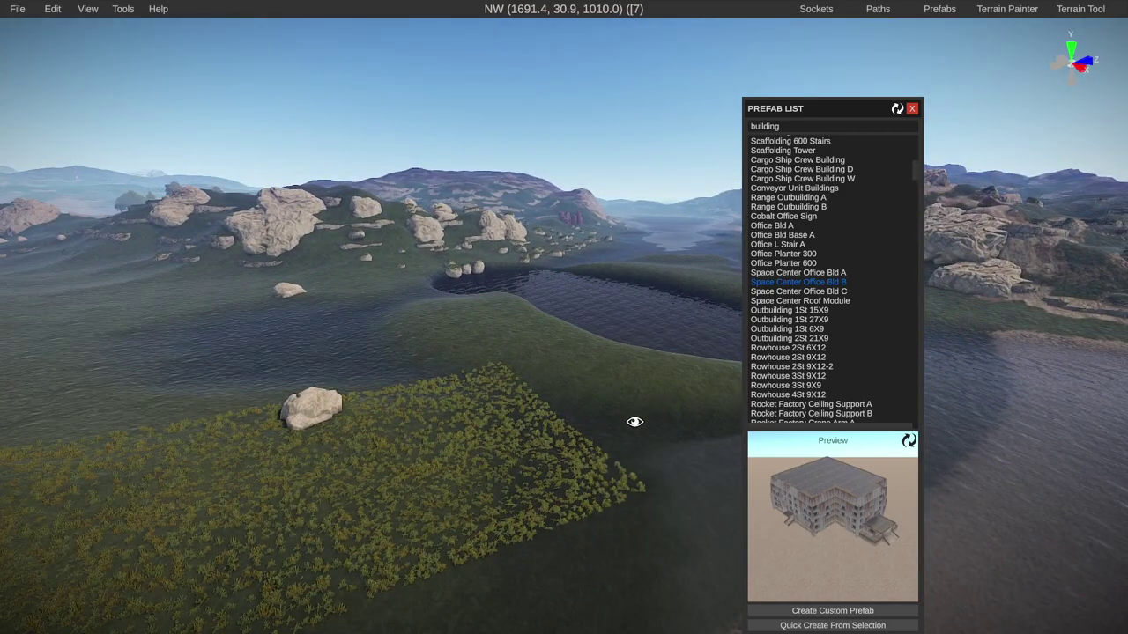
pyautogui.moveTo(547, 373)
pyautogui.mouseDown(button='right')
pyautogui.moveTo(425, 392)
pyautogui.moveTo(543, 379)
pyautogui.moveTo(428, 348)
pyautogui.moveTo(722, 350)
pyautogui.moveTo(740, 340)
pyautogui.moveTo(521, 391)
pyautogui.moveTo(533, 379)
pyautogui.mouseUp(button='right')
pyautogui.press('w')
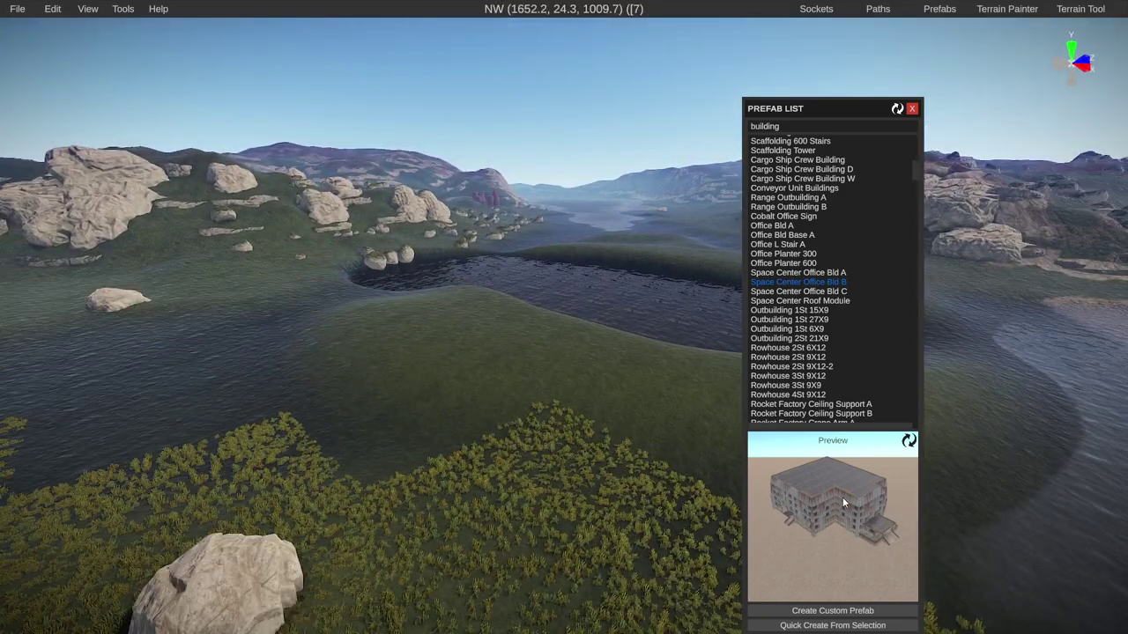
pyautogui.press('w')
pyautogui.moveTo(559, 428); pyautogui.dragTo(355, 398, button='right')
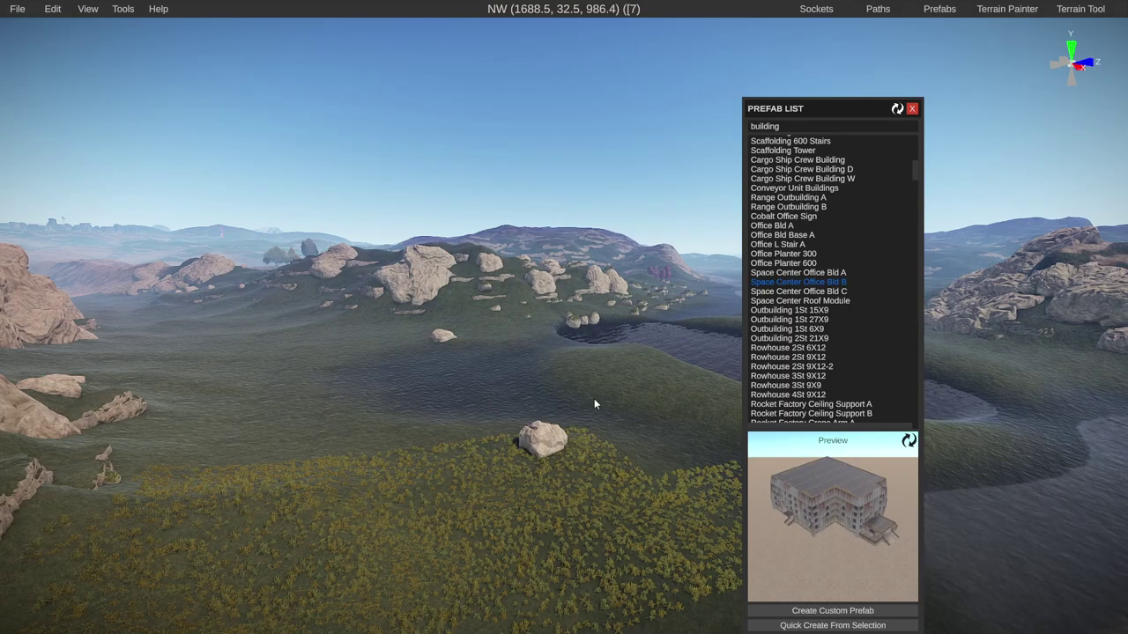
pyautogui.press('w')
pyautogui.moveTo(594, 399); pyautogui.dragTo(655, 404, button='right')
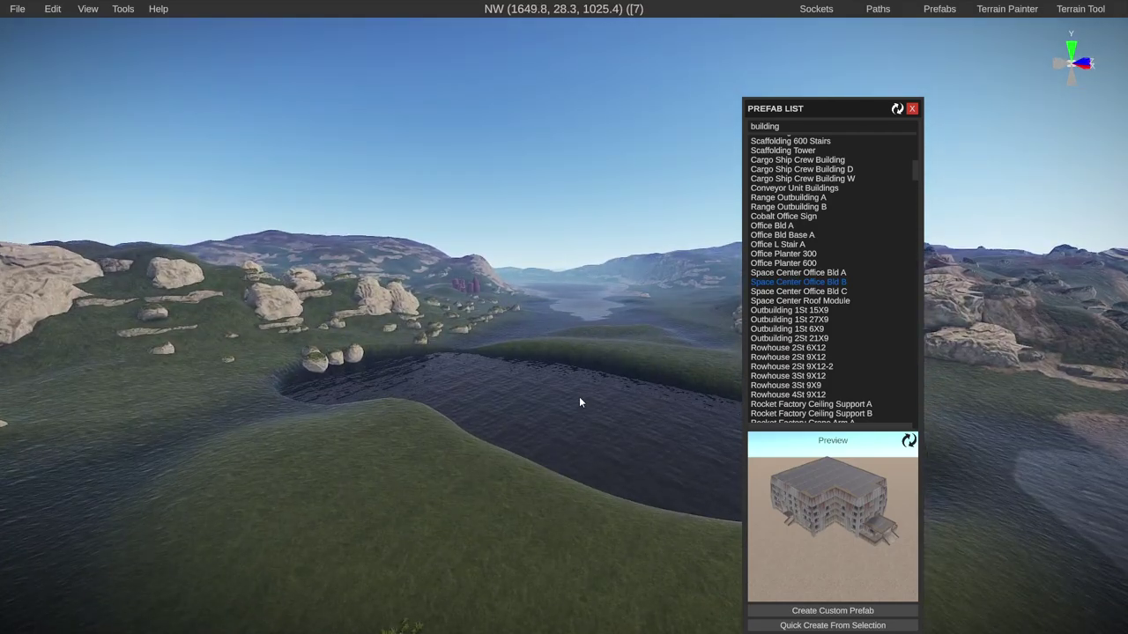
pyautogui.press('s')
pyautogui.moveTo(537, 408); pyautogui.dragTo(602, 283, button='right')
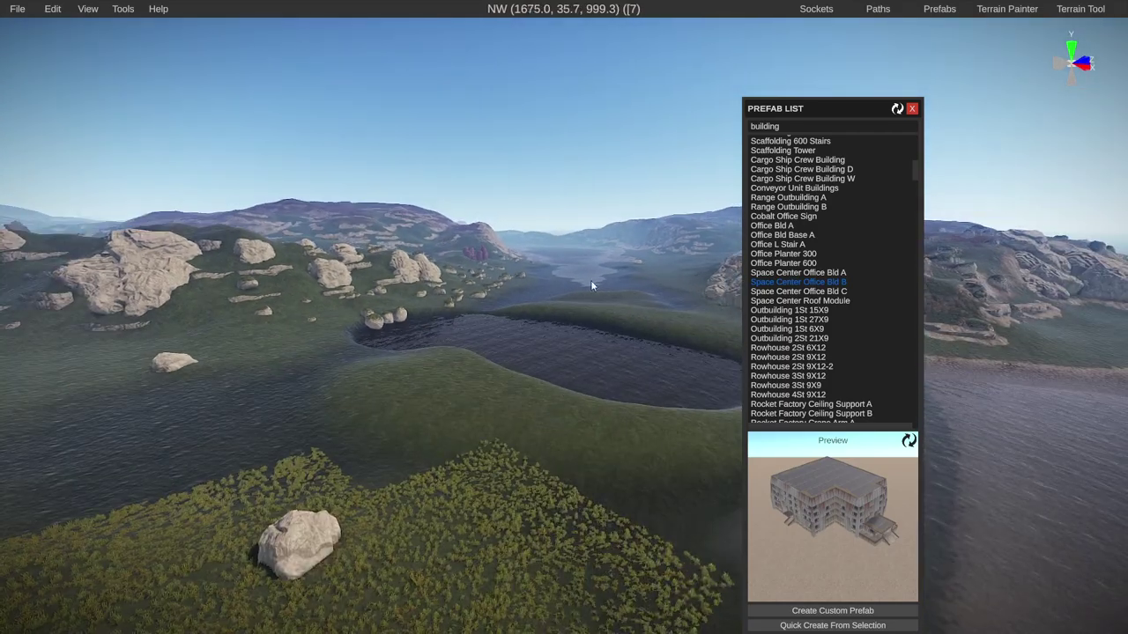
# Find Wooden Building C among the matches and place it on the grassy bank beside the pond
pyautogui.click(795, 312)
pyautogui.scroll(-5, 799, 346)
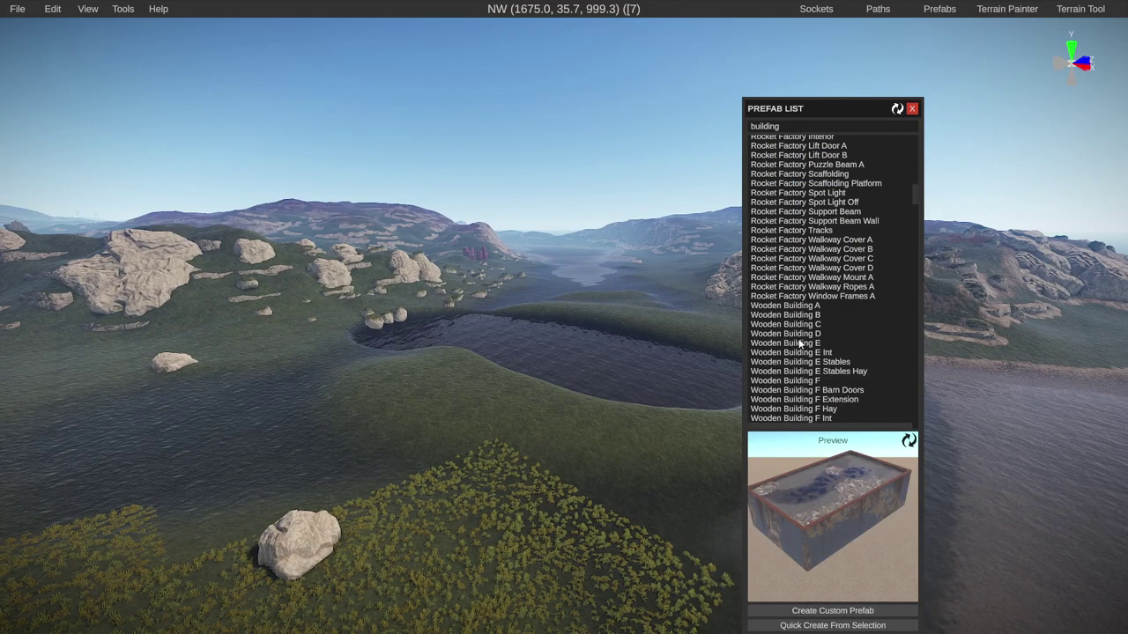
pyautogui.click(793, 324)
pyautogui.press('w')
pyautogui.moveTo(566, 381); pyautogui.dragTo(460, 398, button='right')
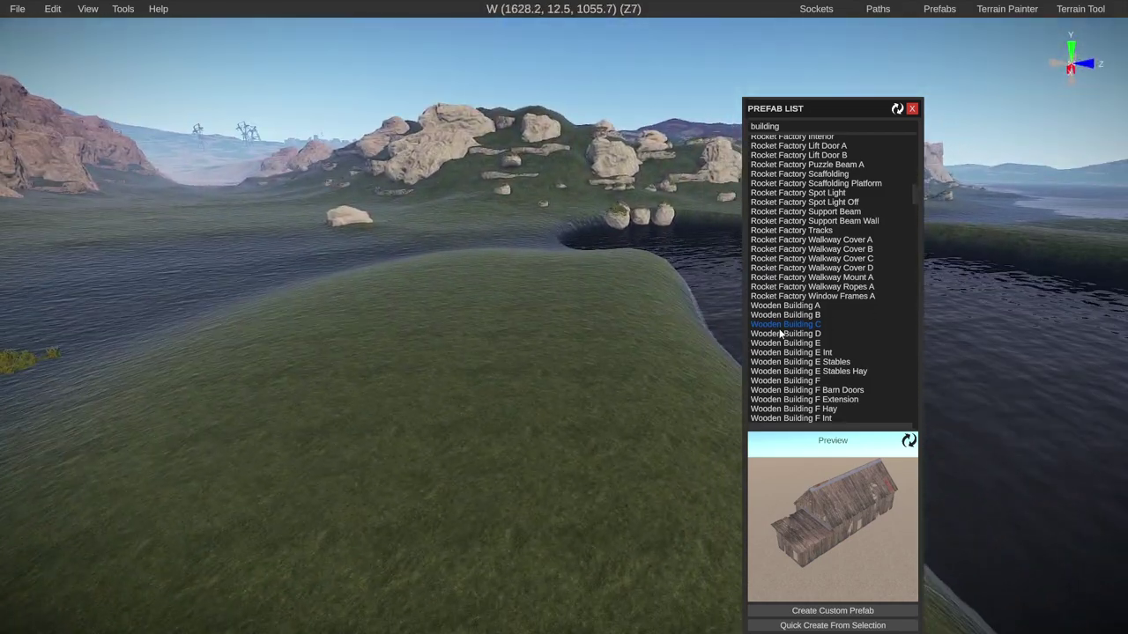
pyautogui.moveTo(780, 321); pyautogui.dragTo(504, 333)
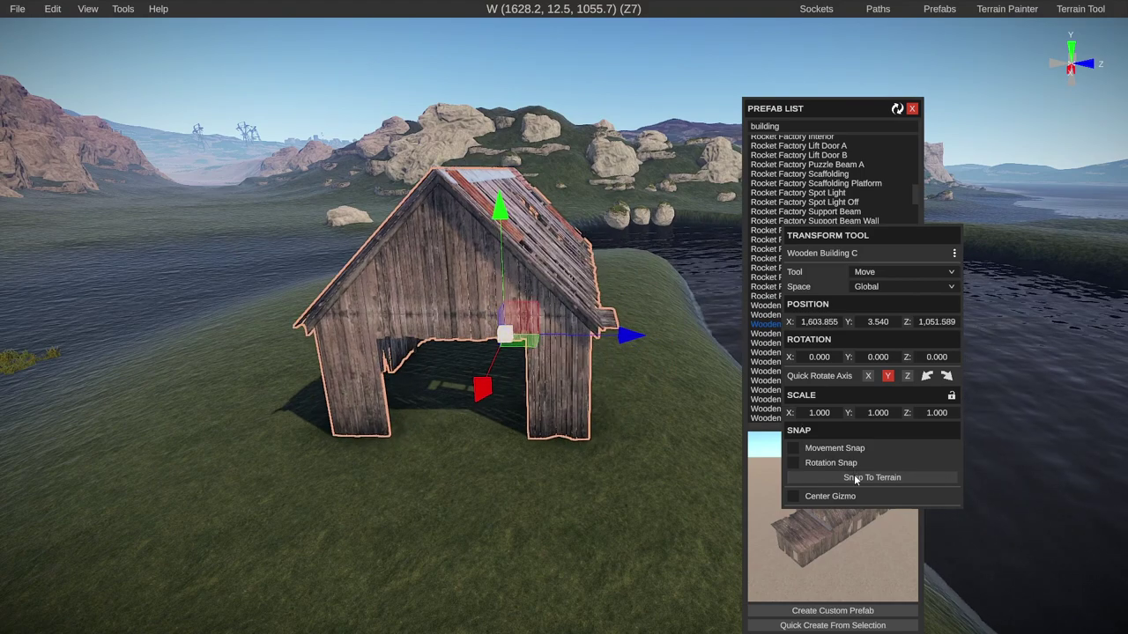
# Reposition the wooden building on the bank along its axes with the Move tool, lowering it onto the grass
pyautogui.click(902, 273)
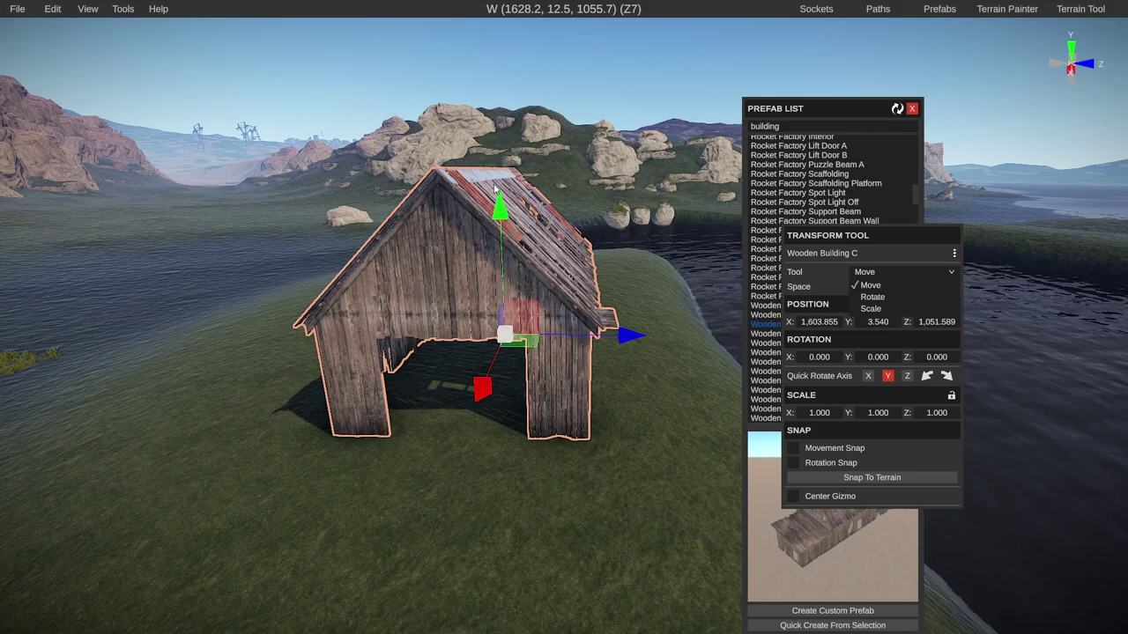
pyautogui.moveTo(494, 233); pyautogui.dragTo(480, 247)
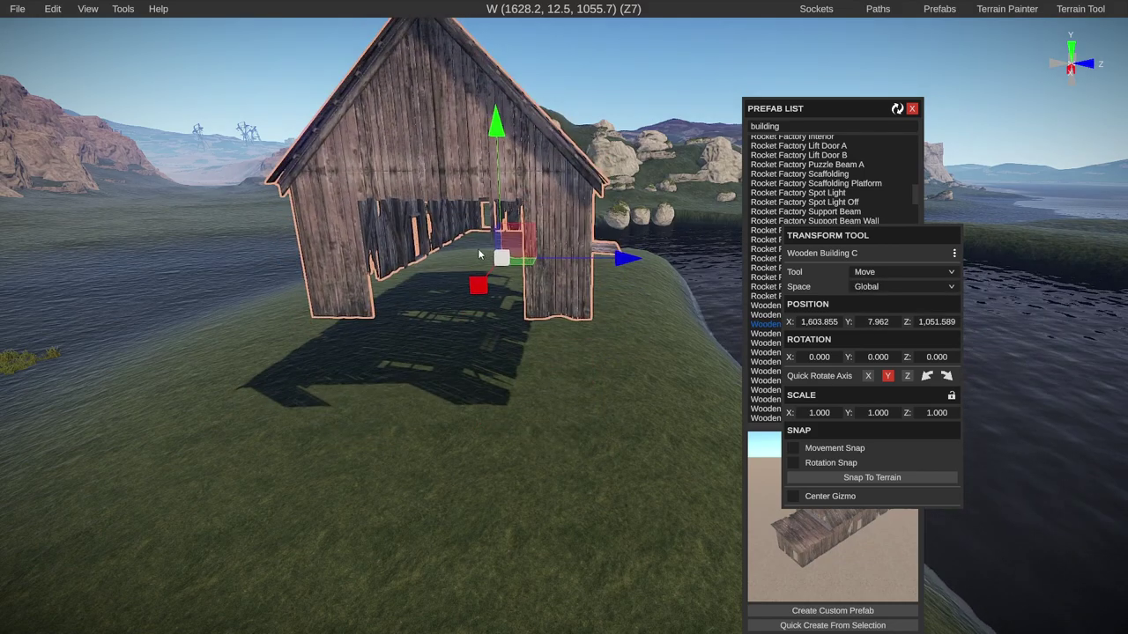
pyautogui.moveTo(484, 292); pyautogui.dragTo(463, 323)
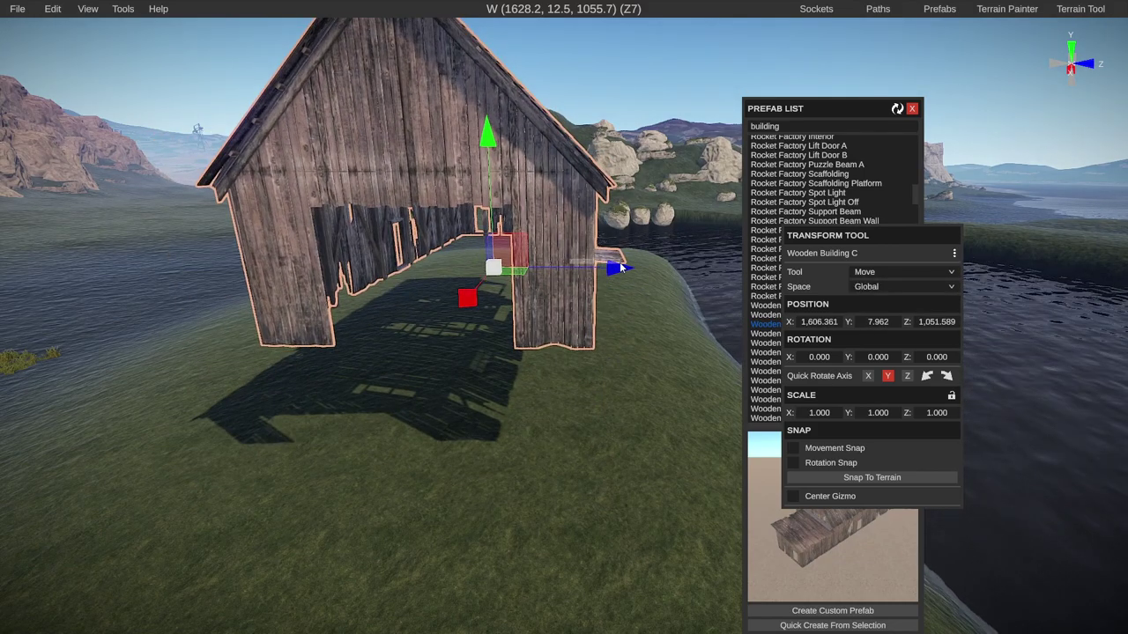
pyautogui.click(614, 266)
pyautogui.click(516, 252)
pyautogui.hotkey('ctrl', 'z')
pyautogui.hotkey('ctrl', 'z')
pyautogui.moveTo(430, 316); pyautogui.dragTo(424, 368)
# Duplicate the wooden building and arrange two copies beside the original on the grassy bank
pyautogui.moveTo(643, 320); pyautogui.dragTo(643, 308, button='right')
pyautogui.hotkey('ctrl', 'd')
pyautogui.moveTo(597, 409); pyautogui.dragTo(416, 423)
pyautogui.moveTo(351, 405); pyautogui.dragTo(317, 392)
pyautogui.moveTo(525, 452); pyautogui.dragTo(449, 511, button='right')
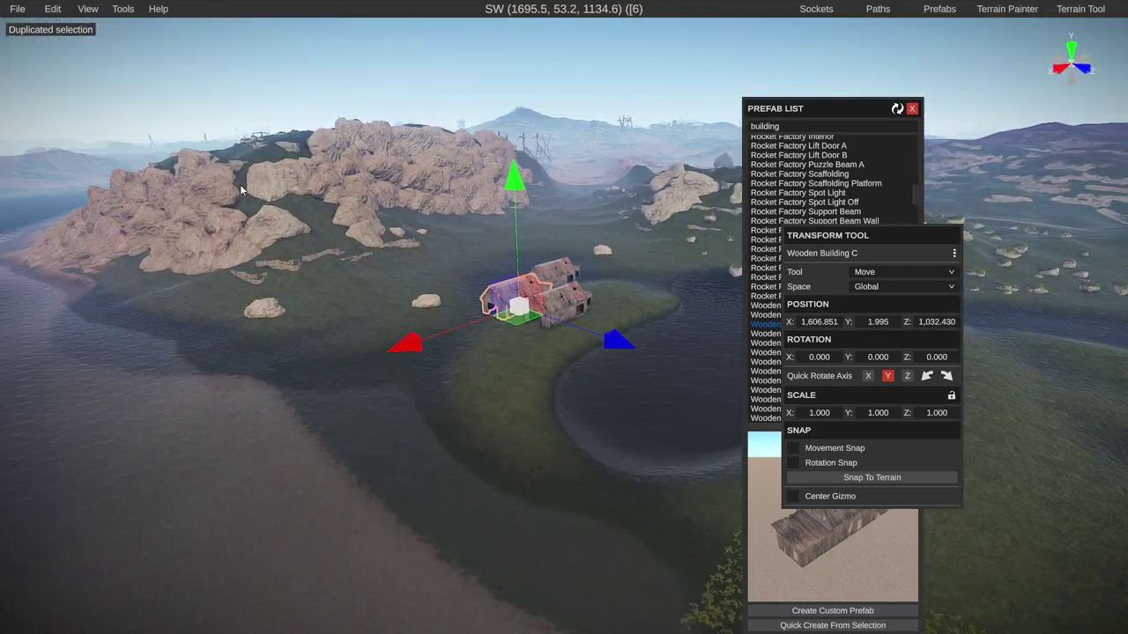
# Try box-selecting groups of prefabs, including the wooden buildings and nearby rocks, and moving each group across the map together
pyautogui.moveTo(640, 411); pyautogui.dragTo(229, 164)
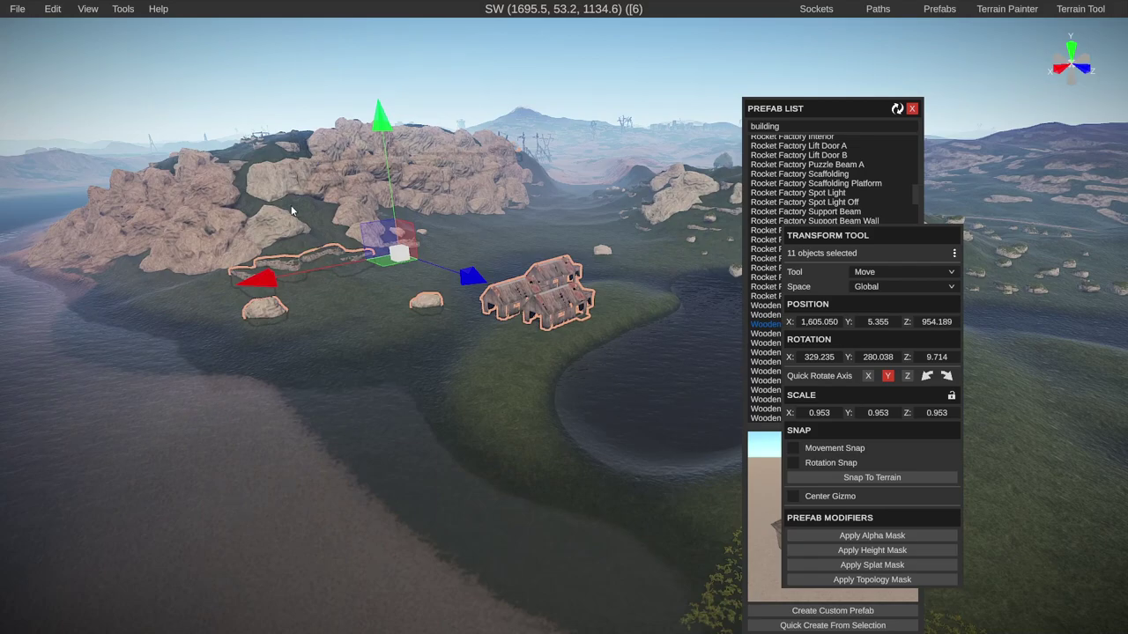
pyautogui.moveTo(398, 256); pyautogui.dragTo(377, 350)
pyautogui.moveTo(529, 231); pyautogui.dragTo(282, 143)
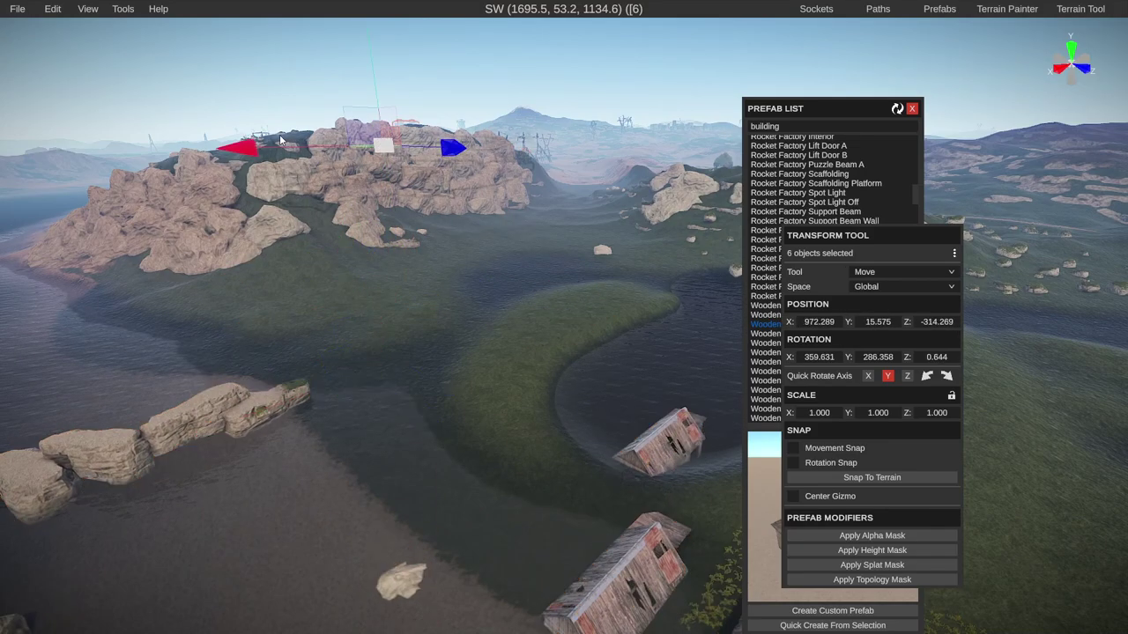
pyautogui.moveTo(392, 152); pyautogui.dragTo(629, 249)
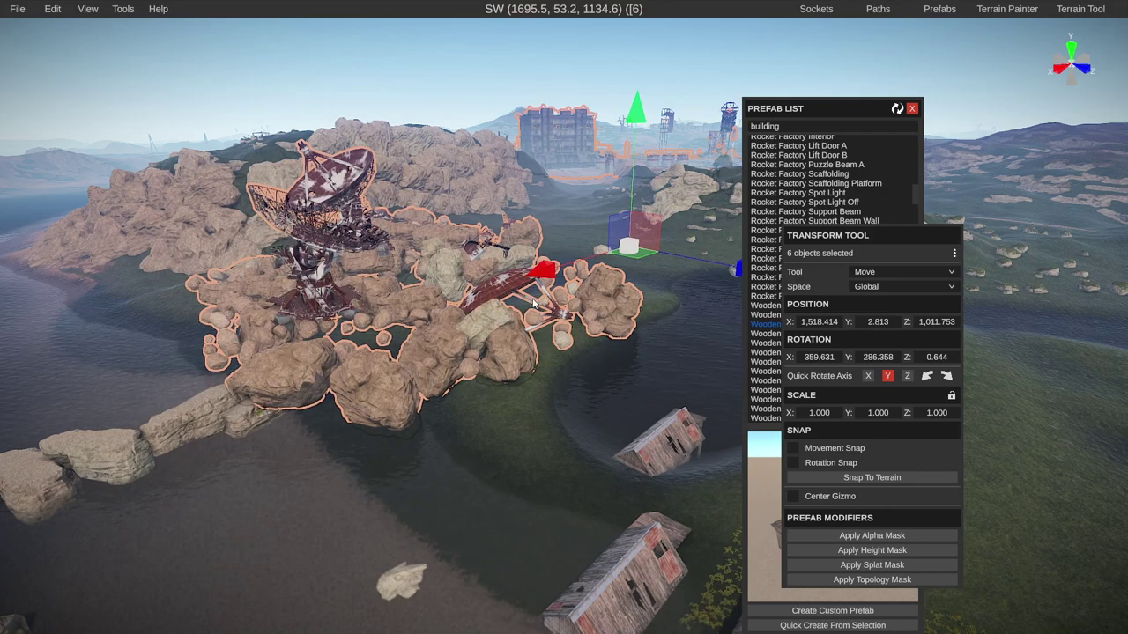
# Undo the group moves and box selections, and return to a close view of the three wooden buildings
pyautogui.hotkey('ctrl', 'z')
pyautogui.hotkey('ctrl', 'z')
pyautogui.hotkey('ctrl', 'z')
pyautogui.hotkey('ctrl', 'z')
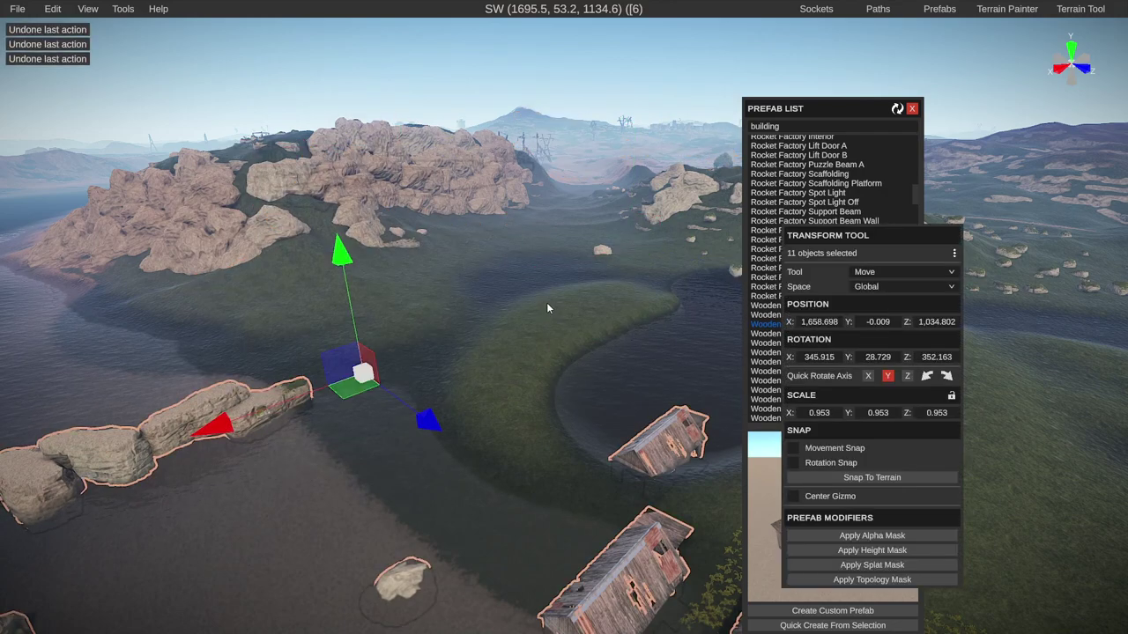
pyautogui.hotkey('ctrl', 'z')
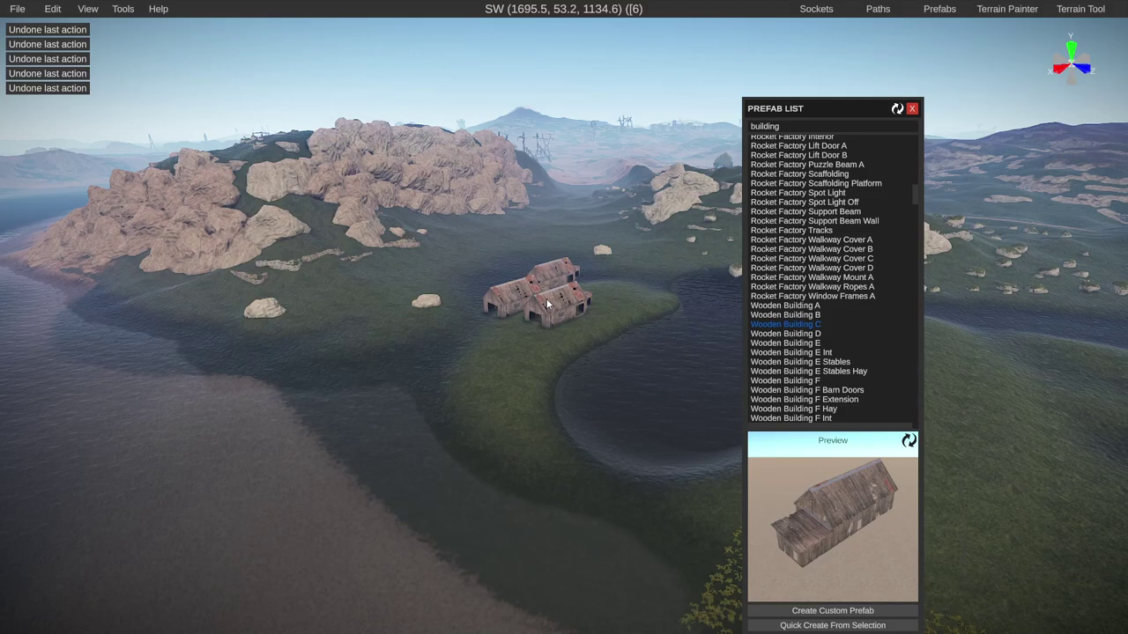
pyautogui.moveTo(541, 308)
pyautogui.mouseDown(button='right')
pyautogui.moveTo(549, 360)
pyautogui.moveTo(532, 353)
pyautogui.moveTo(682, 363)
pyautogui.moveTo(654, 315)
pyautogui.moveTo(686, 308)
pyautogui.moveTo(634, 305)
pyautogui.moveTo(756, 326)
pyautogui.moveTo(593, 350)
pyautogui.moveTo(186, 330)
pyautogui.moveTo(181, 345)
pyautogui.moveTo(323, 367)
pyautogui.moveTo(587, 335)
pyautogui.moveTo(342, 386)
pyautogui.moveTo(596, 335)
pyautogui.moveTo(672, 355)
pyautogui.moveTo(558, 362)
pyautogui.moveTo(587, 360)
pyautogui.moveTo(557, 298)
pyautogui.mouseUp(button='right')
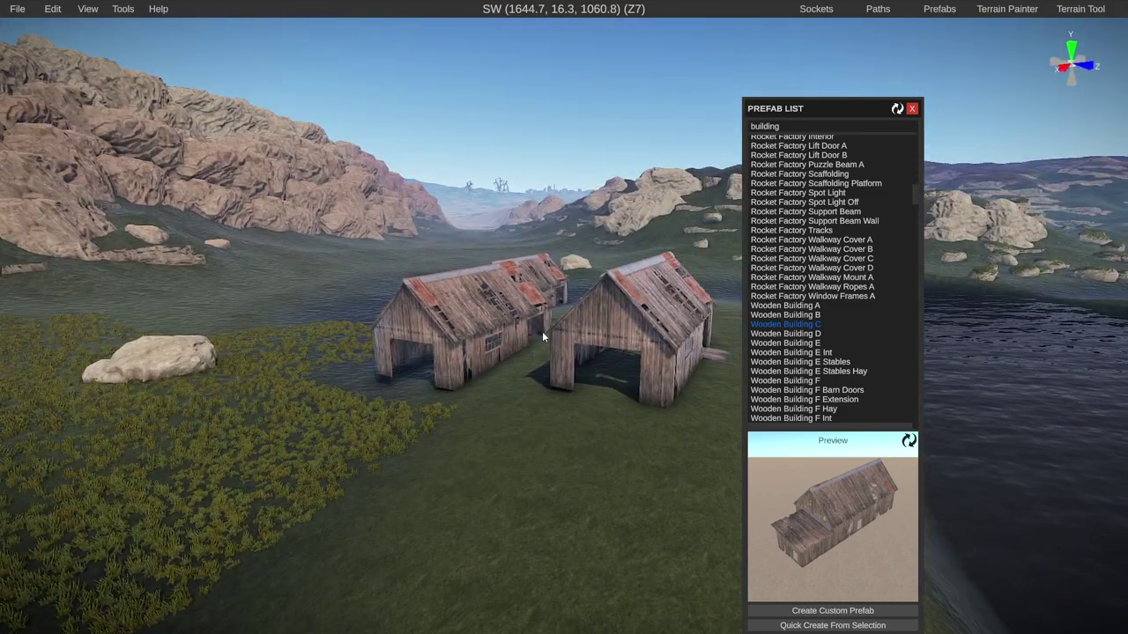
# Undo the last wooden building duplication, removing the extra copy from the grassy bank
pyautogui.hotkey('ctrl', 'z')
pyautogui.hotkey('ctrl', 'z')
pyautogui.click(585, 453)
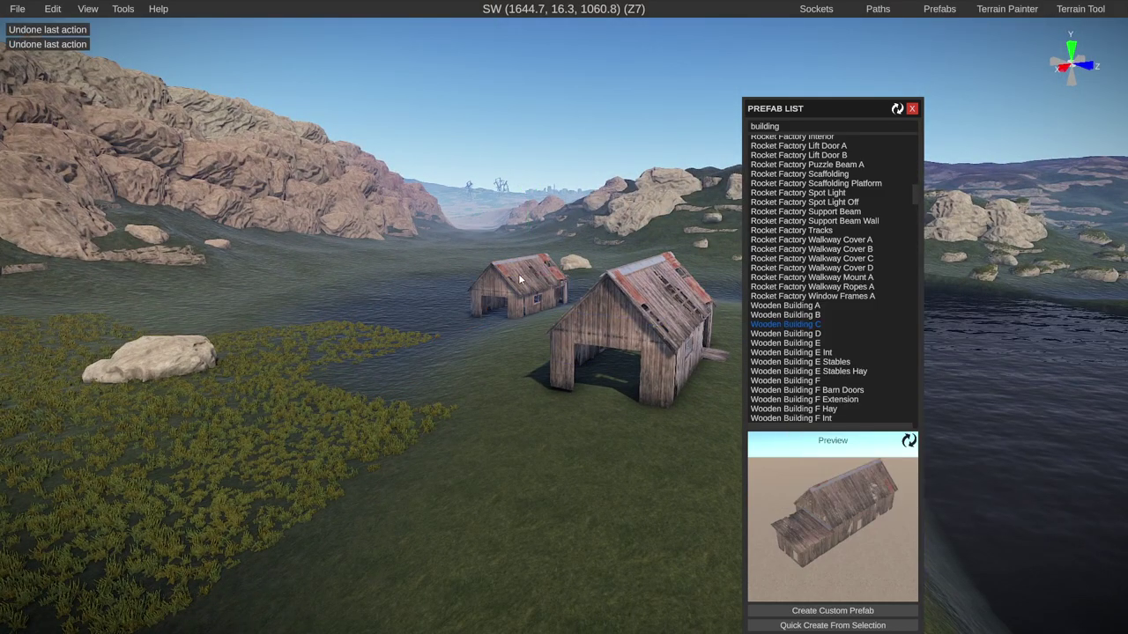
# Examine the remaining wooden buildings on the bank from several angles, selecting and deselecting the nearer Wooden Building C
pyautogui.moveTo(492, 364); pyautogui.dragTo(271, 130, button='right')
pyautogui.moveTo(444, 211); pyautogui.dragTo(562, 250, button='right')
pyautogui.press('w')
pyautogui.moveTo(476, 252); pyautogui.dragTo(545, 273, button='right')
pyautogui.press('s')
pyautogui.press('w')
pyautogui.click(545, 278)
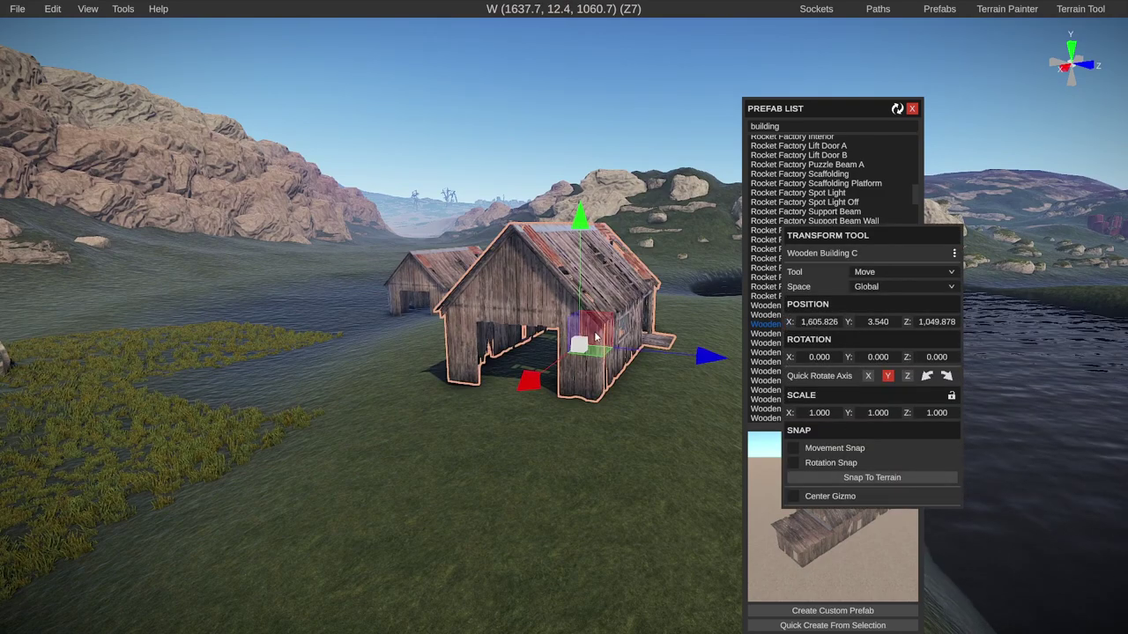
pyautogui.press('s')
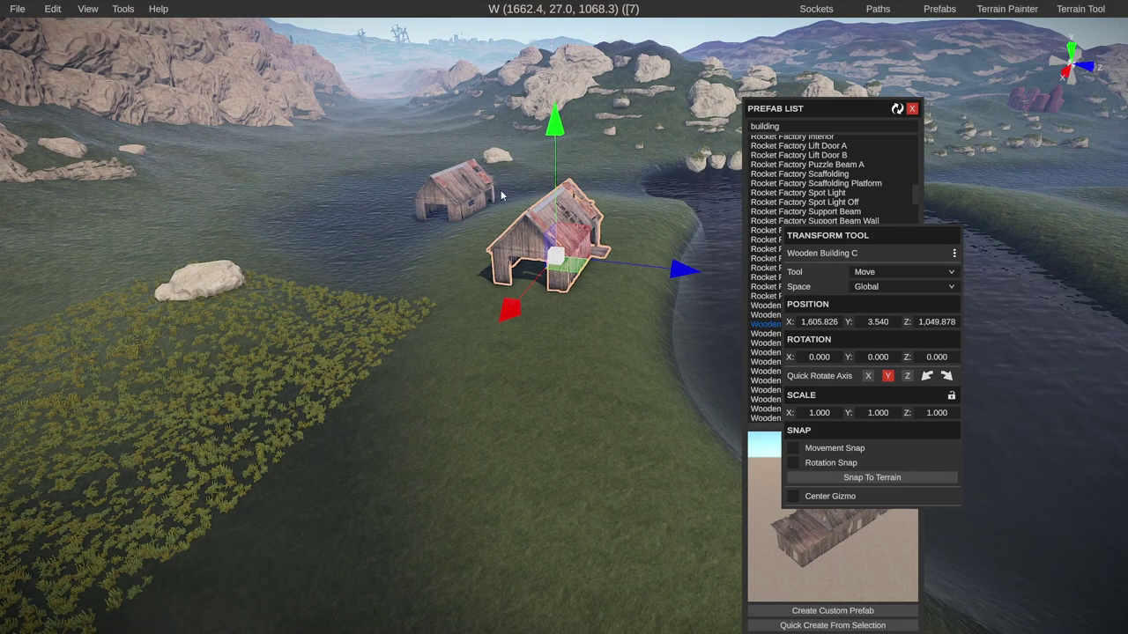
pyautogui.click(425, 301)
pyautogui.moveTo(533, 361); pyautogui.dragTo(647, 347, button='right')
pyautogui.press('s')
pyautogui.press('w')
pyautogui.press('w')
# Save the edited map to its existing file
pyautogui.click(18, 9)
pyautogui.click(13, 63)
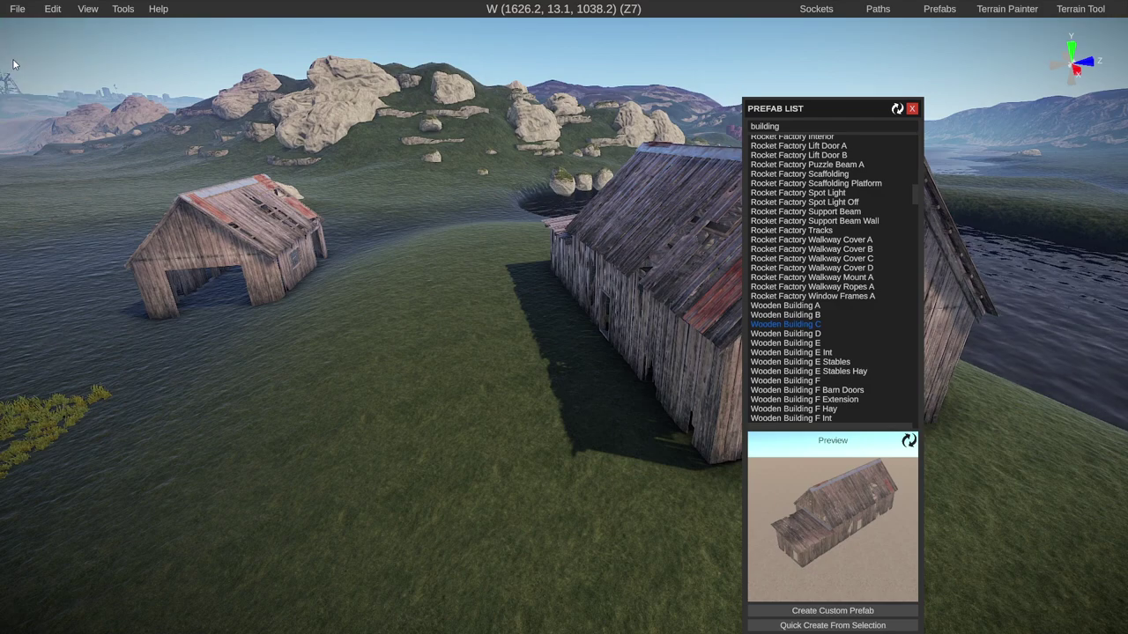
pyautogui.click(18, 9)
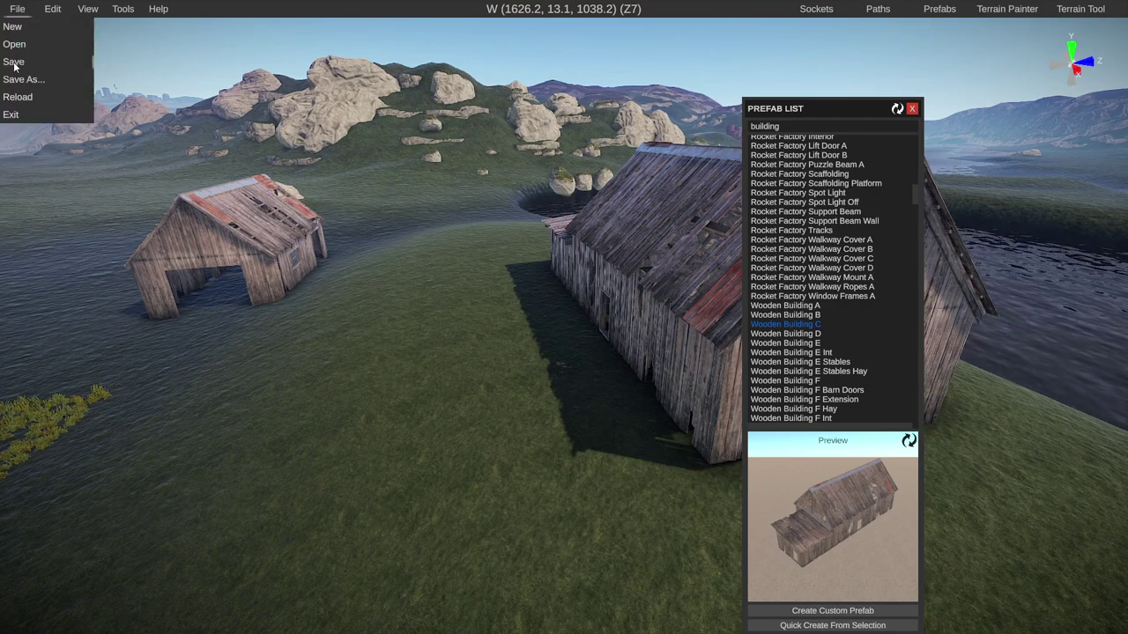
pyautogui.click(14, 63)
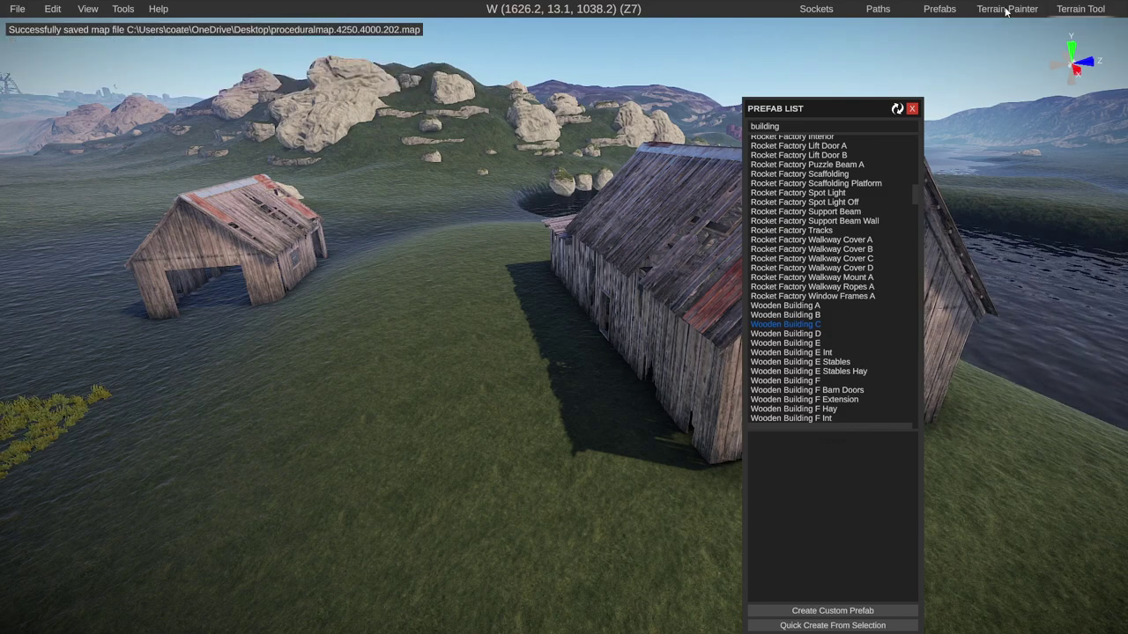
# Save a copy of the map to the Desktop under the name ribtest
pyautogui.click(17, 9)
pyautogui.click(25, 81)
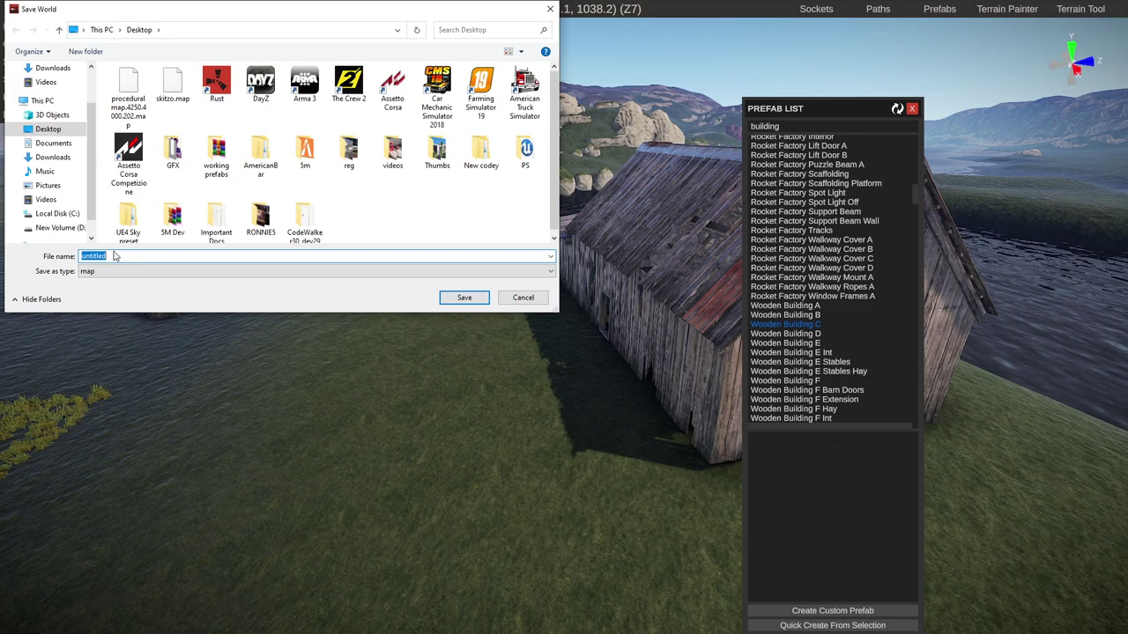
pyautogui.write('ribtest')
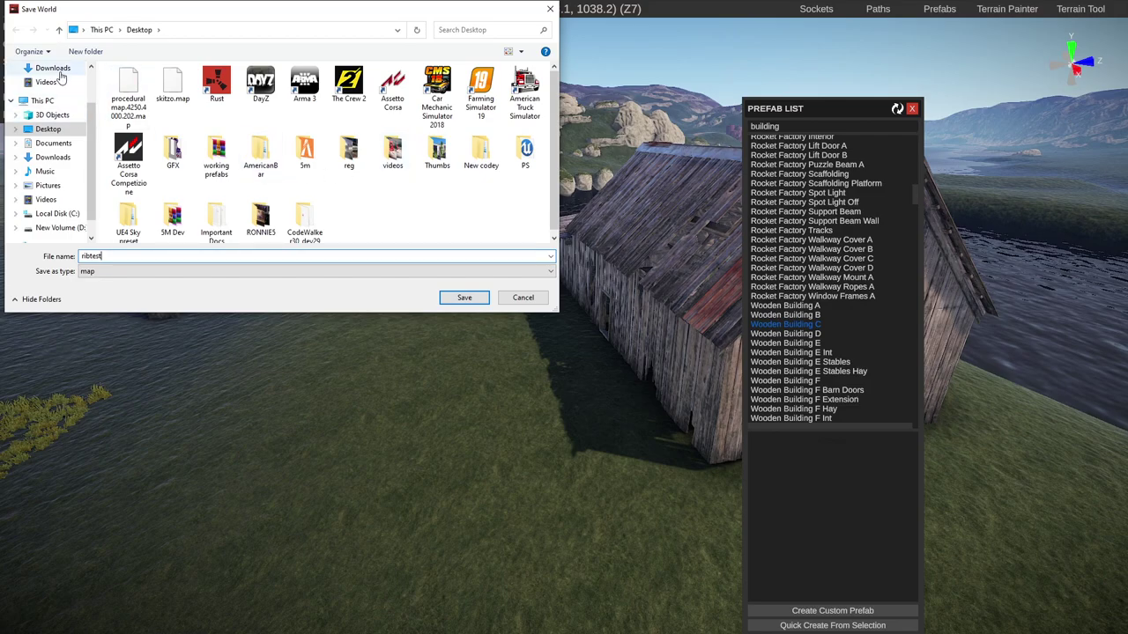
pyautogui.click(455, 300)
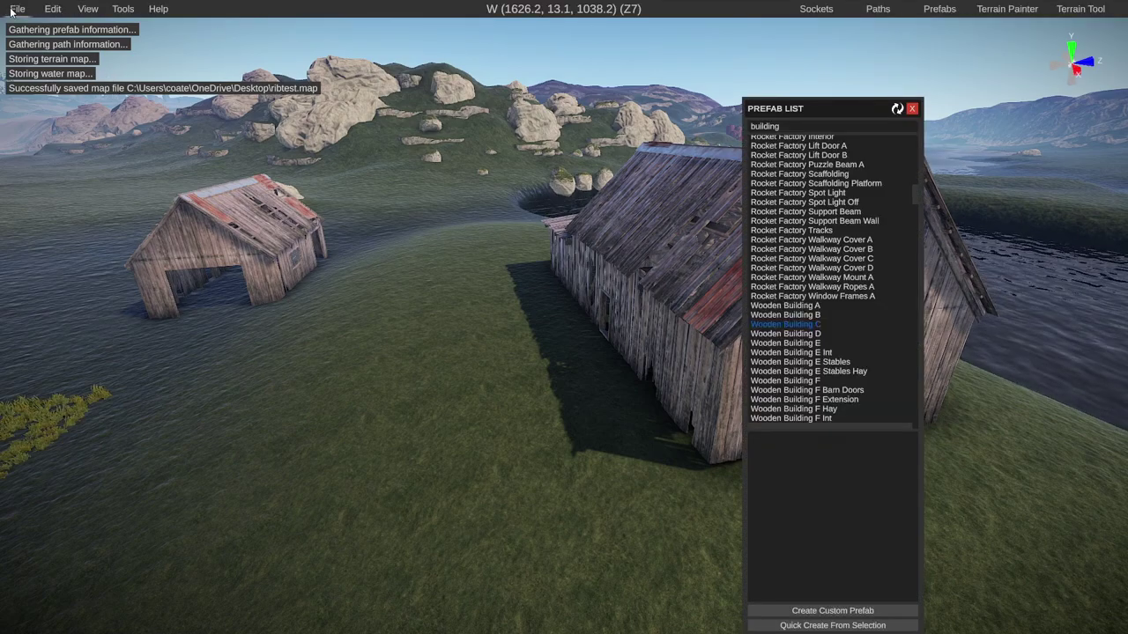
# End the RustEdit process from Windows Task Manager, then close Task Manager
pyautogui.click(17, 8)
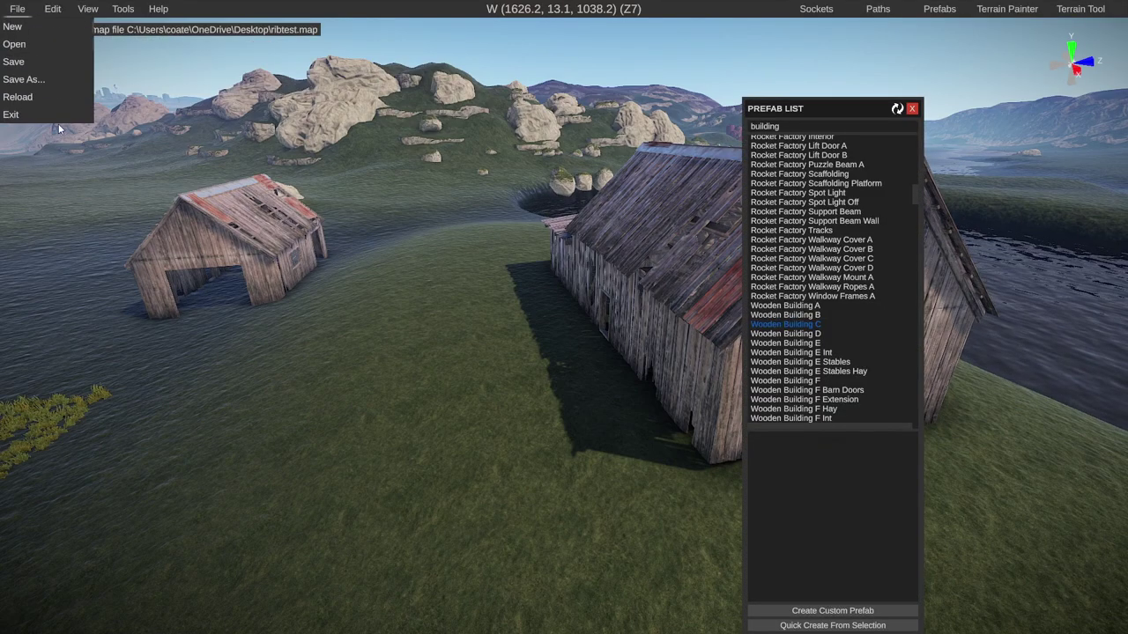
pyautogui.click(18, 9)
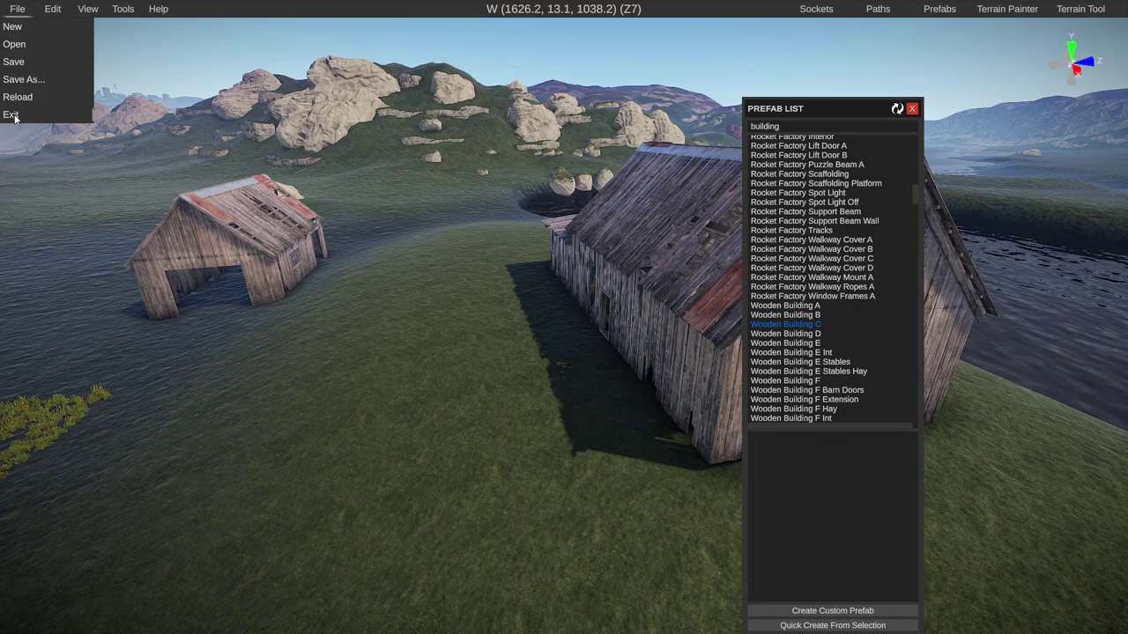
pyautogui.press('super')
pyautogui.rightClick(698, 629)
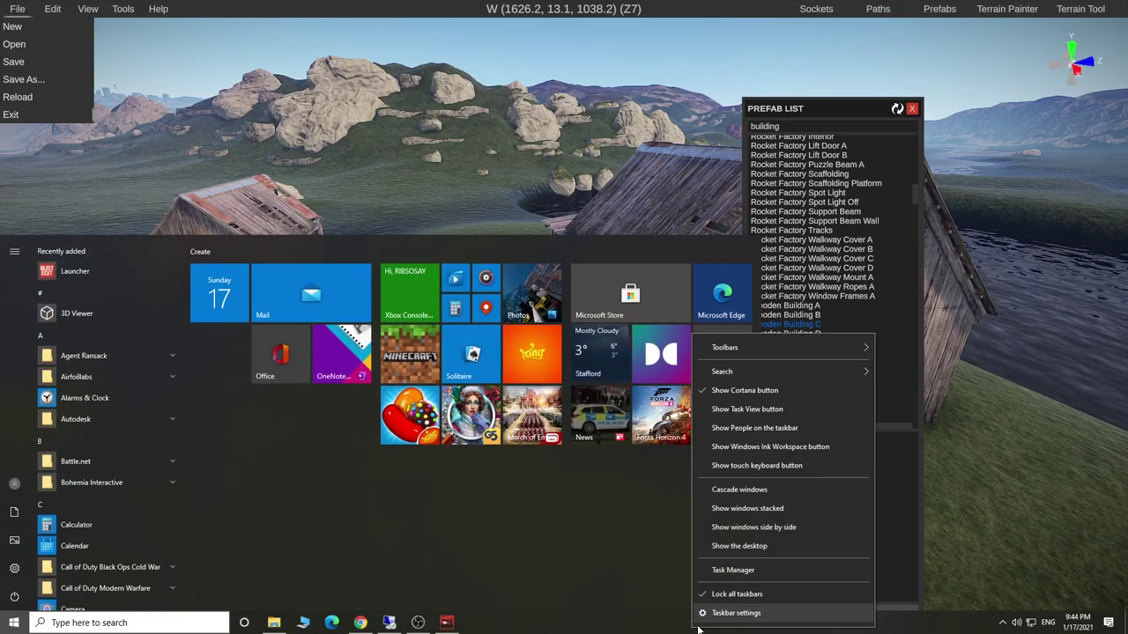
pyautogui.click(740, 570)
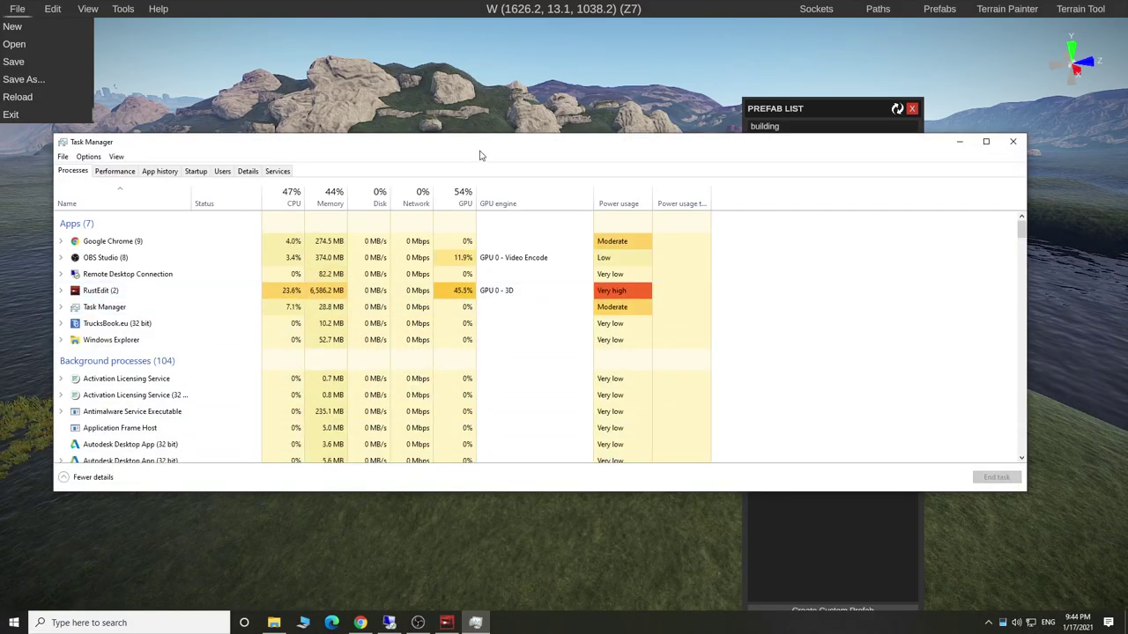
pyautogui.moveTo(478, 141); pyautogui.dragTo(478, 108)
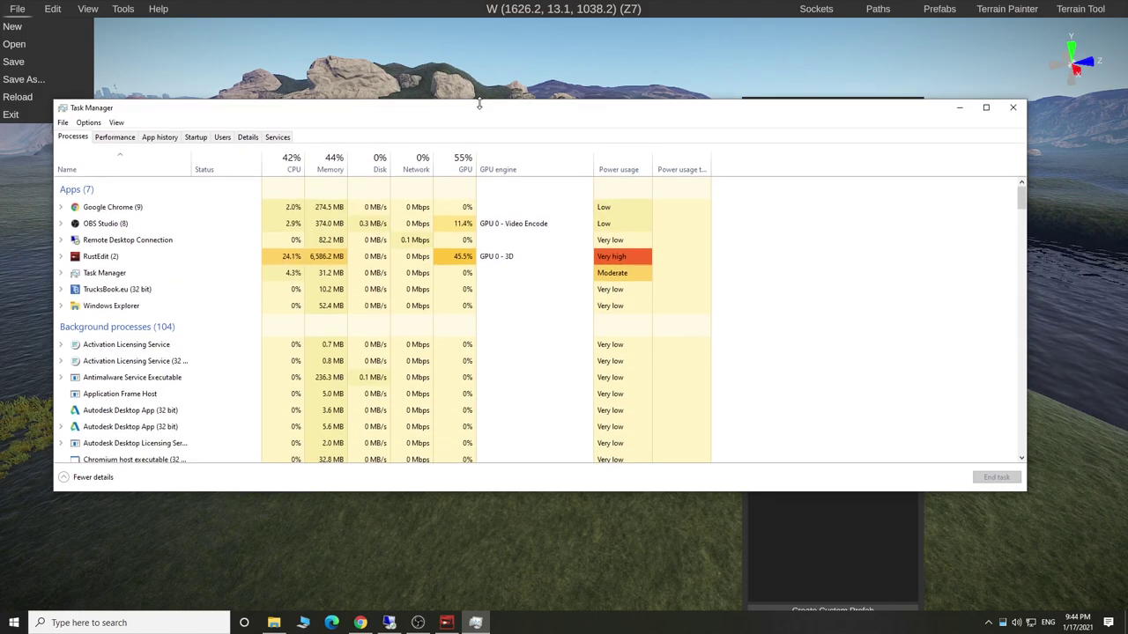
pyautogui.click(89, 258)
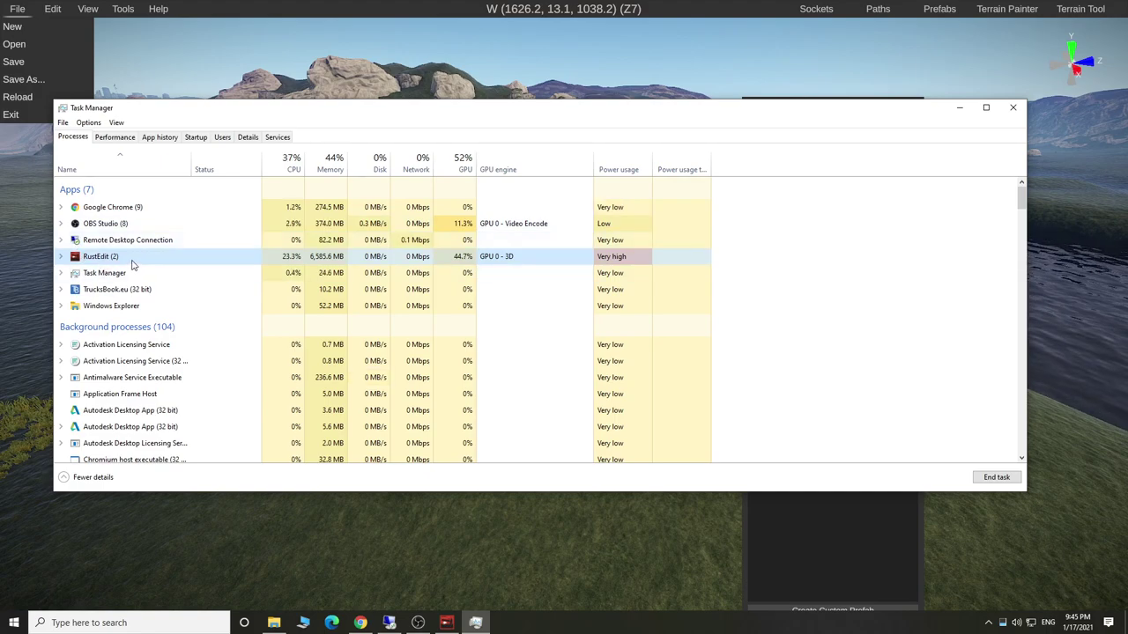
pyautogui.click(994, 478)
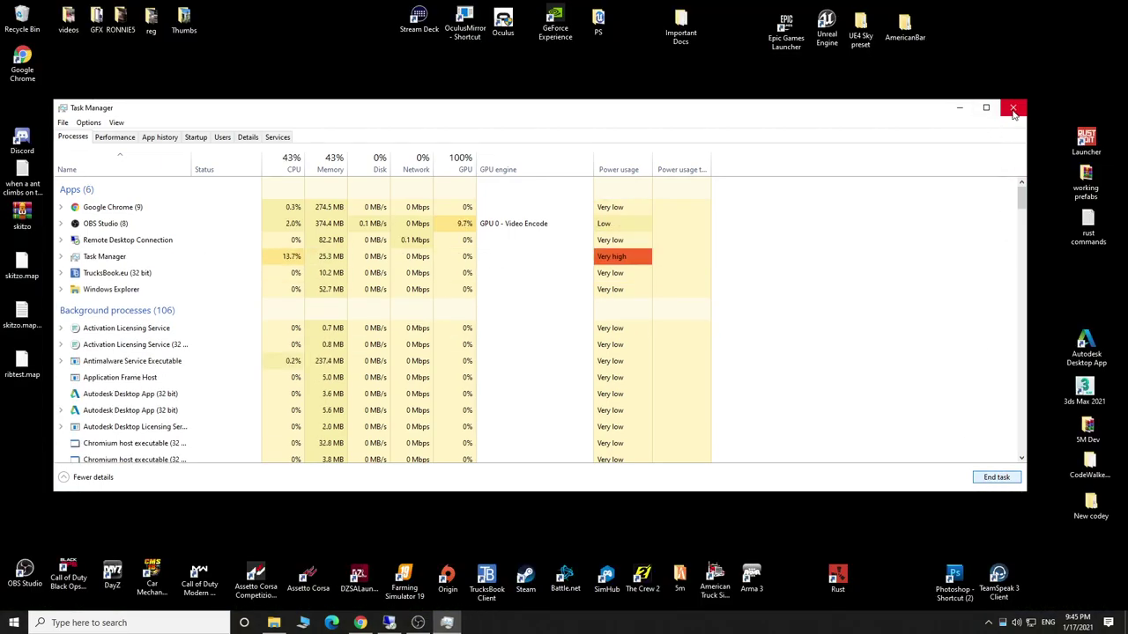
pyautogui.click(1012, 108)
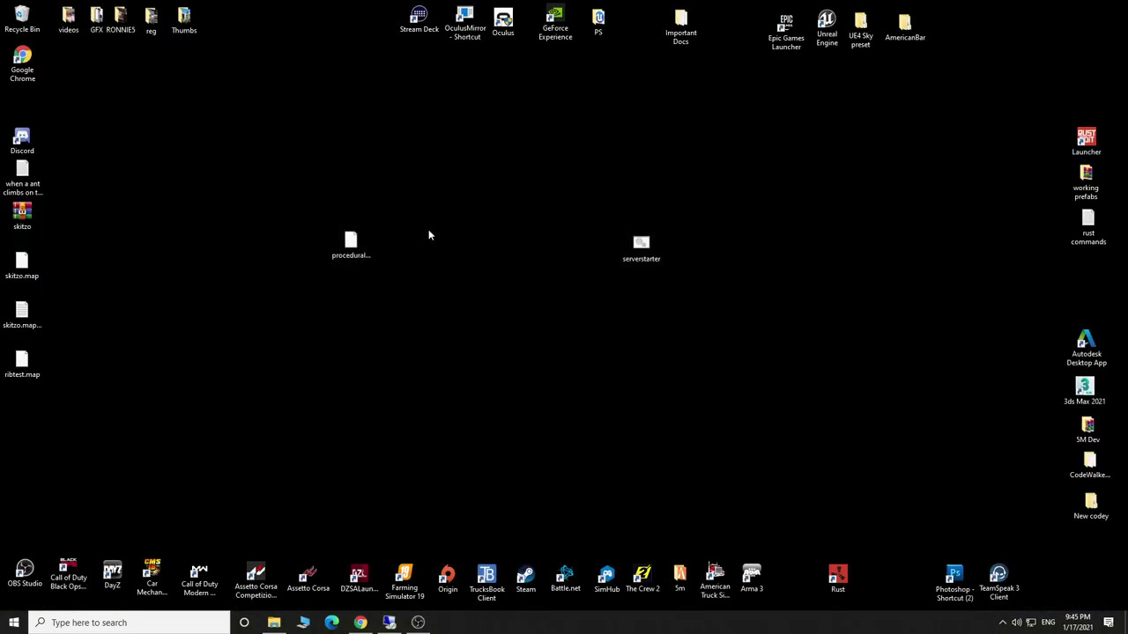
# Move ribtest.map to the middle of the local desktop and copy the file
pyautogui.moveTo(39, 368); pyautogui.dragTo(441, 363)
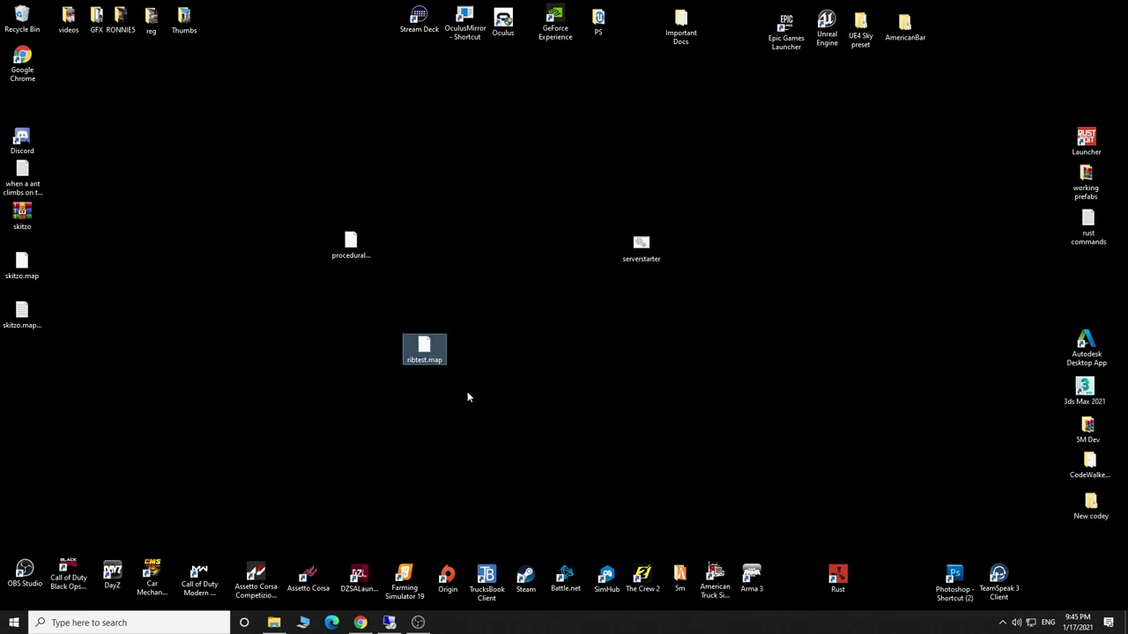
pyautogui.rightClick(433, 356)
pyautogui.click(425, 349)
pyautogui.rightClick(424, 349)
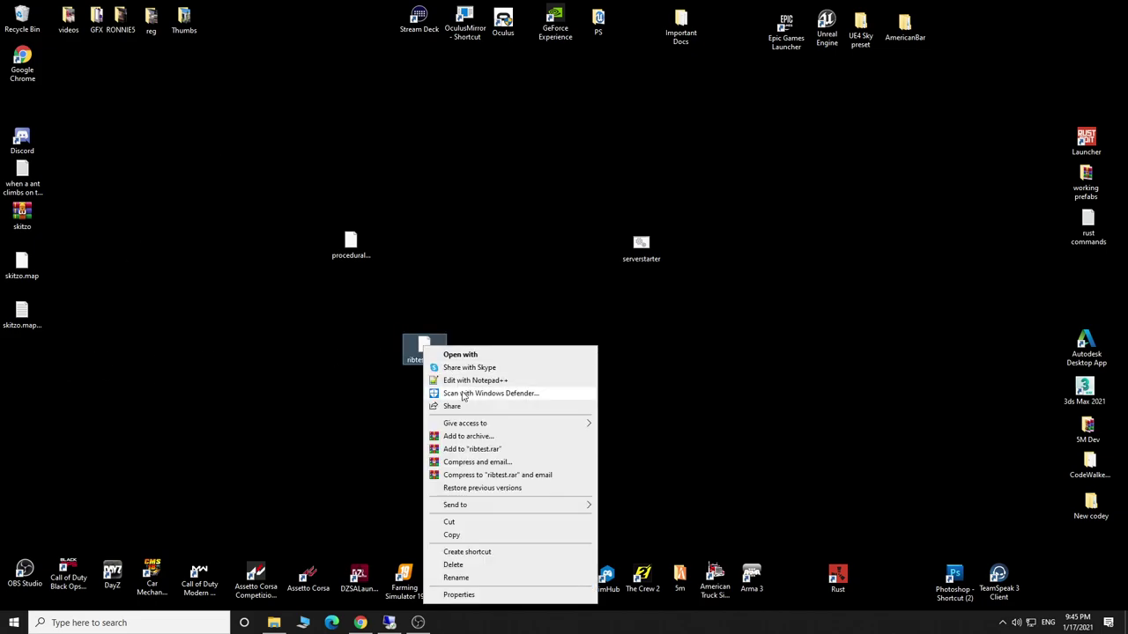
pyautogui.click(445, 534)
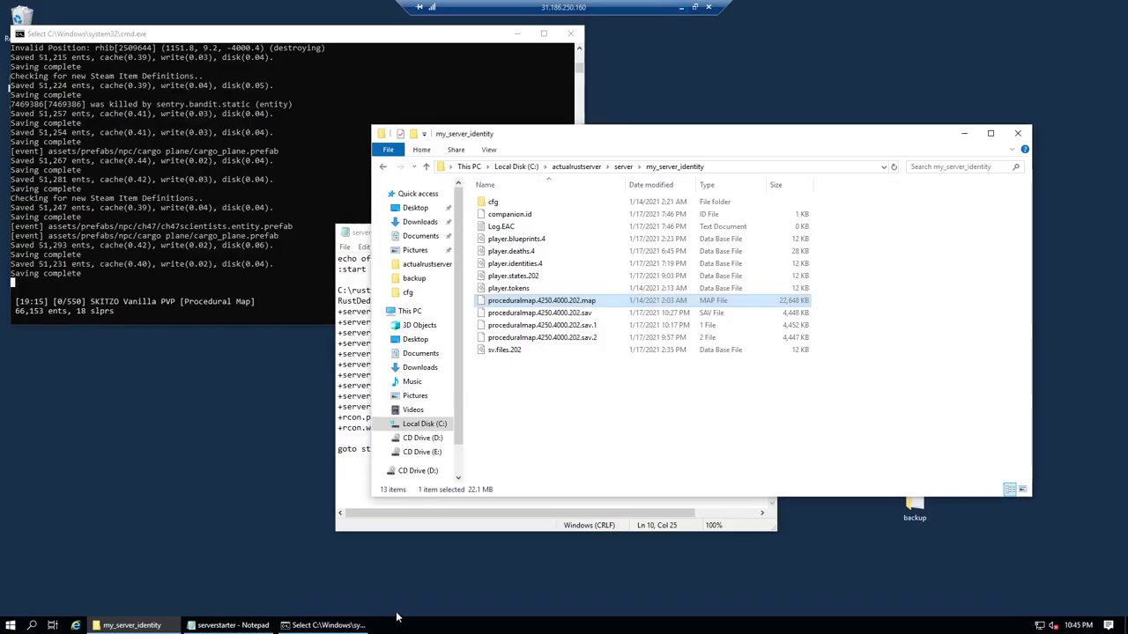
# On the remote server, delete the proceduralmap.4250.4000.202 map and save files from my_server_identity and close the server console
pyautogui.click(570, 302)
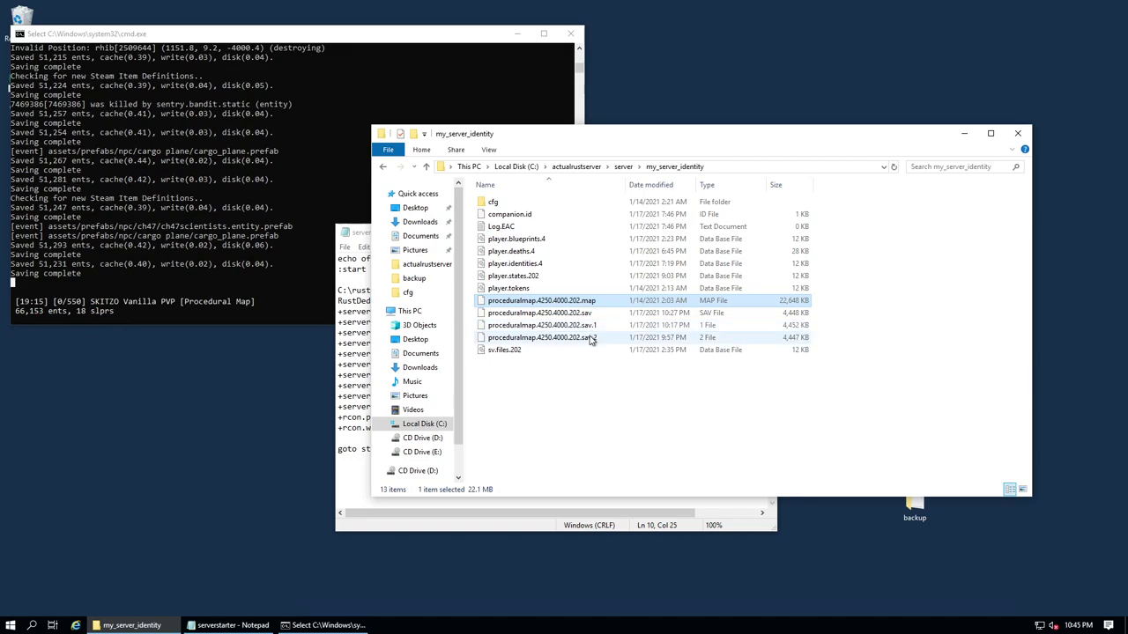
pyautogui.keyDown('shift'); pyautogui.click(577, 337); pyautogui.keyUp('shift')
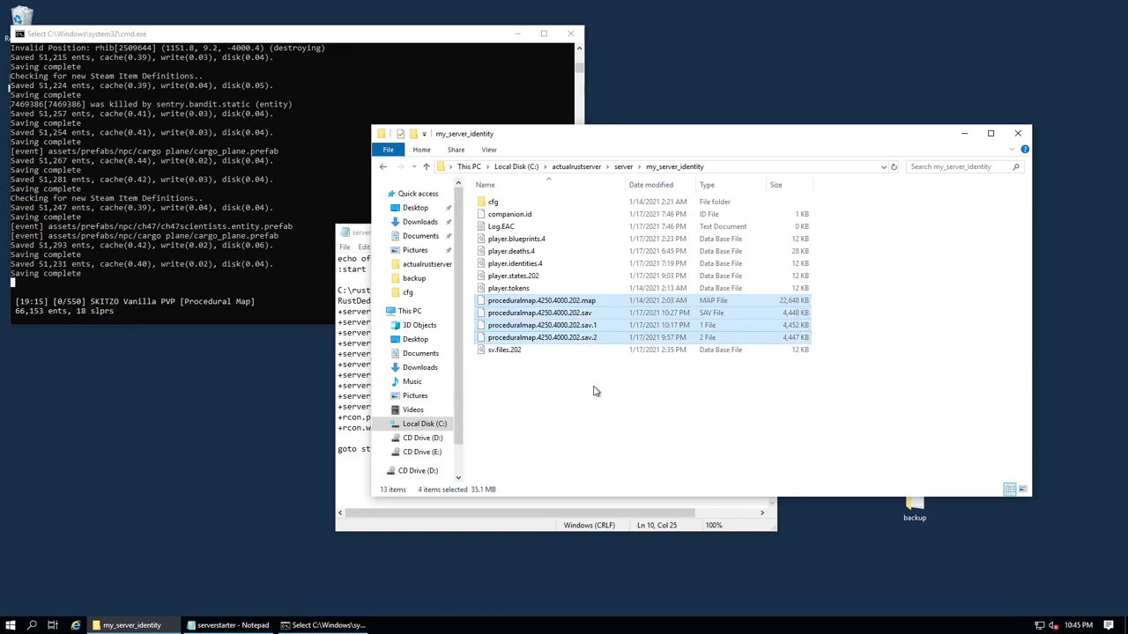
pyautogui.press('Delete')
pyautogui.click(554, 34)
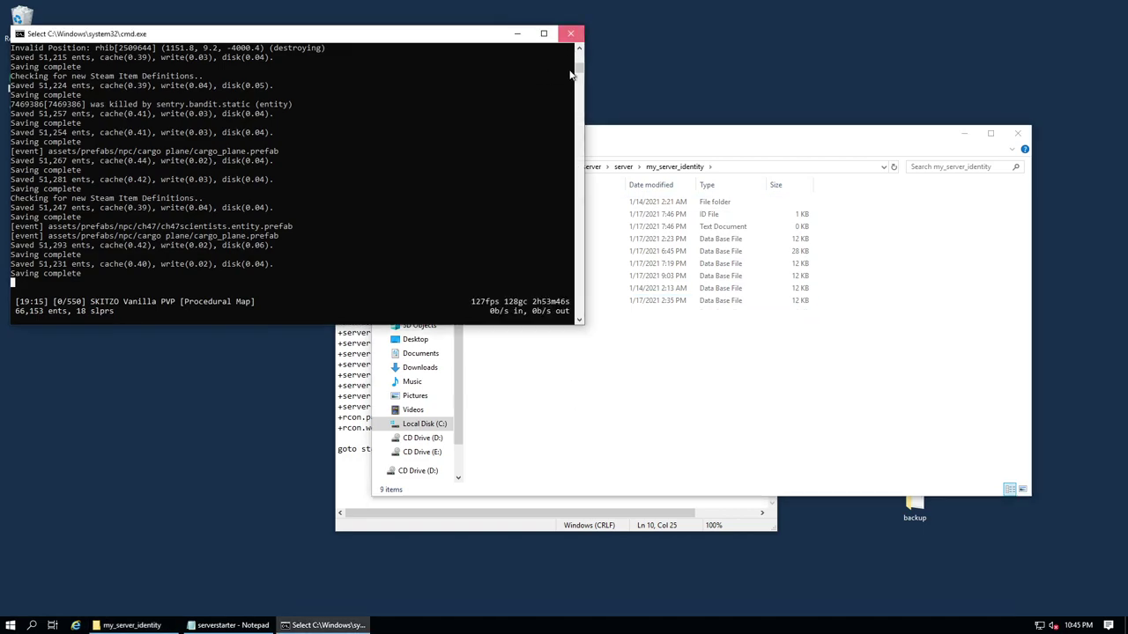
# Paste ribtest.map into the my_server_identity folder and move it out onto the remote server's desktop
pyautogui.rightClick(601, 378)
pyautogui.click(648, 463)
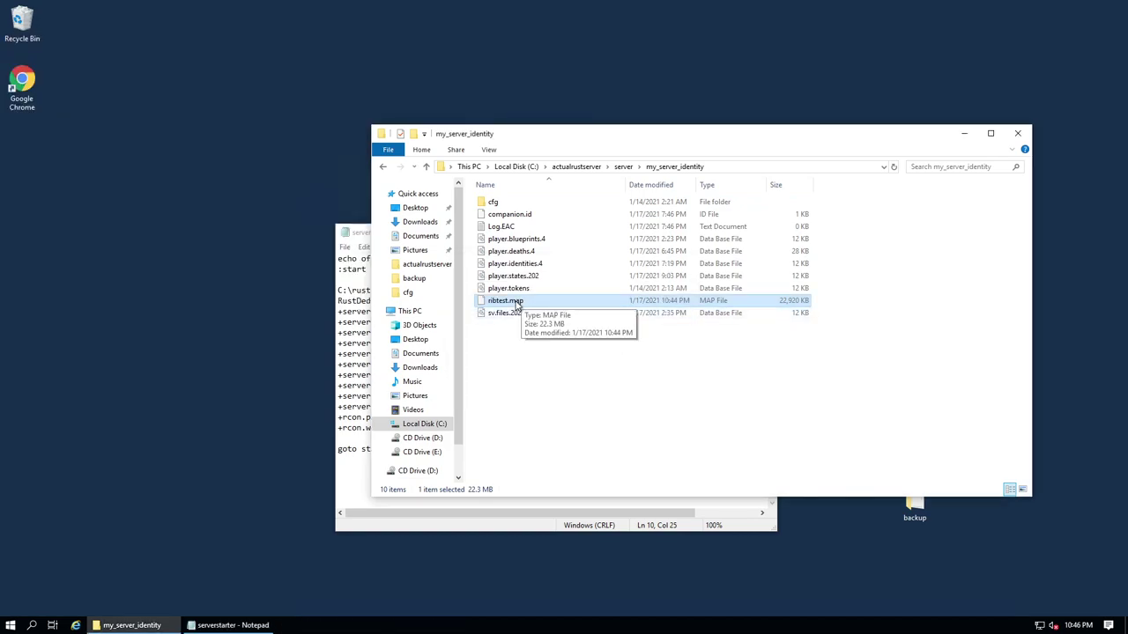
pyautogui.moveTo(517, 305); pyautogui.dragTo(154, 295)
pyautogui.click(592, 391)
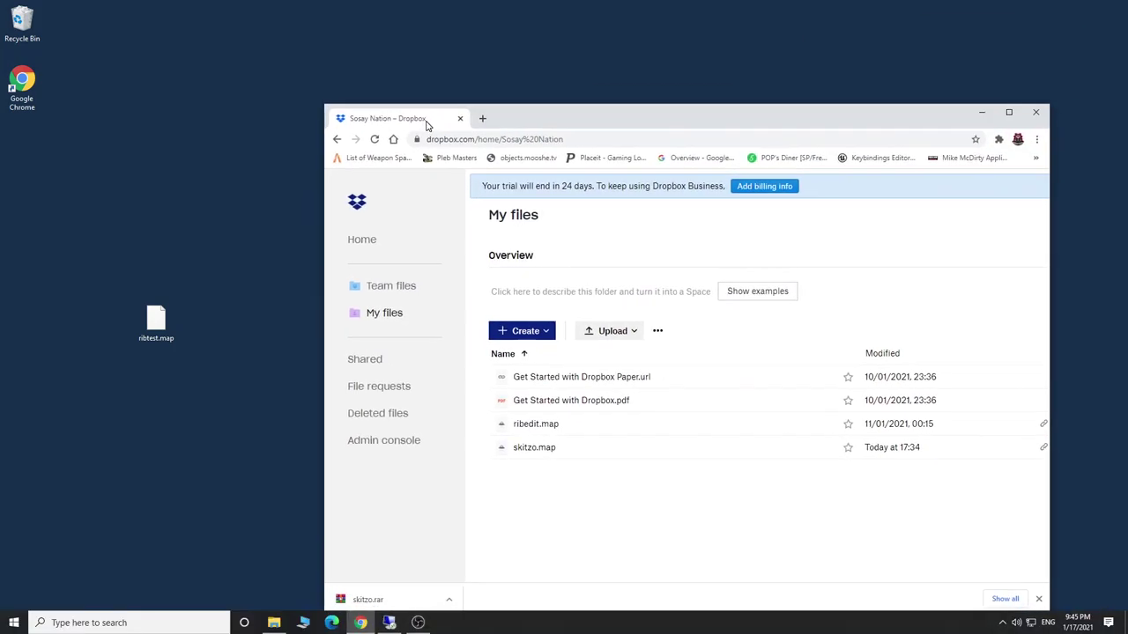
# Maximize the local Chrome window and upload ribtest.map from the Desktop to My files in Dropbox
pyautogui.doubleClick(428, 123)
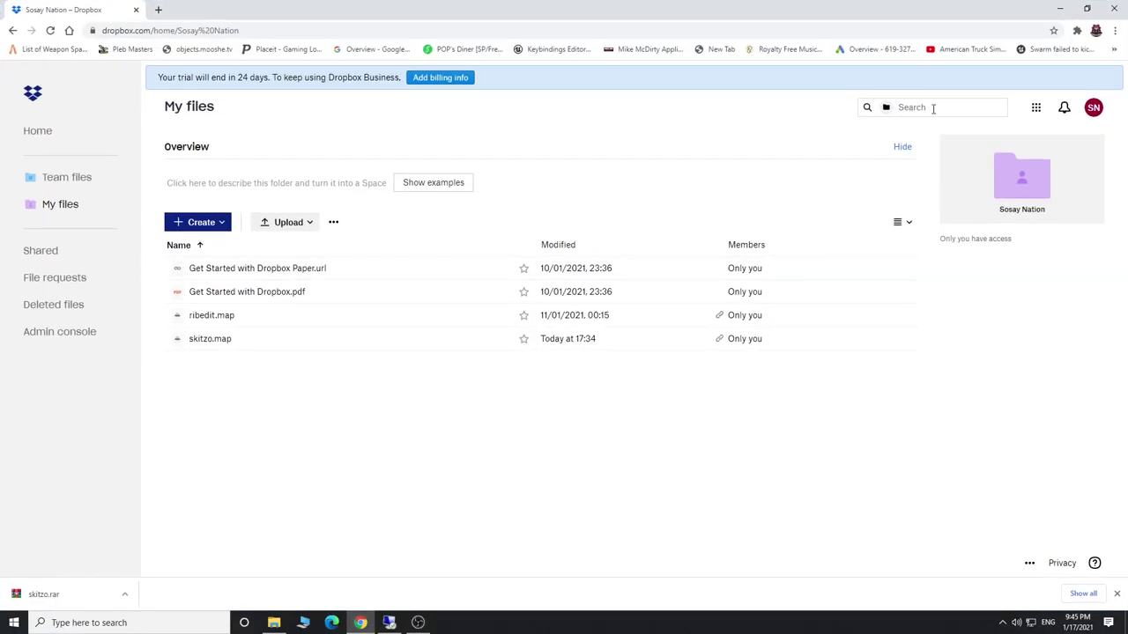
pyautogui.click(275, 224)
pyautogui.click(283, 249)
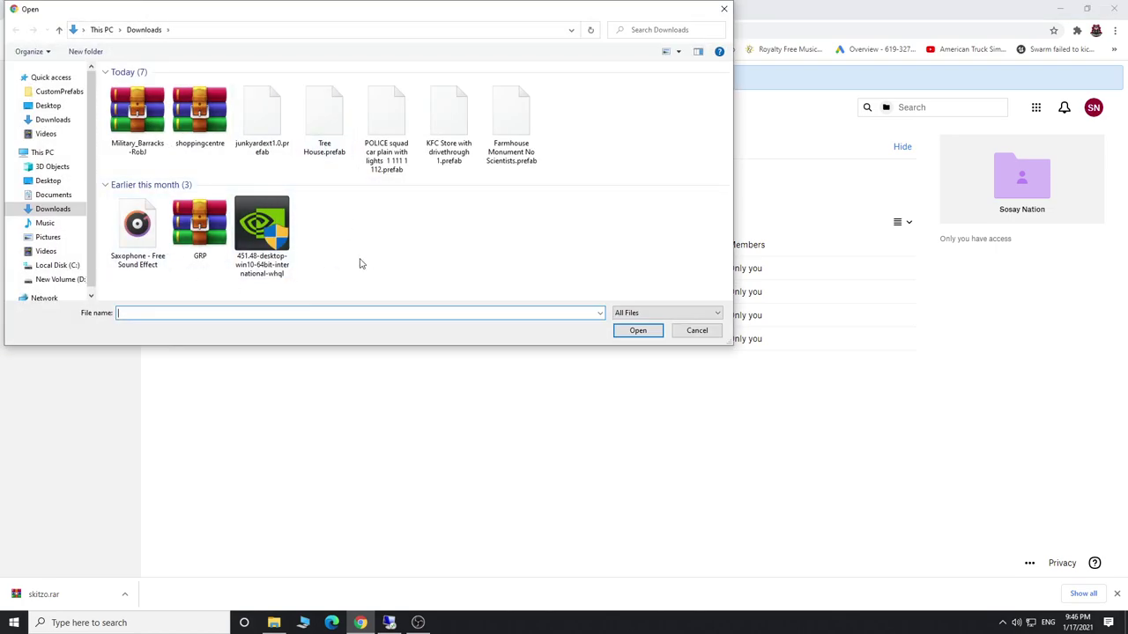
pyautogui.click(41, 106)
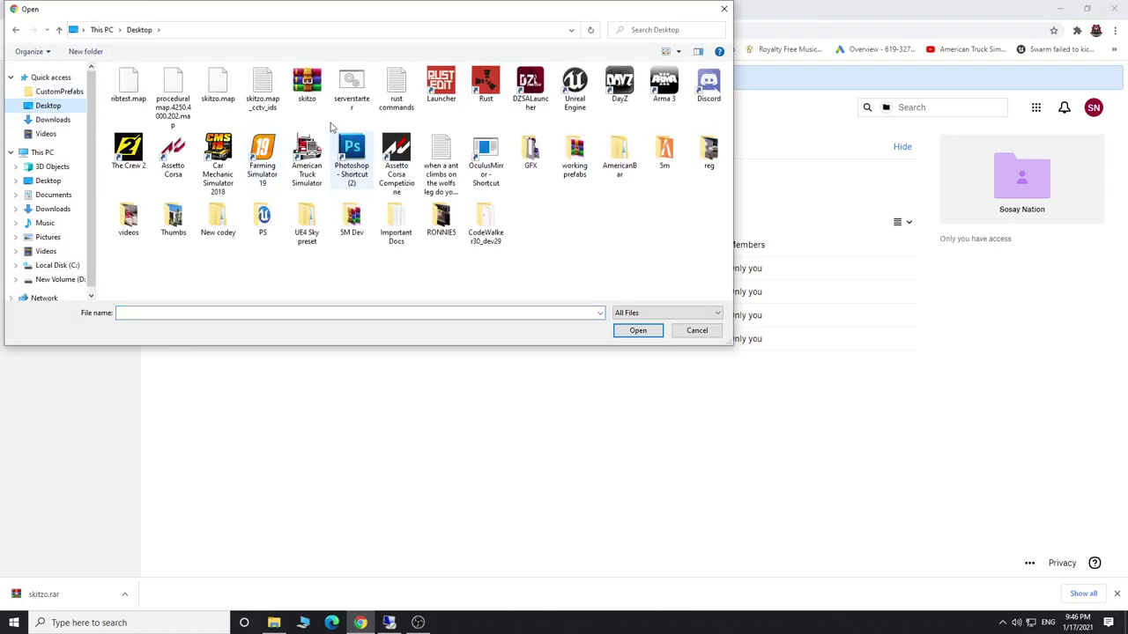
pyautogui.click(128, 84)
pyautogui.click(637, 331)
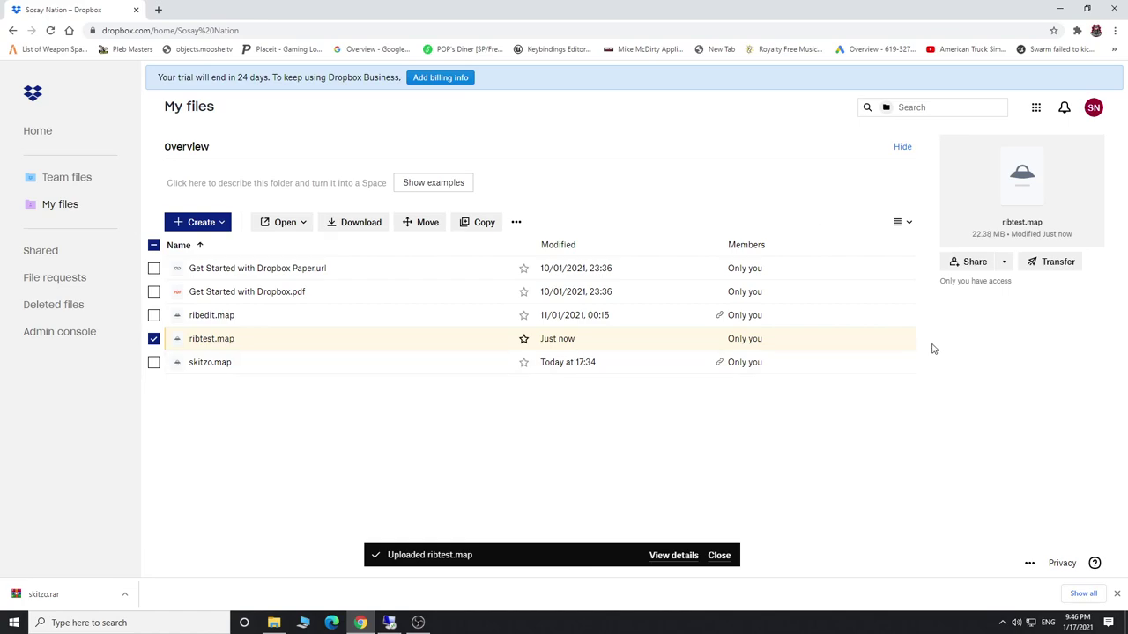
# Create a view-only share link for ribtest.map in Dropbox and copy it
pyautogui.click(901, 338)
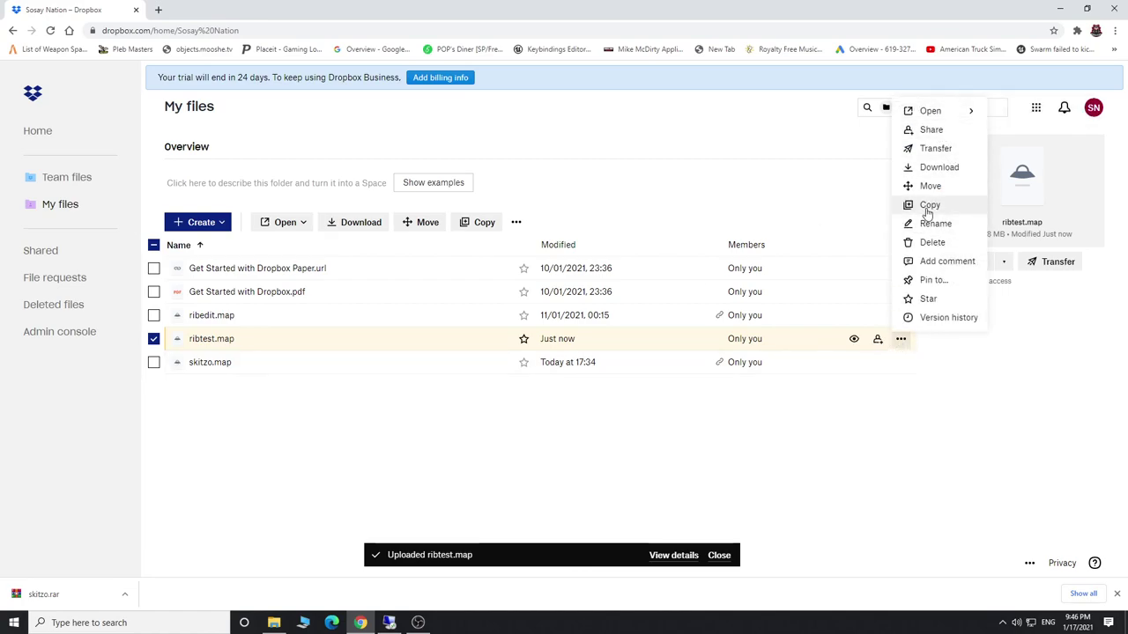
pyautogui.click(933, 130)
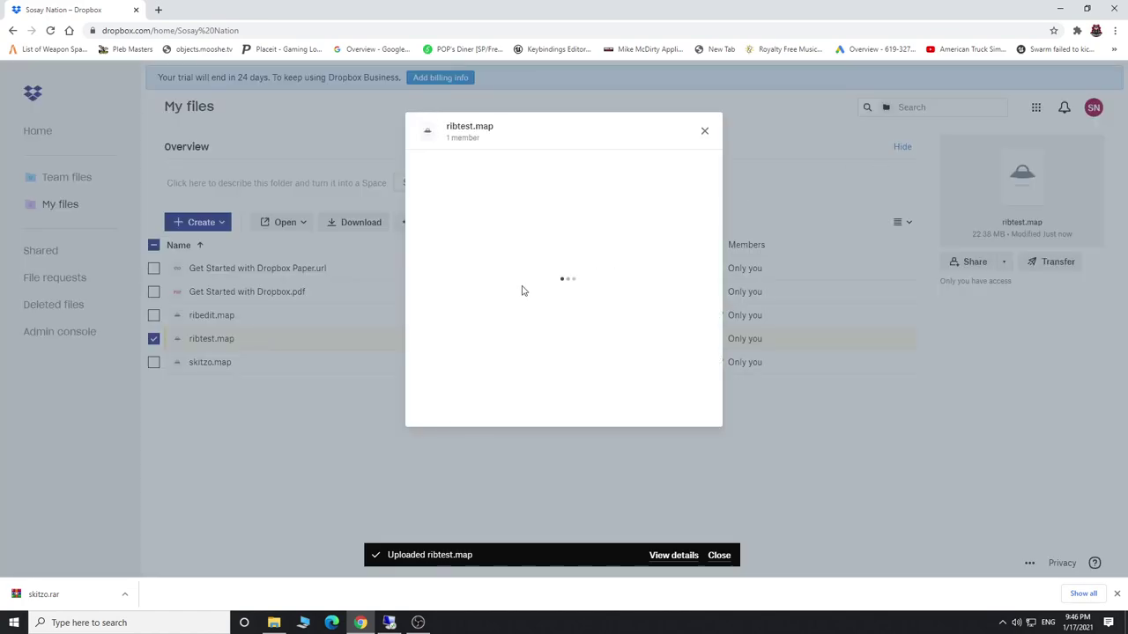
pyautogui.click(454, 266)
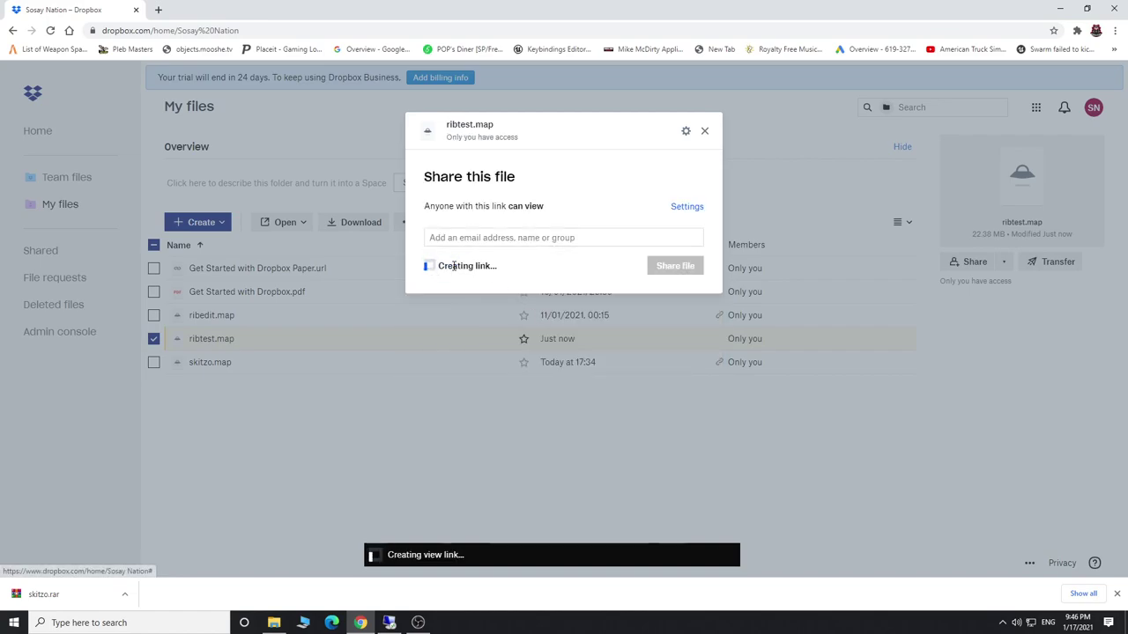
pyautogui.click(453, 266)
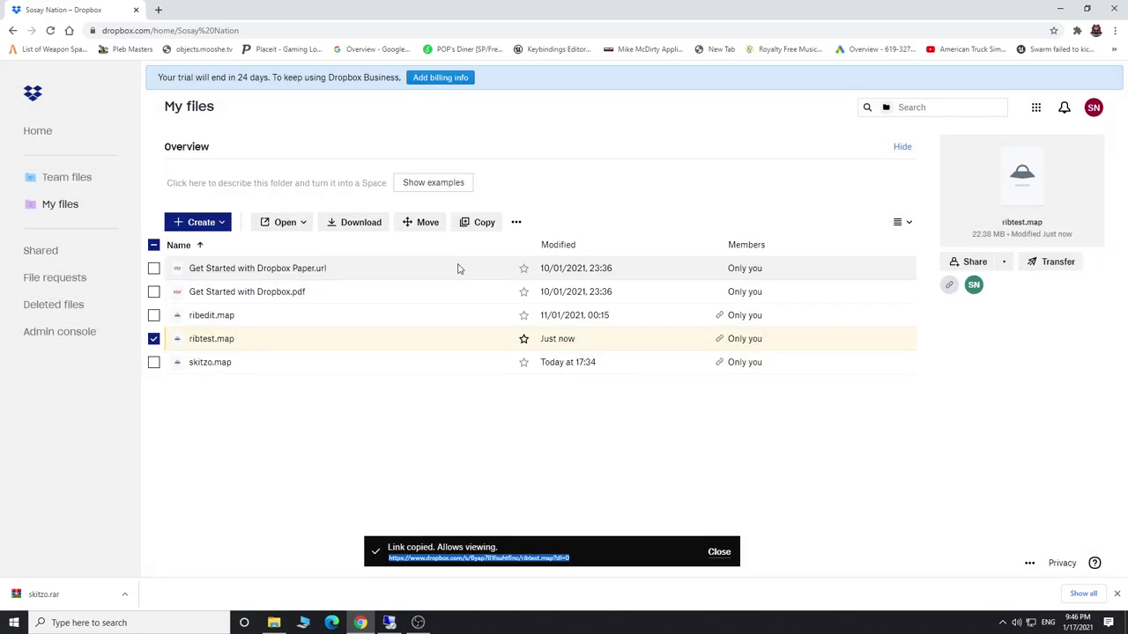
# In serverstarter on the remote server, delete the server.level, server.seed and server.worldsize lines
pyautogui.click(1060, 8)
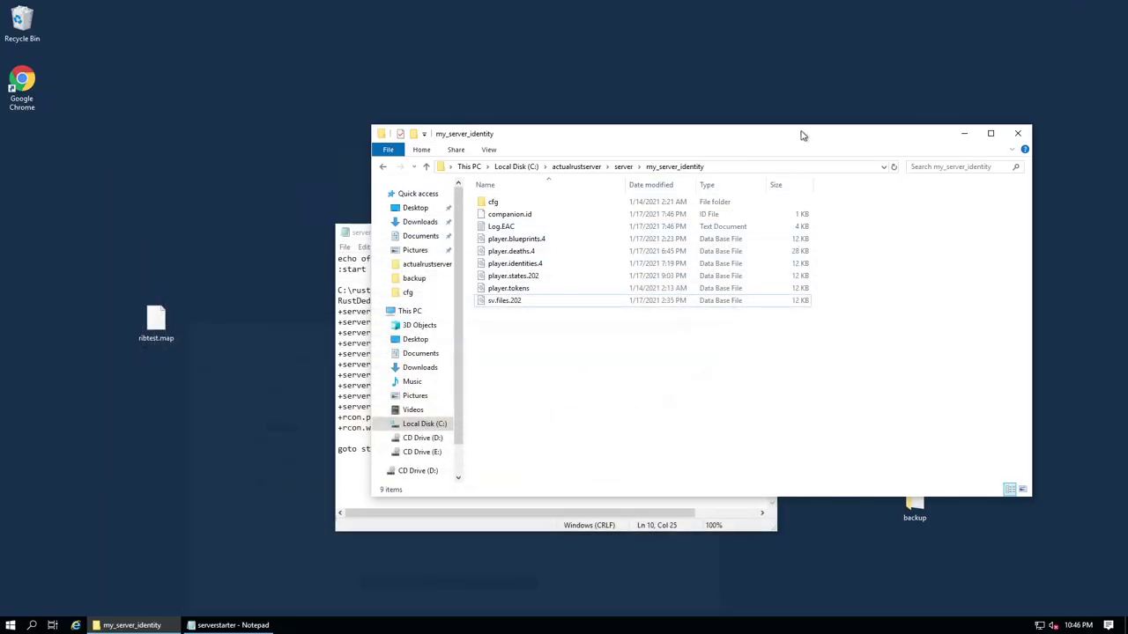
pyautogui.click(621, 169)
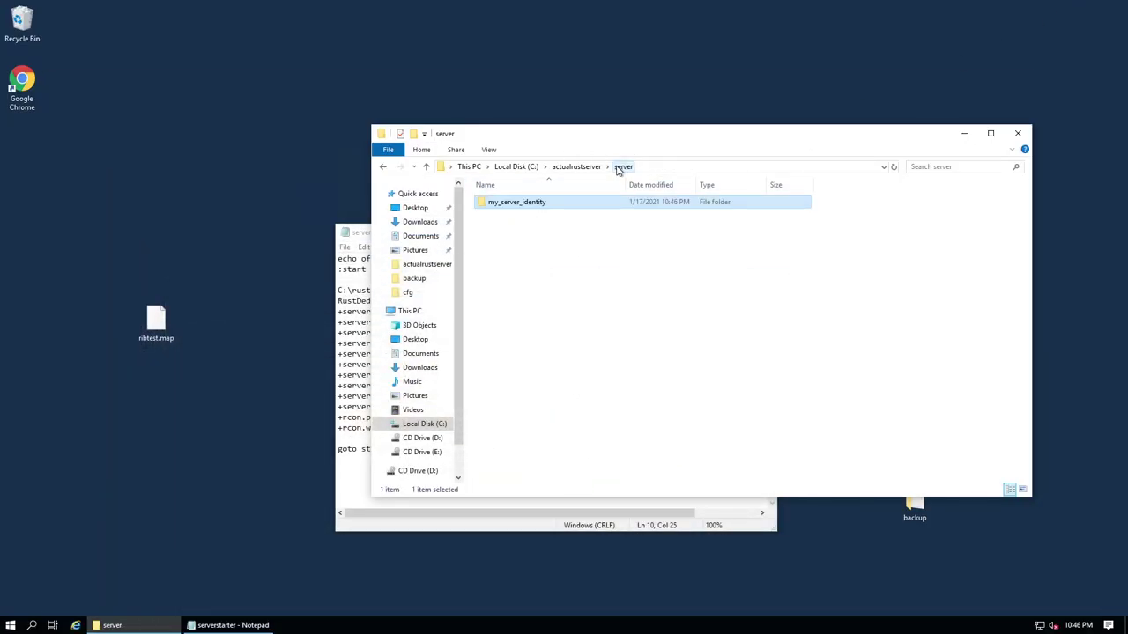
pyautogui.click(562, 167)
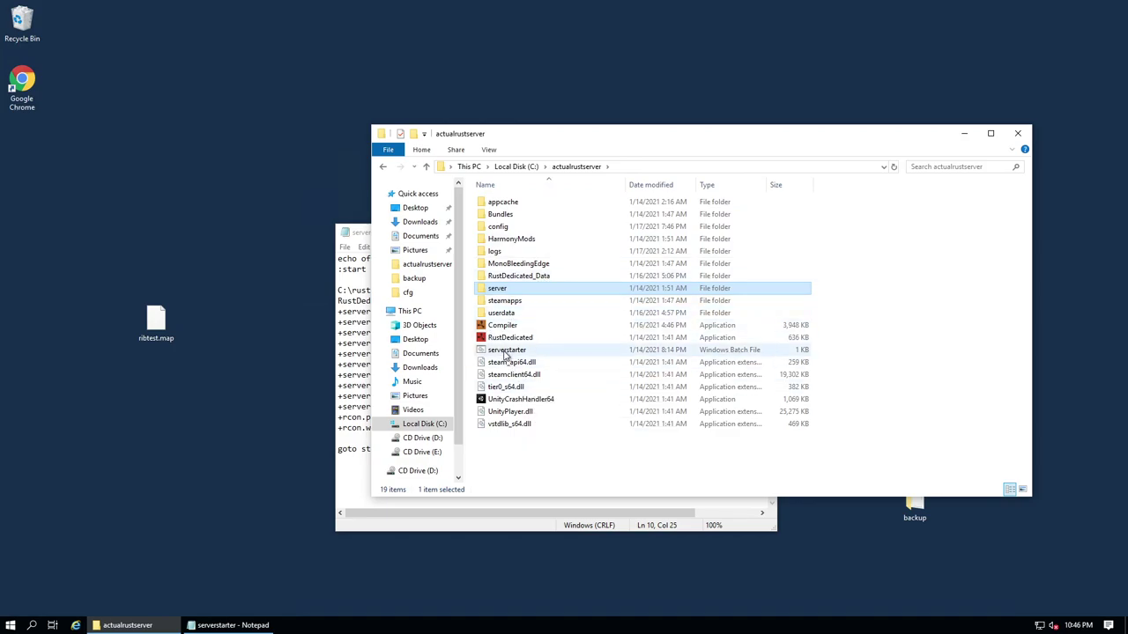
pyautogui.click(377, 252)
pyautogui.moveTo(385, 234); pyautogui.dragTo(282, 262)
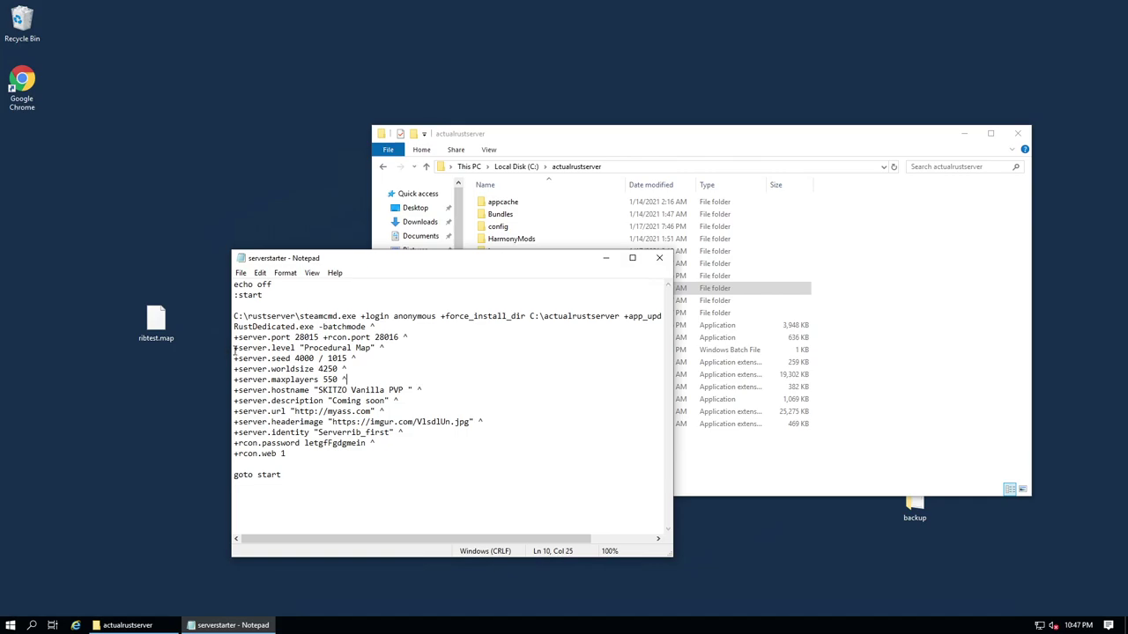
pyautogui.moveTo(233, 348); pyautogui.dragTo(368, 374)
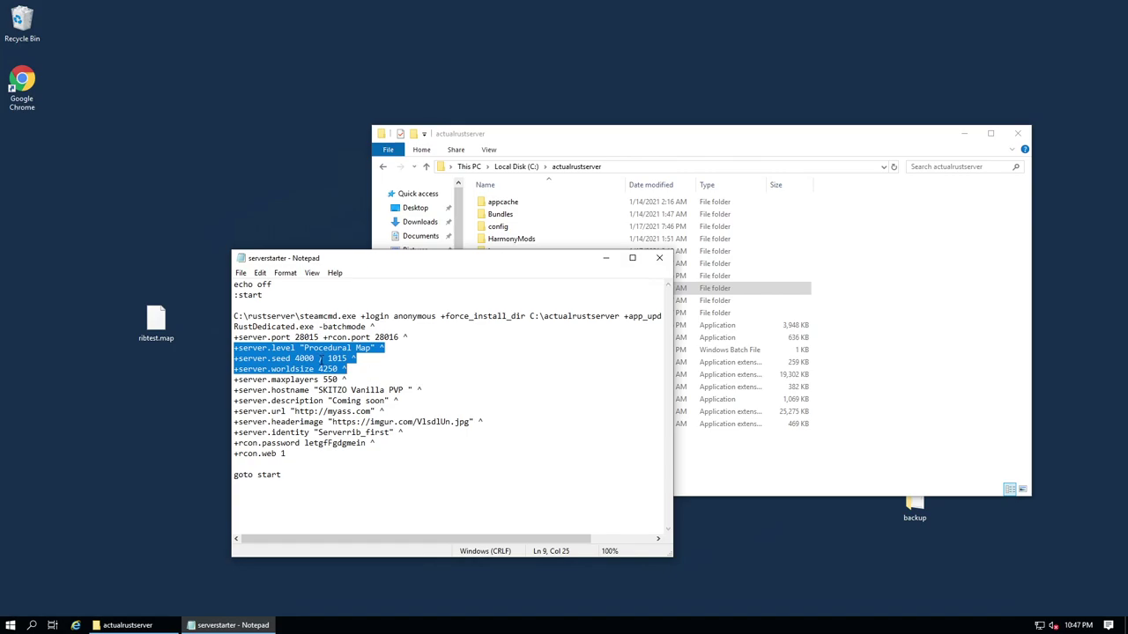
pyautogui.press('Delete')
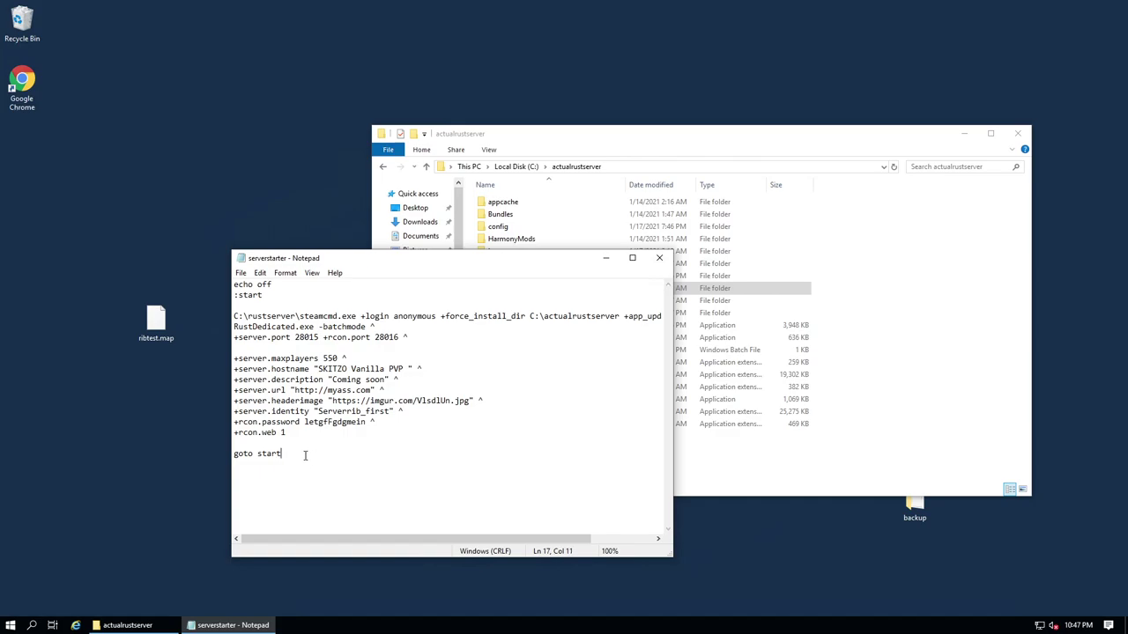
# Paste the copied Dropbox link for ribtest.map below the goto start line and clear the folder window out of the way
pyautogui.rightClick(257, 475)
pyautogui.click(300, 349)
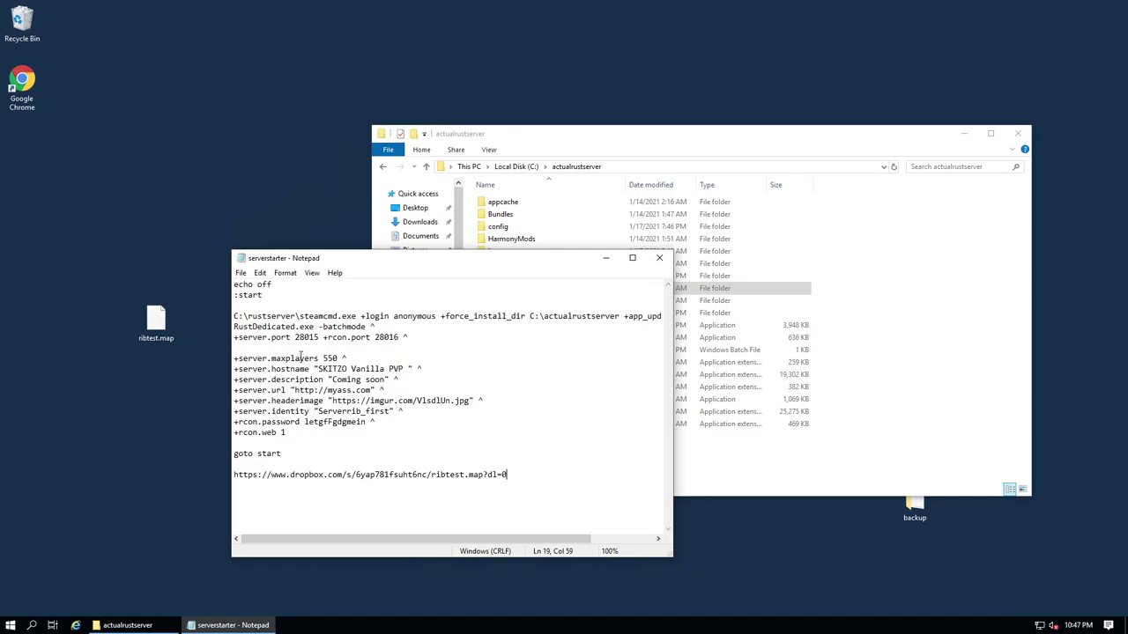
pyautogui.click(963, 133)
pyautogui.moveTo(526, 265); pyautogui.dragTo(778, 212)
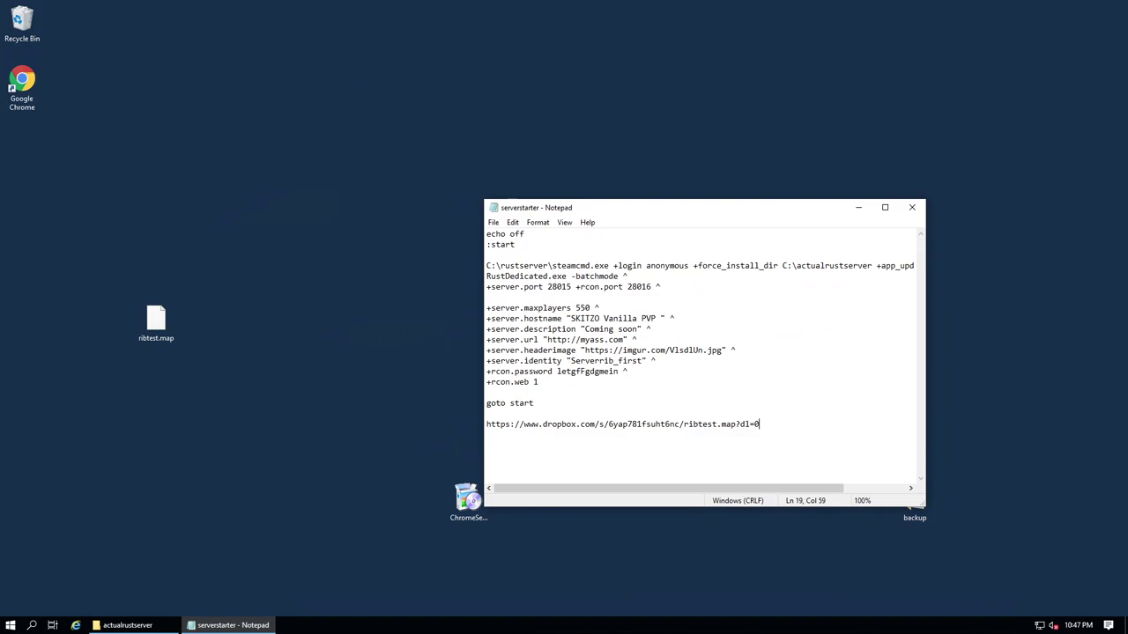
# On the local desktop, open serverstarter for editing in Notepad++ and copy its whole -levelurl line
pyautogui.click(692, 8)
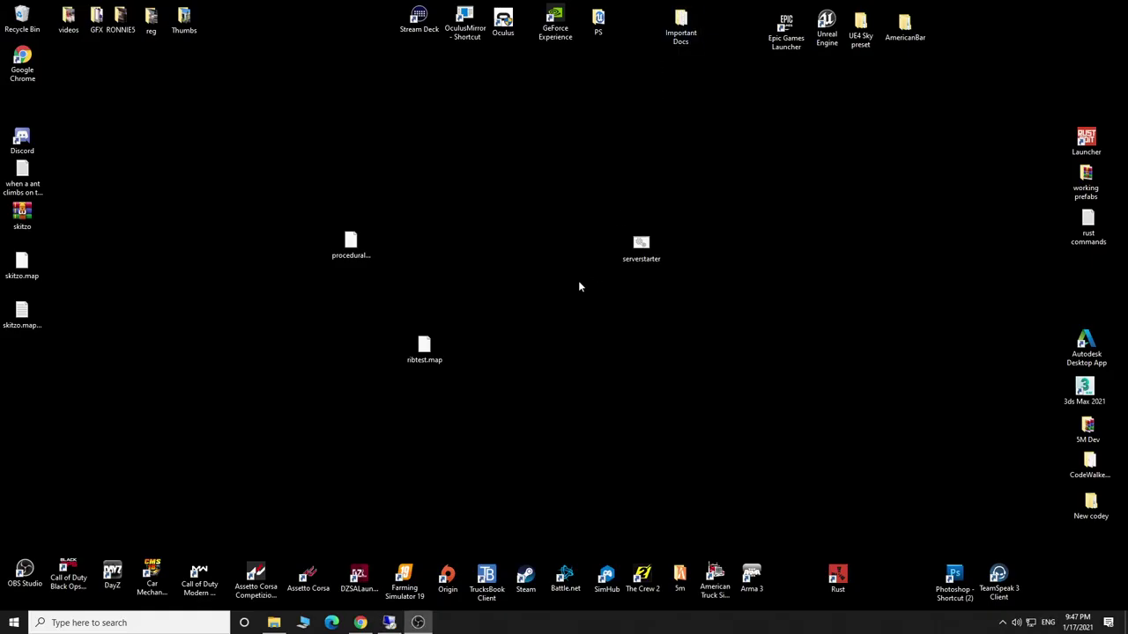
pyautogui.rightClick(630, 261)
pyautogui.click(672, 331)
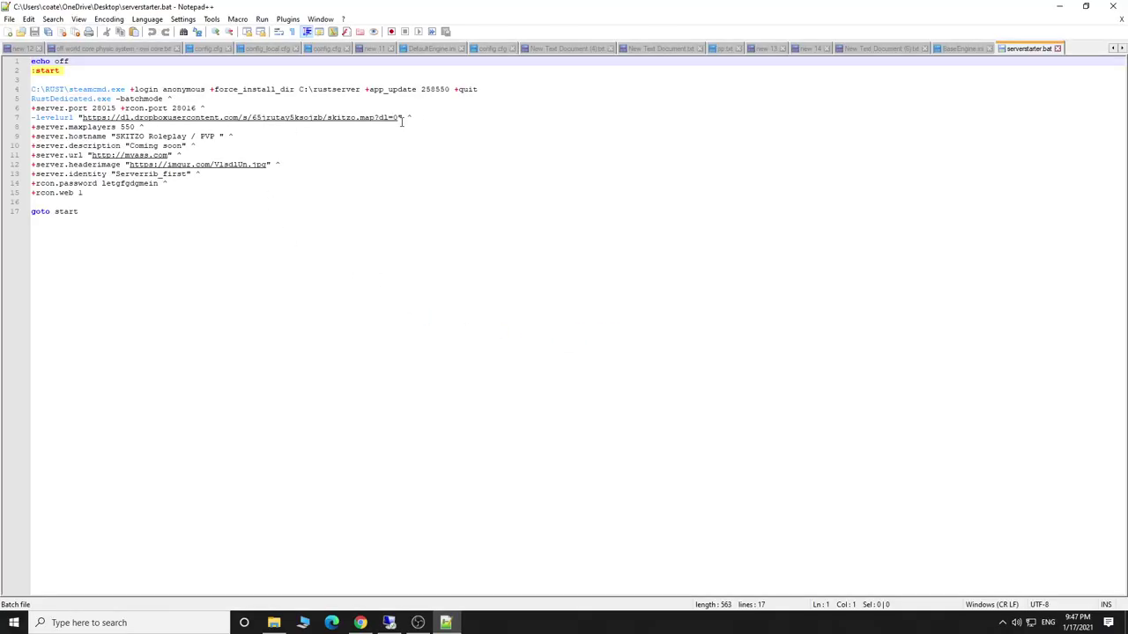
pyautogui.click(13, 117)
pyautogui.rightClick(65, 119)
pyautogui.click(89, 141)
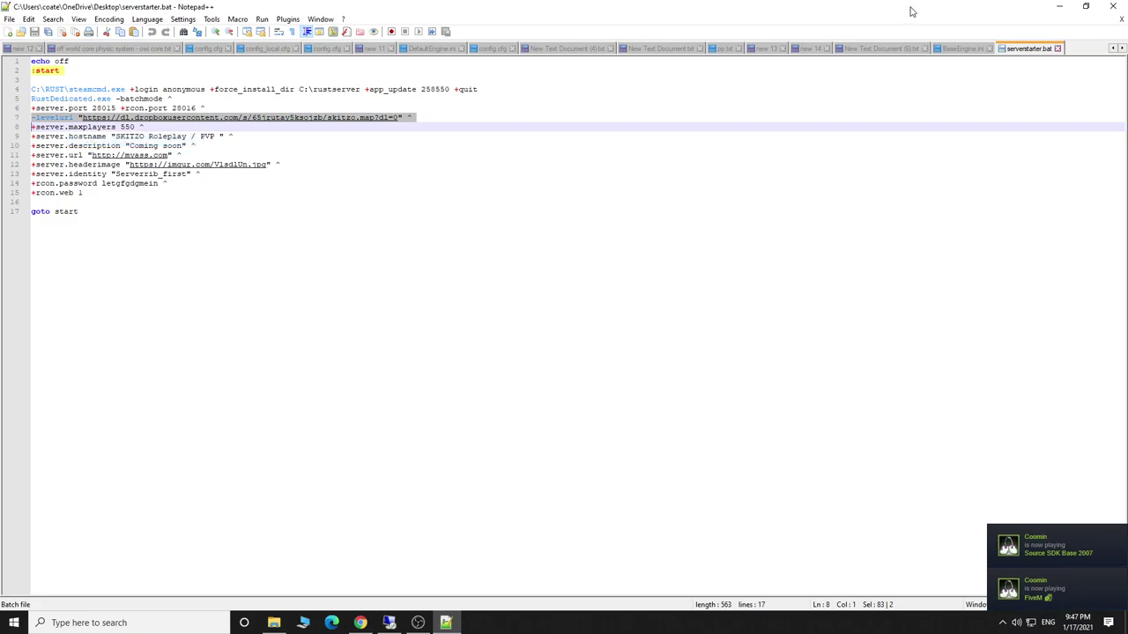
# Paste the -levelurl line under server.port in the remote serverstarter file and remove the extra blank line
pyautogui.click(1059, 6)
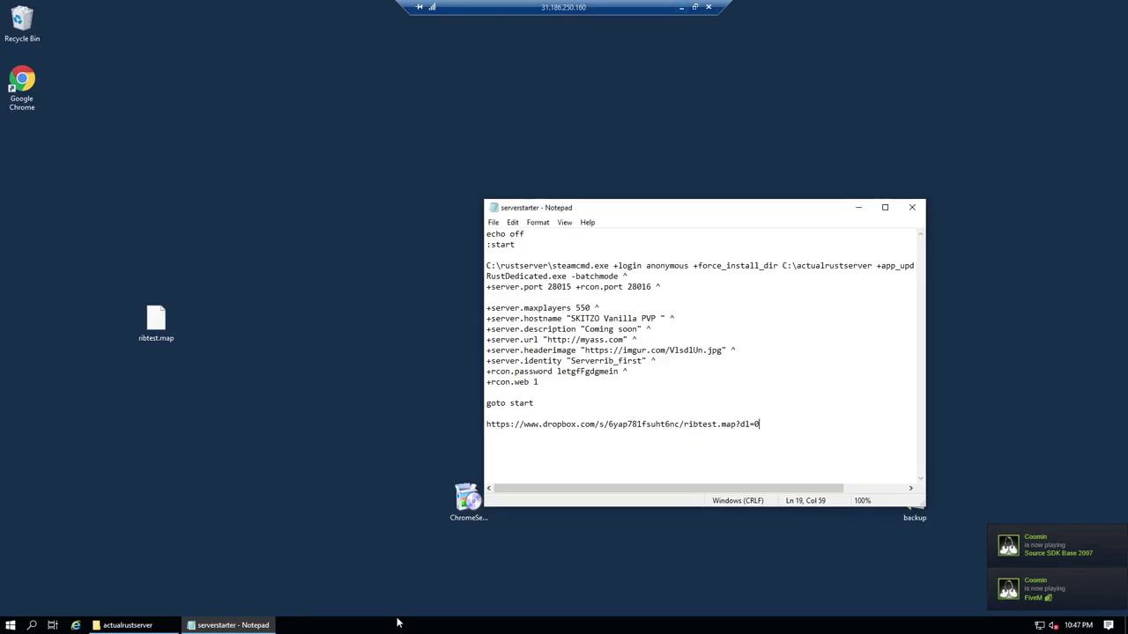
pyautogui.click(499, 298)
pyautogui.rightClick(506, 298)
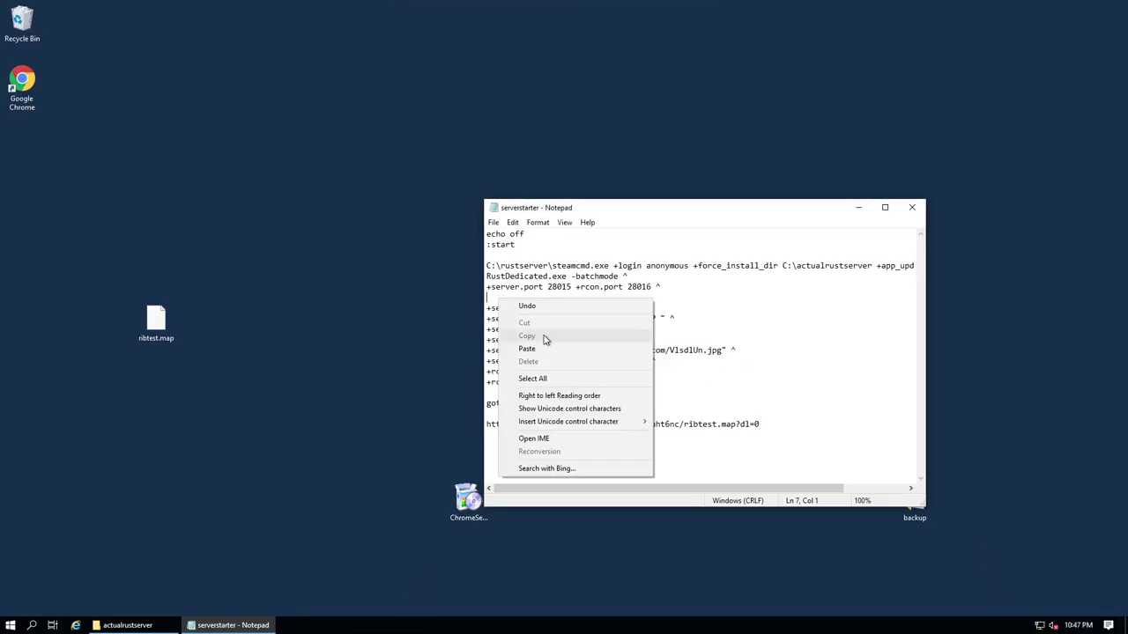
pyautogui.click(539, 347)
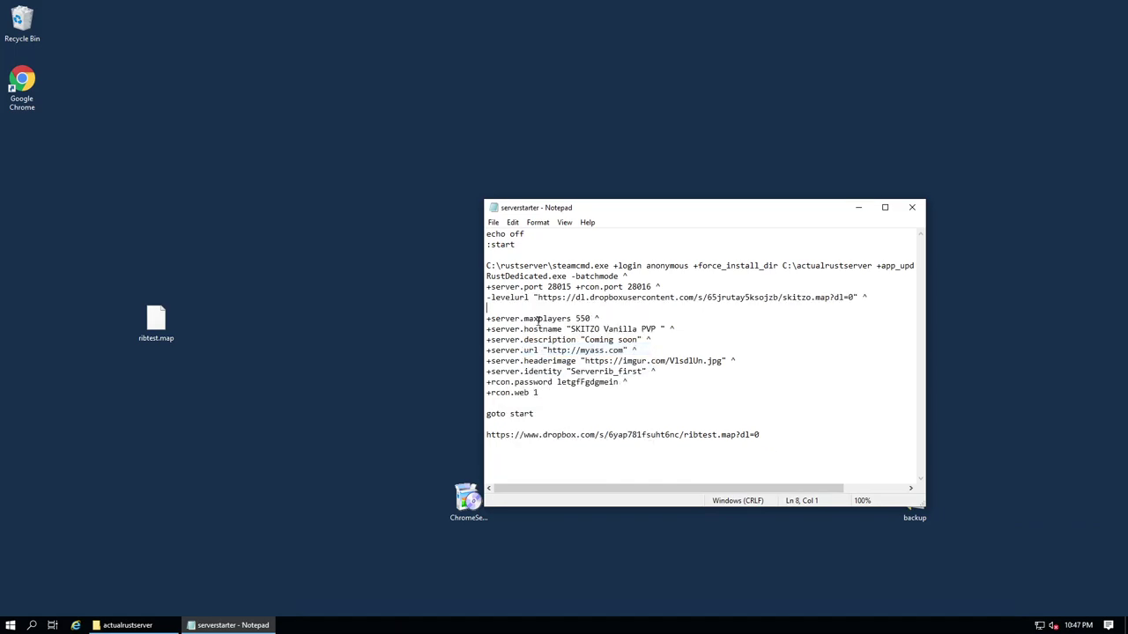
pyautogui.press('BackSpace')
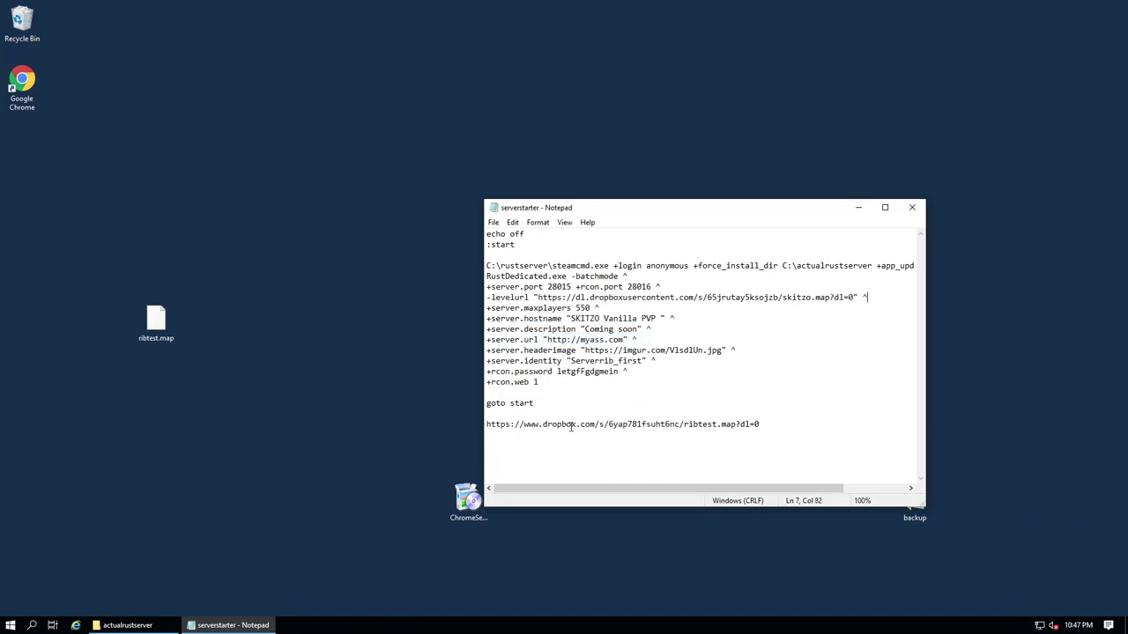
# Cut the ribtest.map path after dropbox.com from the pasted link and substitute it for the skitzo.map path in -levelurl
pyautogui.click(553, 424)
pyautogui.moveTo(765, 423); pyautogui.dragTo(599, 425)
pyautogui.rightClick(608, 427)
pyautogui.click(633, 450)
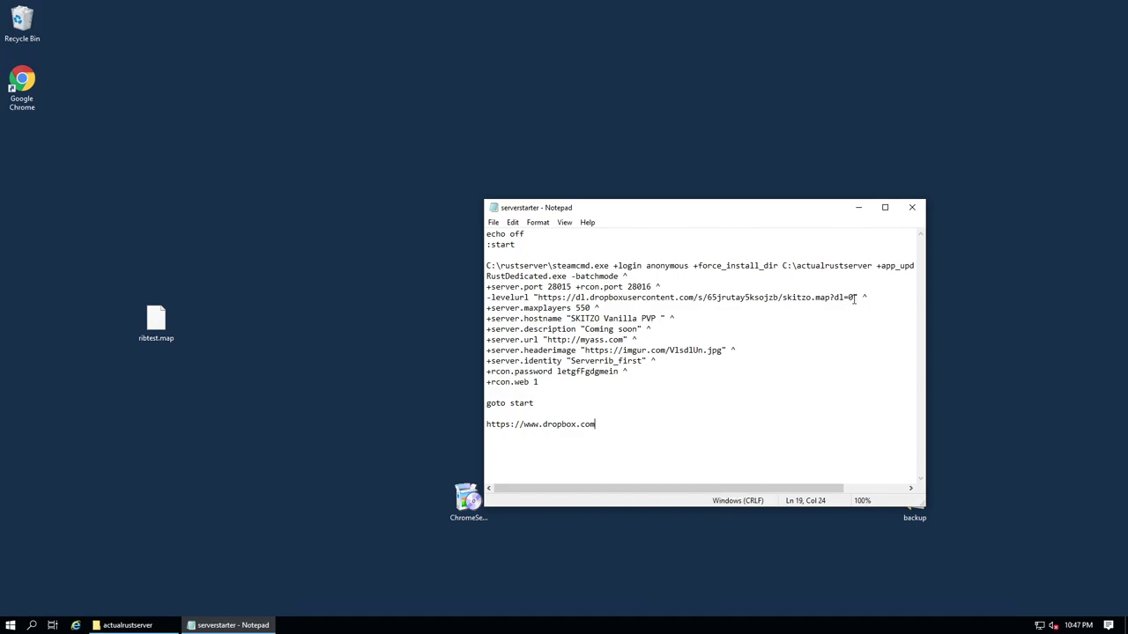
pyautogui.moveTo(854, 297); pyautogui.dragTo(693, 298)
pyautogui.rightClick(714, 309)
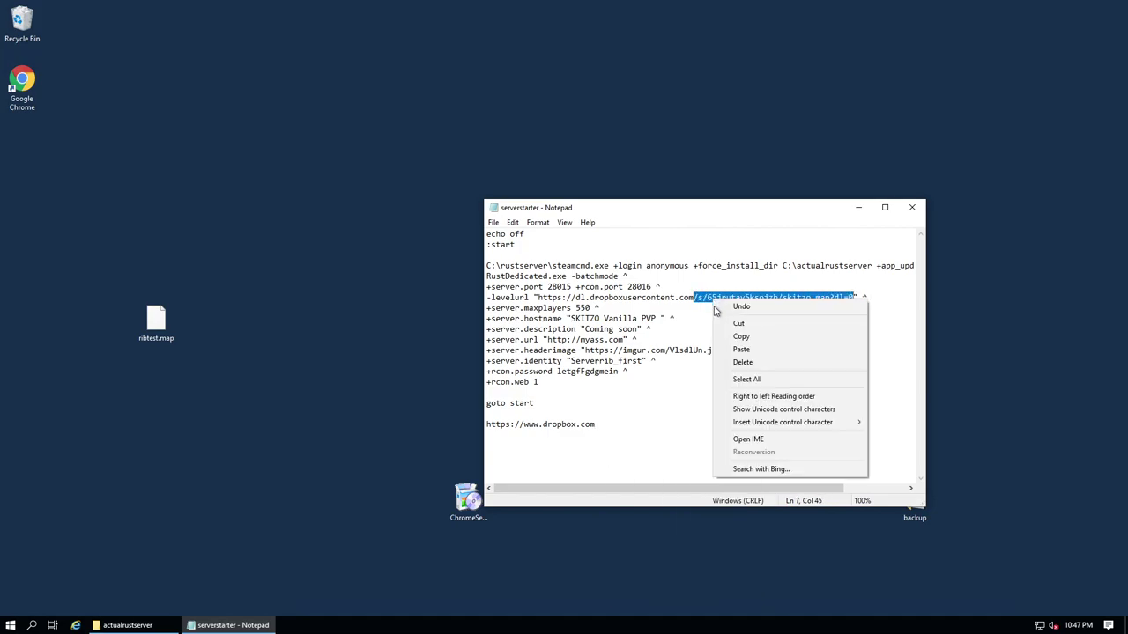
pyautogui.click(741, 349)
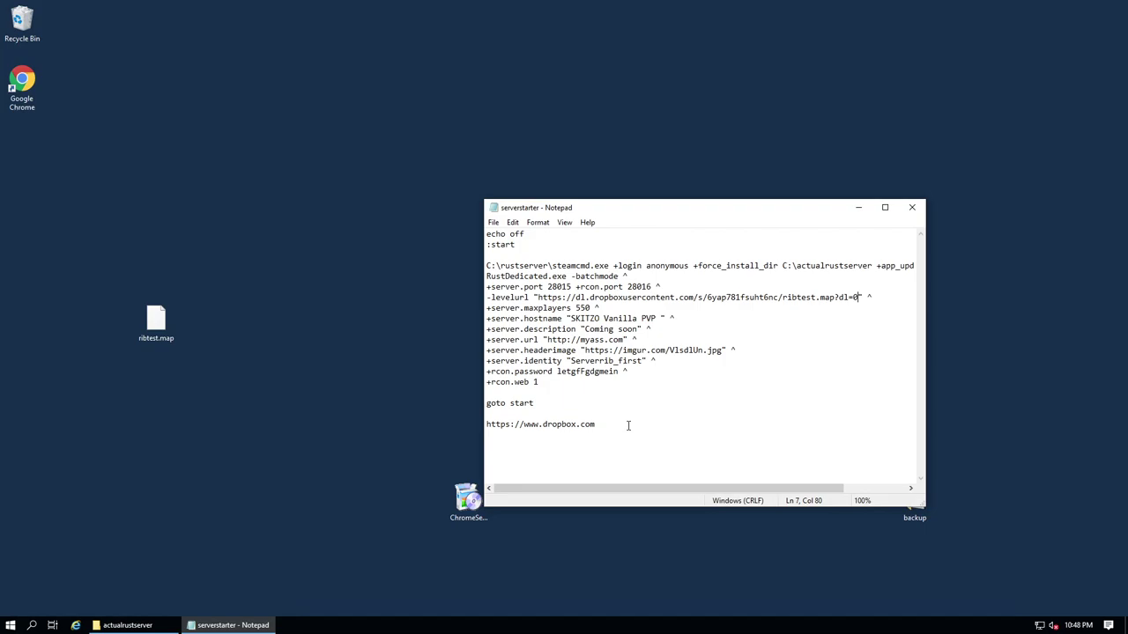
pyautogui.moveTo(628, 426); pyautogui.dragTo(483, 425)
pyautogui.press('Delete')
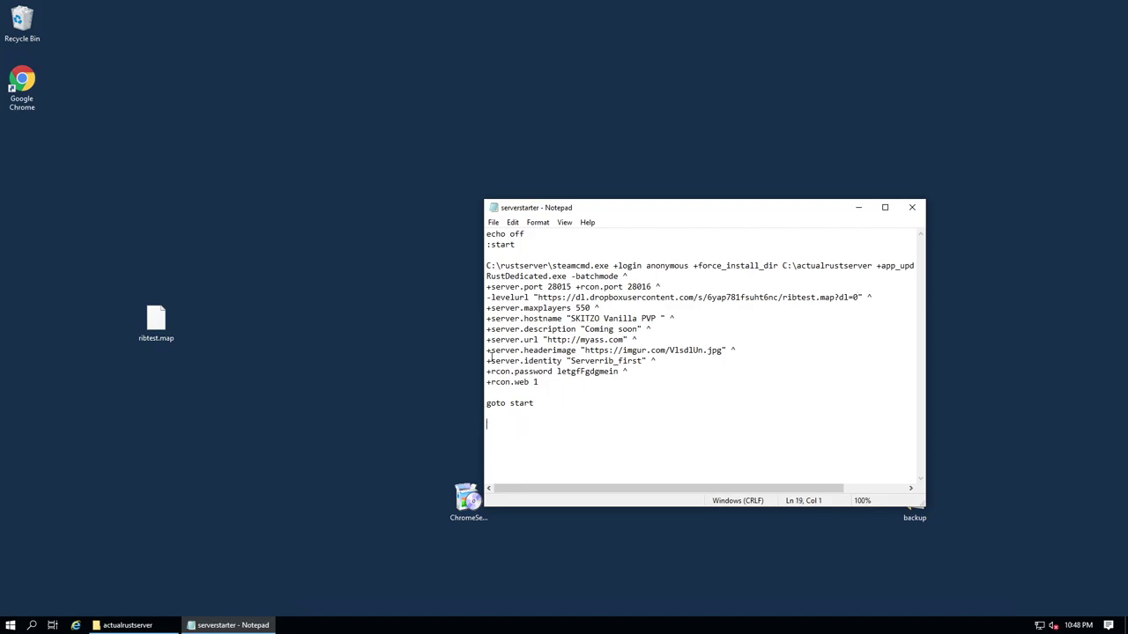
pyautogui.click(494, 222)
pyautogui.click(504, 263)
pyautogui.click(912, 207)
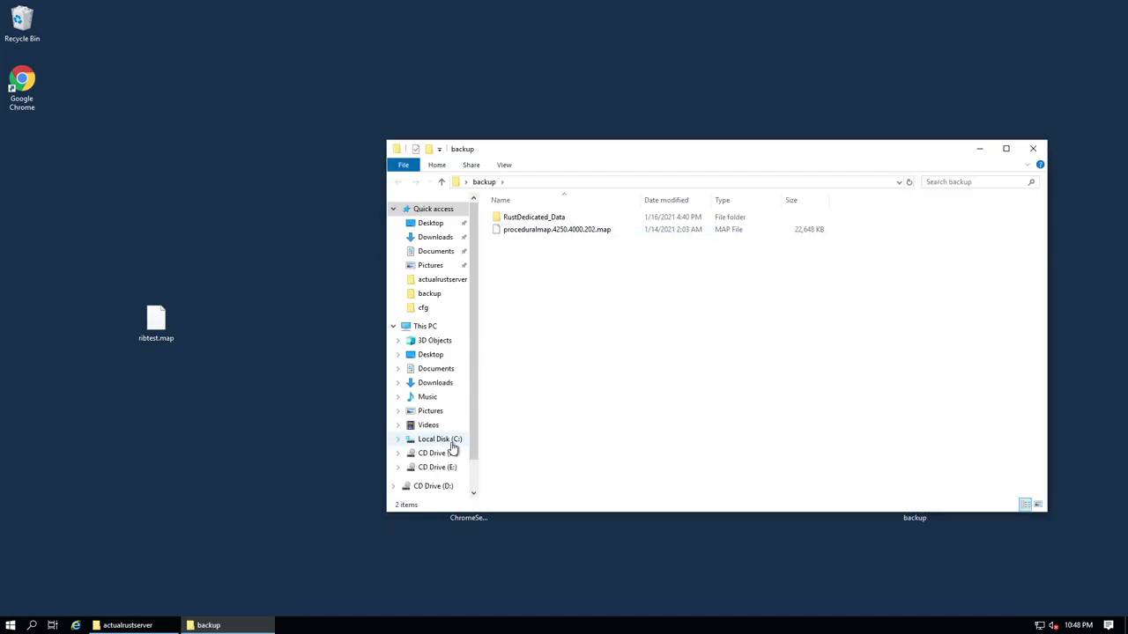
# Open the actualrustserver folder on Local Disk (C:) and run the serverstarter batch file
pyautogui.click(451, 441)
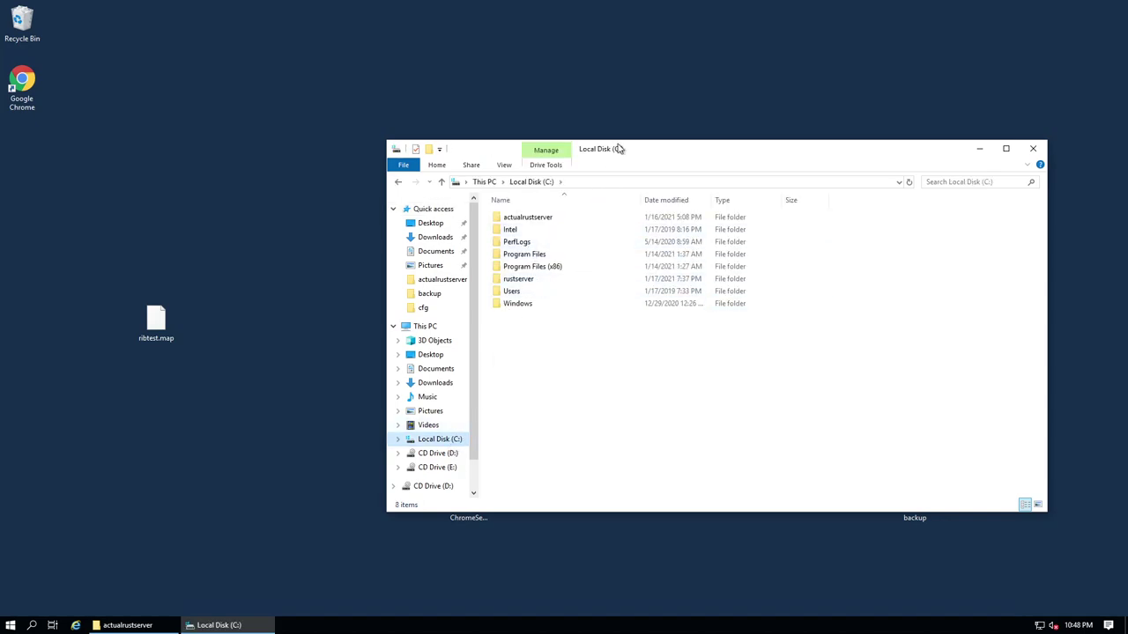
pyautogui.moveTo(660, 144); pyautogui.dragTo(693, 125)
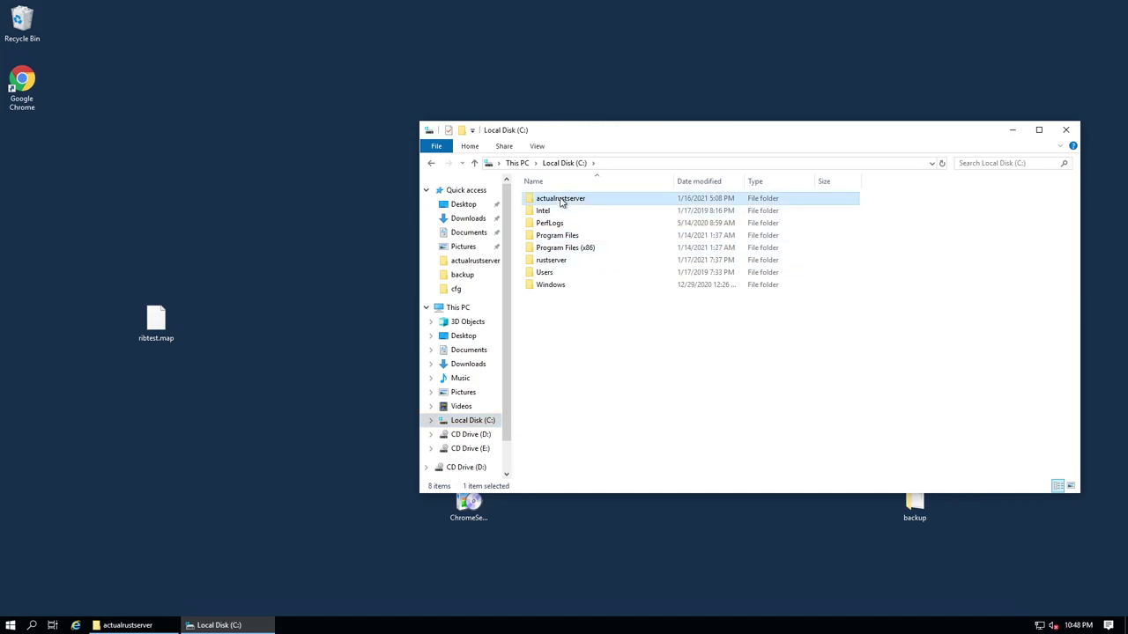
pyautogui.doubleClick(555, 198)
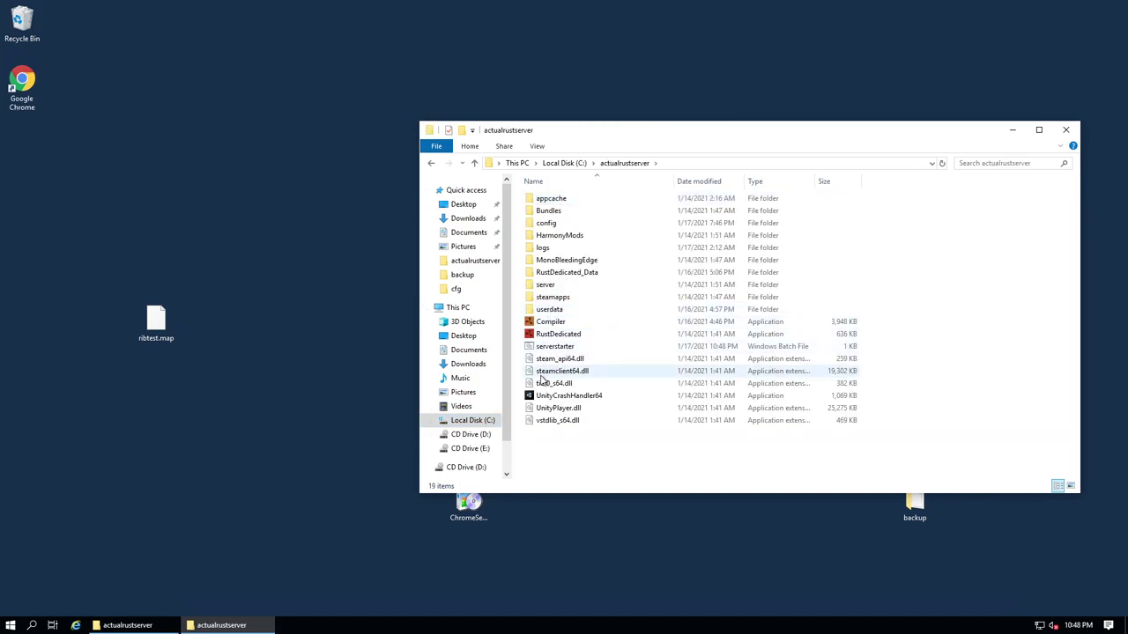
pyautogui.doubleClick(555, 346)
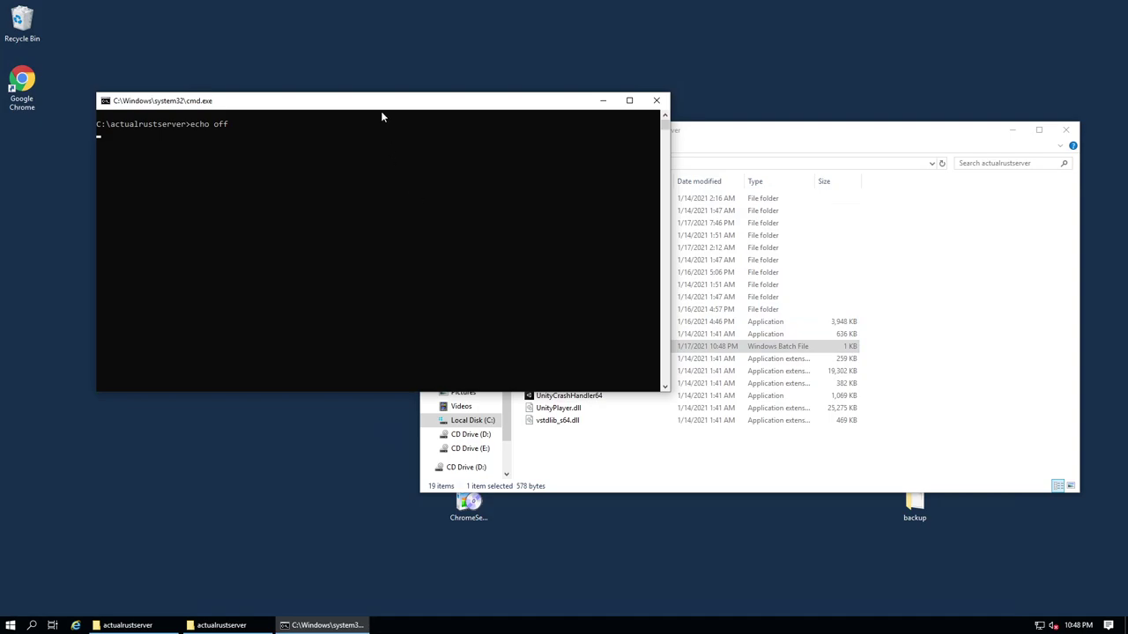
pyautogui.moveTo(383, 103); pyautogui.dragTo(524, 100)
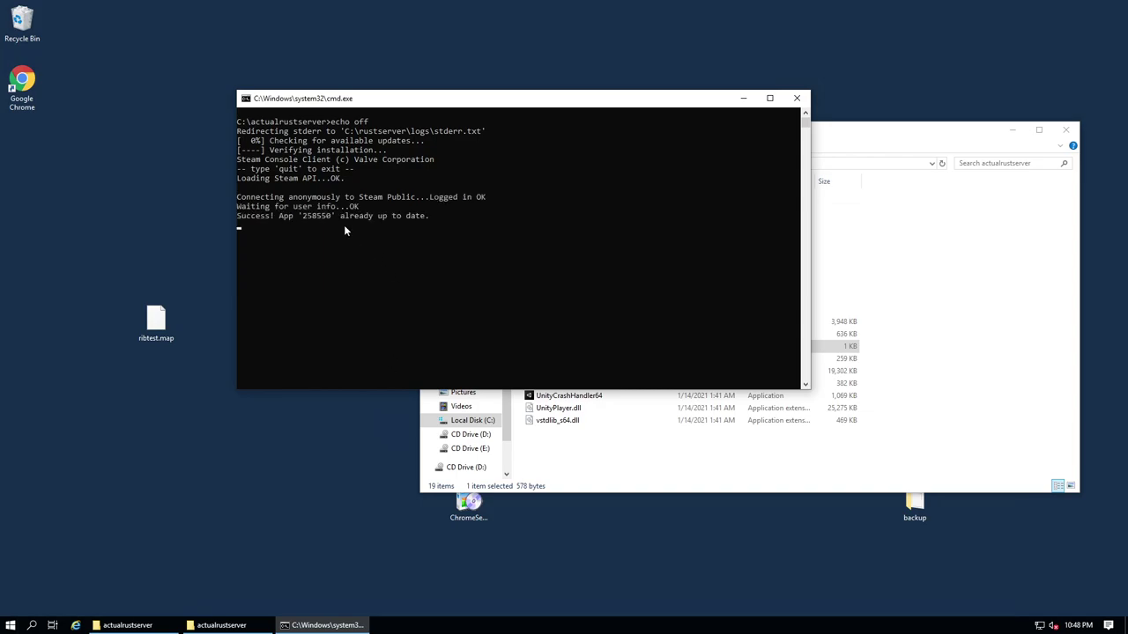
# Switch to the local desktop and launch Rust
pyautogui.moveTo(605, 3)
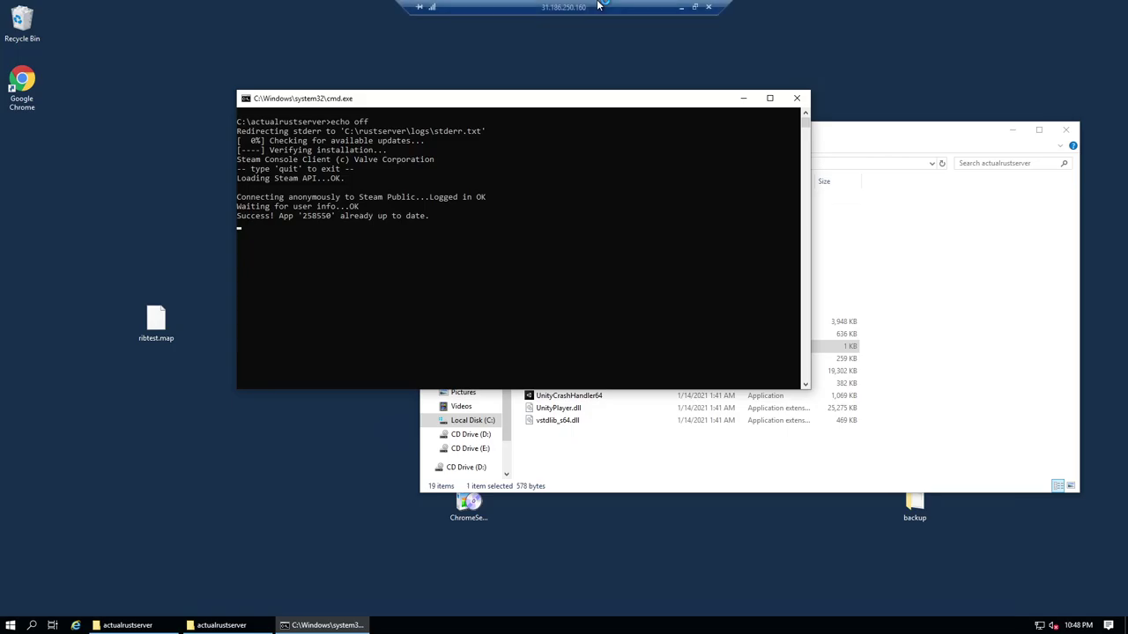
pyautogui.click(678, 7)
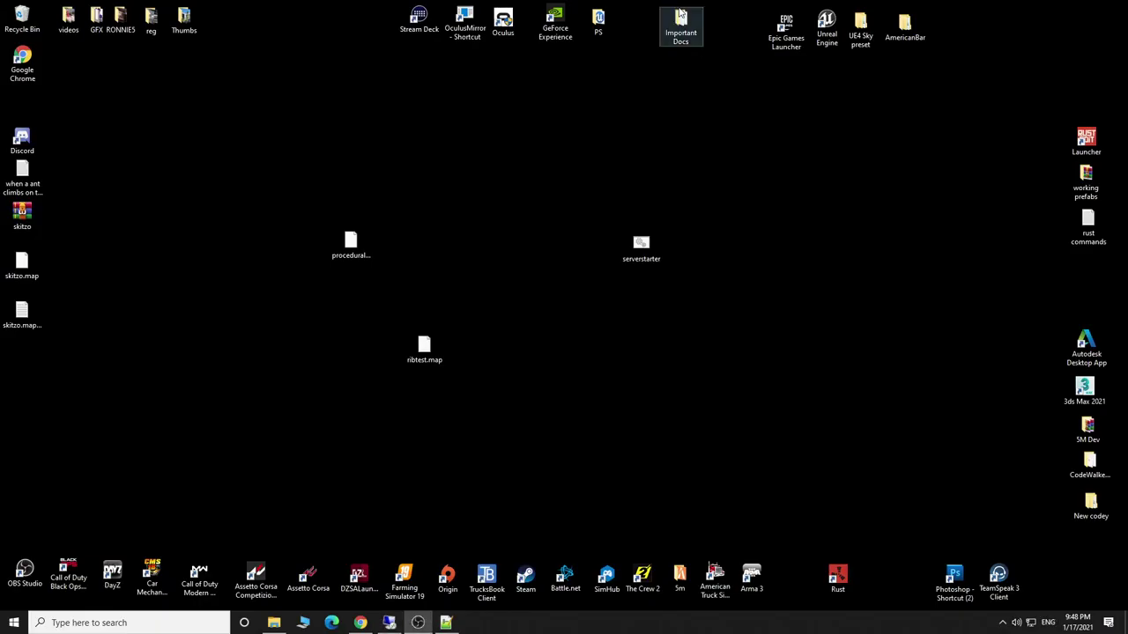
pyautogui.doubleClick(838, 580)
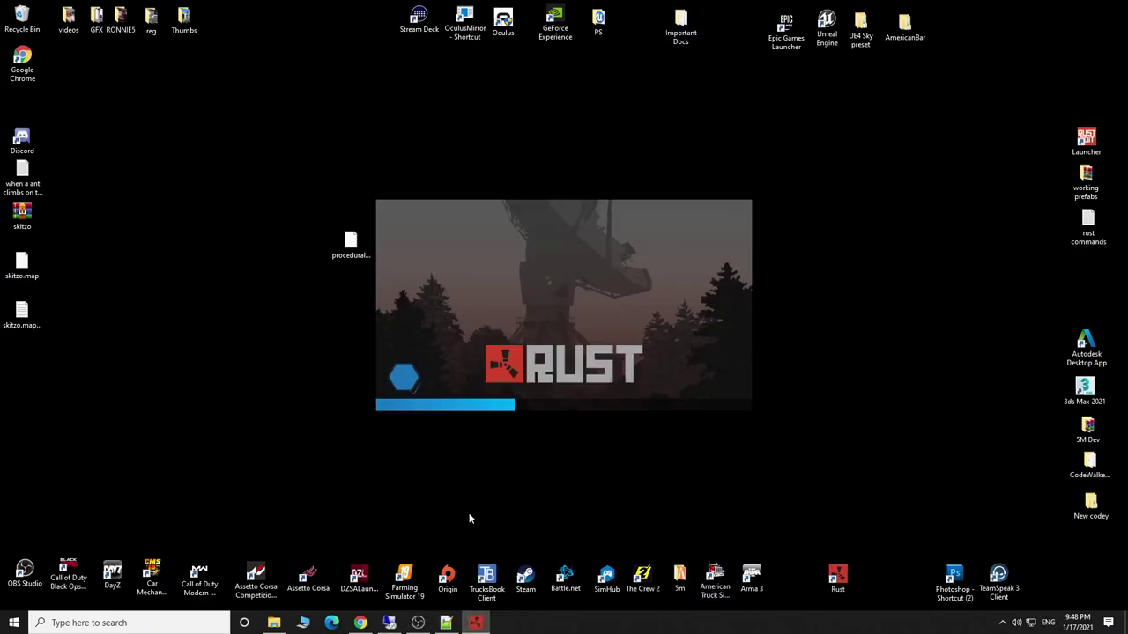
# On the remote server, restore proceduralmap.4250.4000.202.map from the Recycle Bin to the desktop and close the Recycle Bin
pyautogui.click(389, 622)
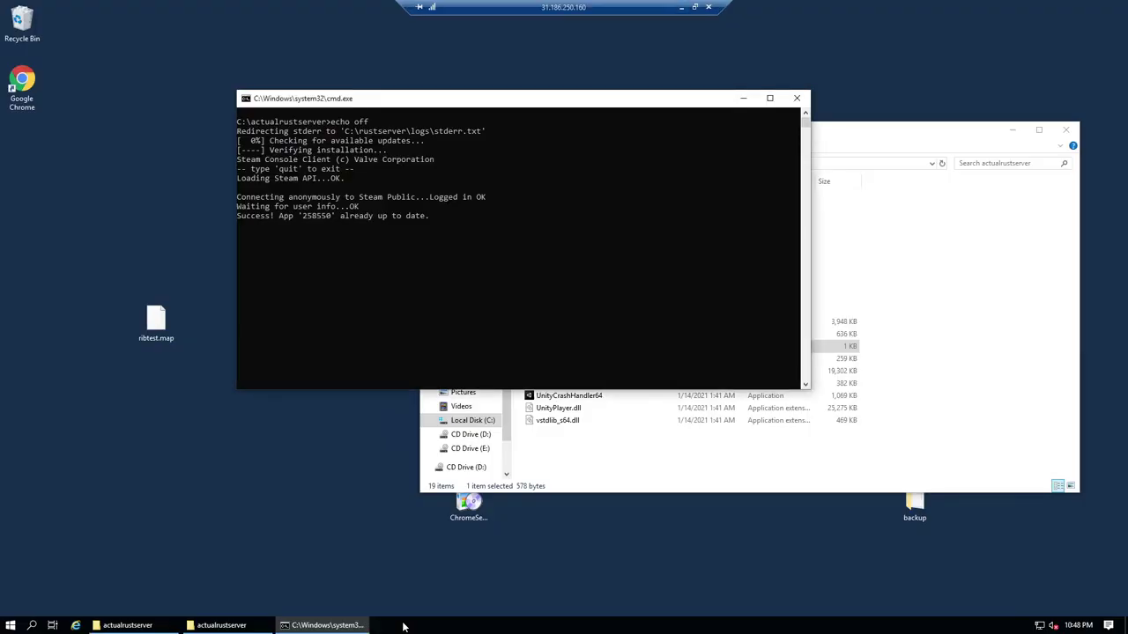
pyautogui.doubleClick(21, 23)
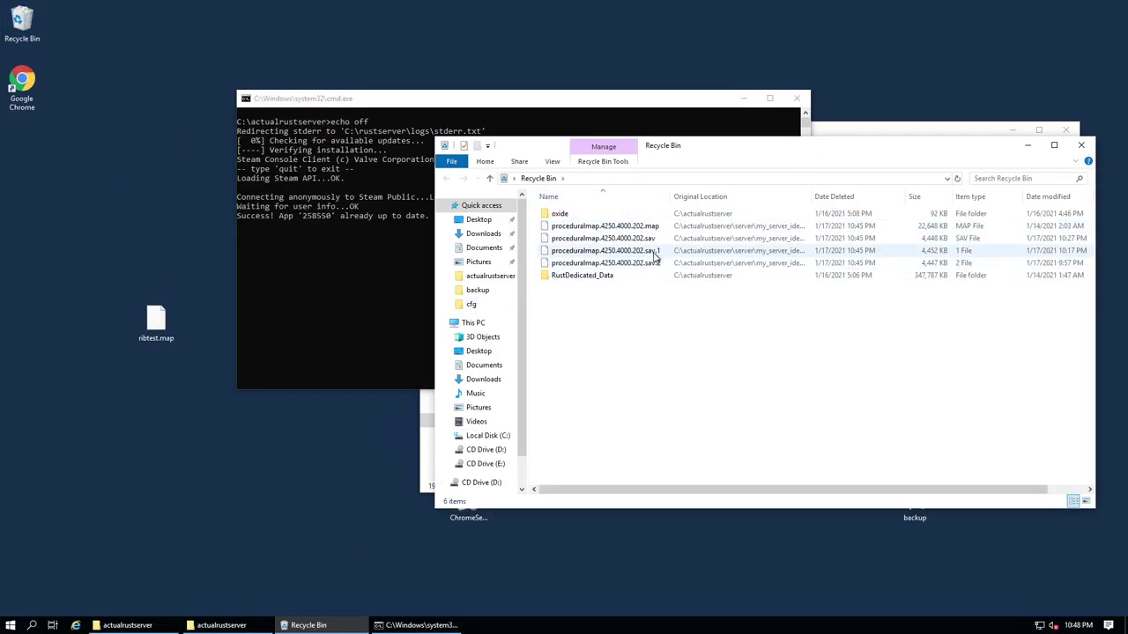
pyautogui.click(634, 226)
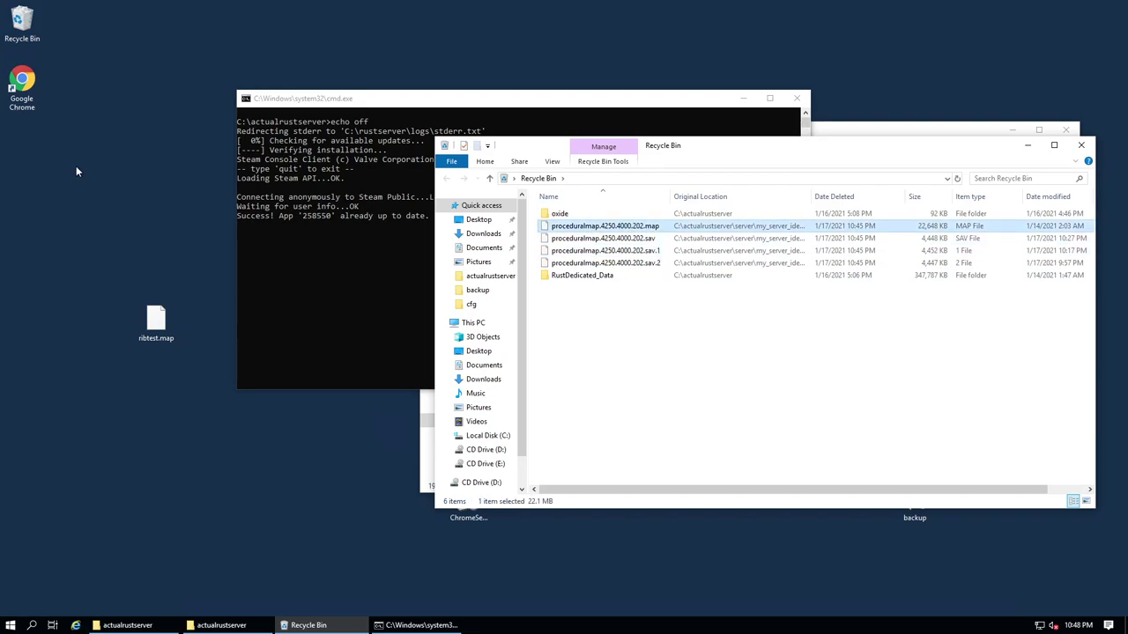
pyautogui.moveTo(610, 227); pyautogui.dragTo(22, 141)
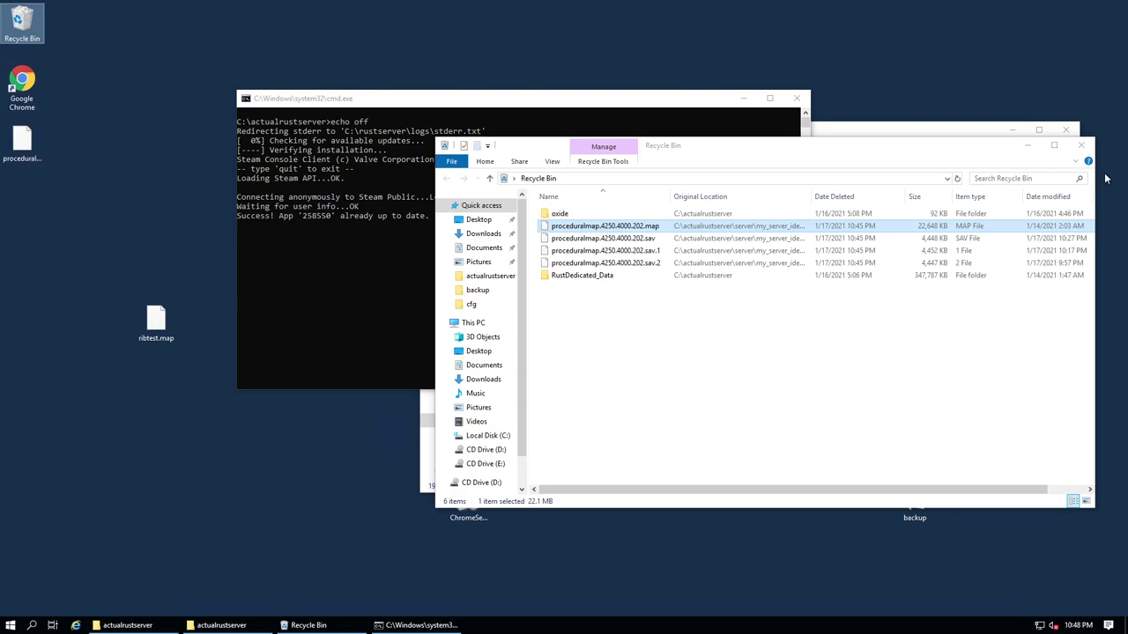
pyautogui.click(1081, 145)
# Leave the remote session briefly and return to its server console to examine the startup output
pyautogui.moveTo(677, 10)
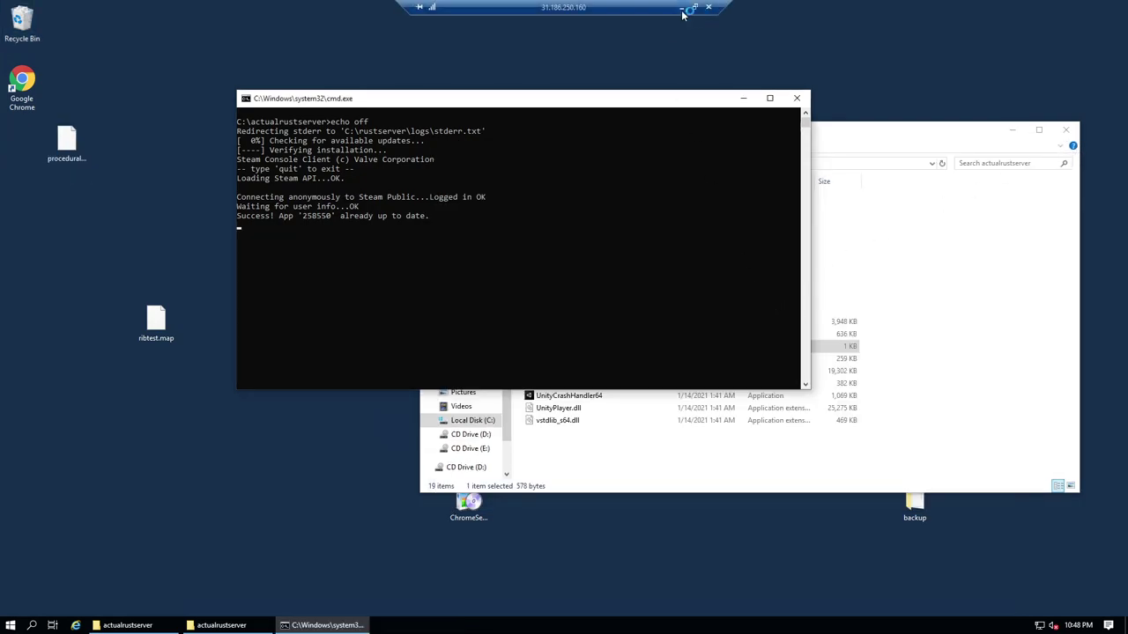
pyautogui.click(686, 10)
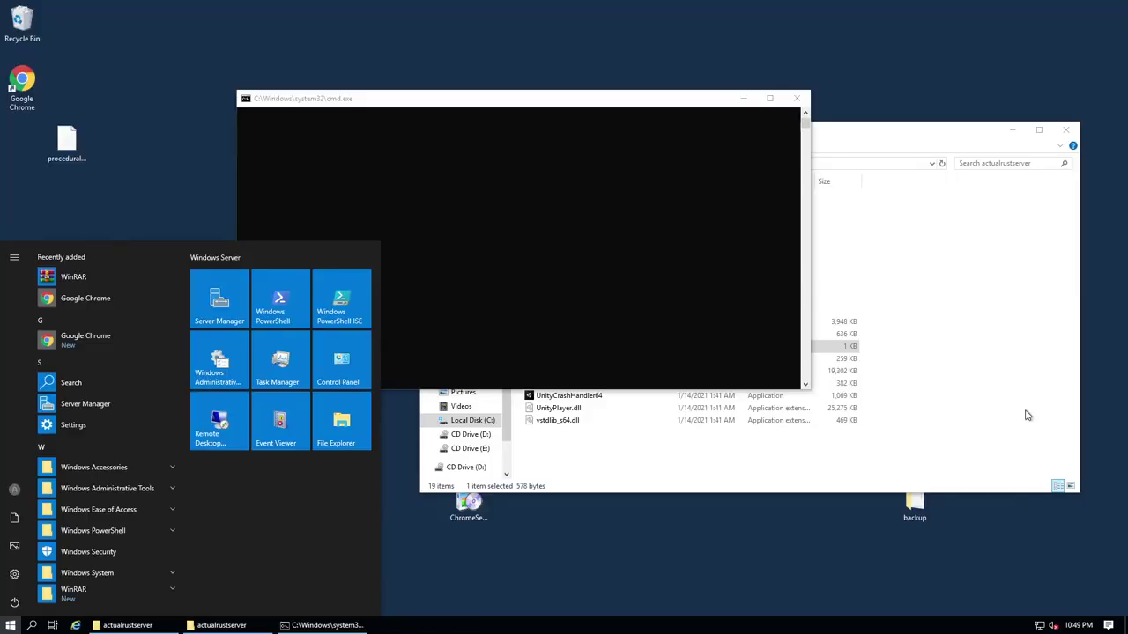
pyautogui.click(413, 100)
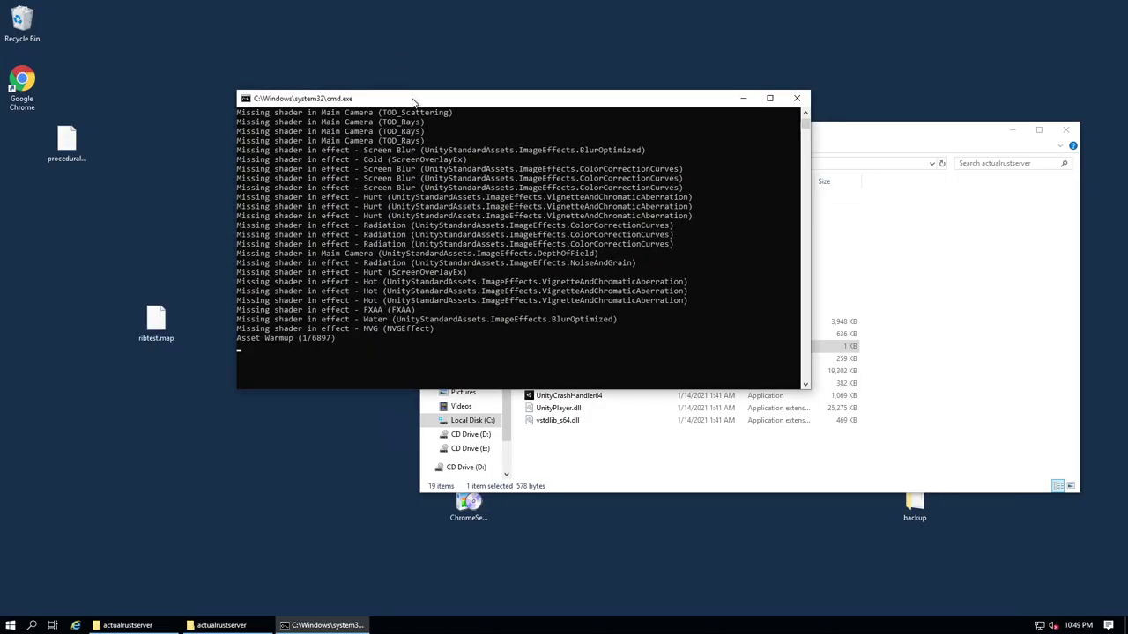